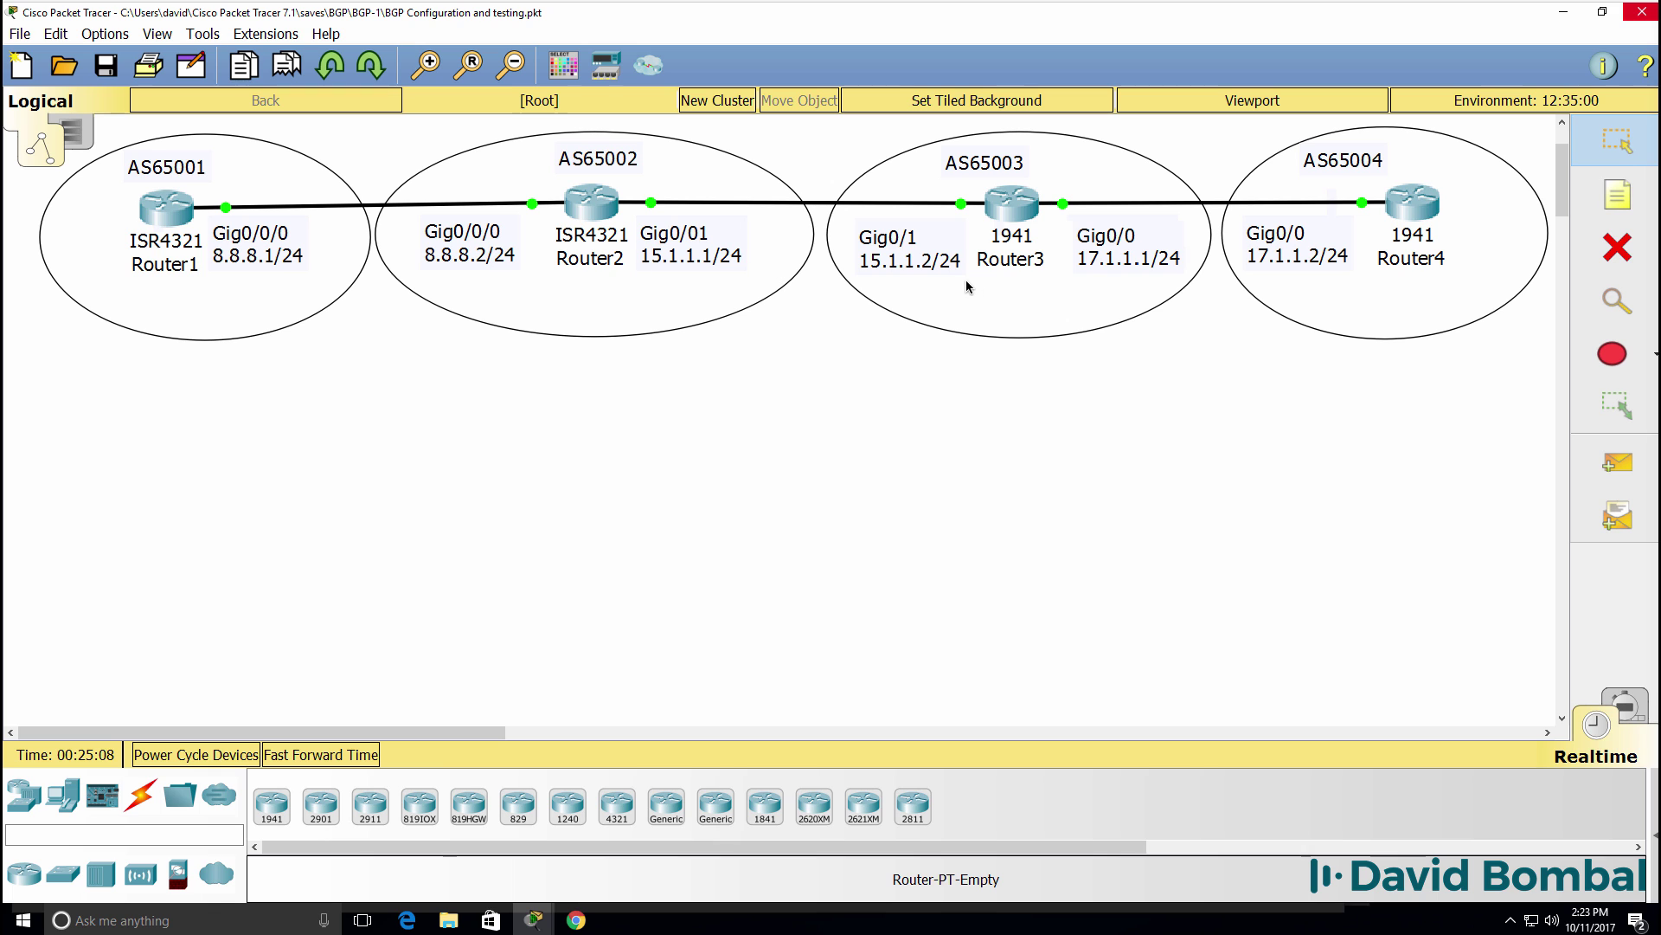
Step: Open Router1's console from the taskbar and enter privileged EXEC mode with en
{"action": "scroll", "coordinate": [976, 485], "scroll_direction": "down", "scroll_amount": 3}
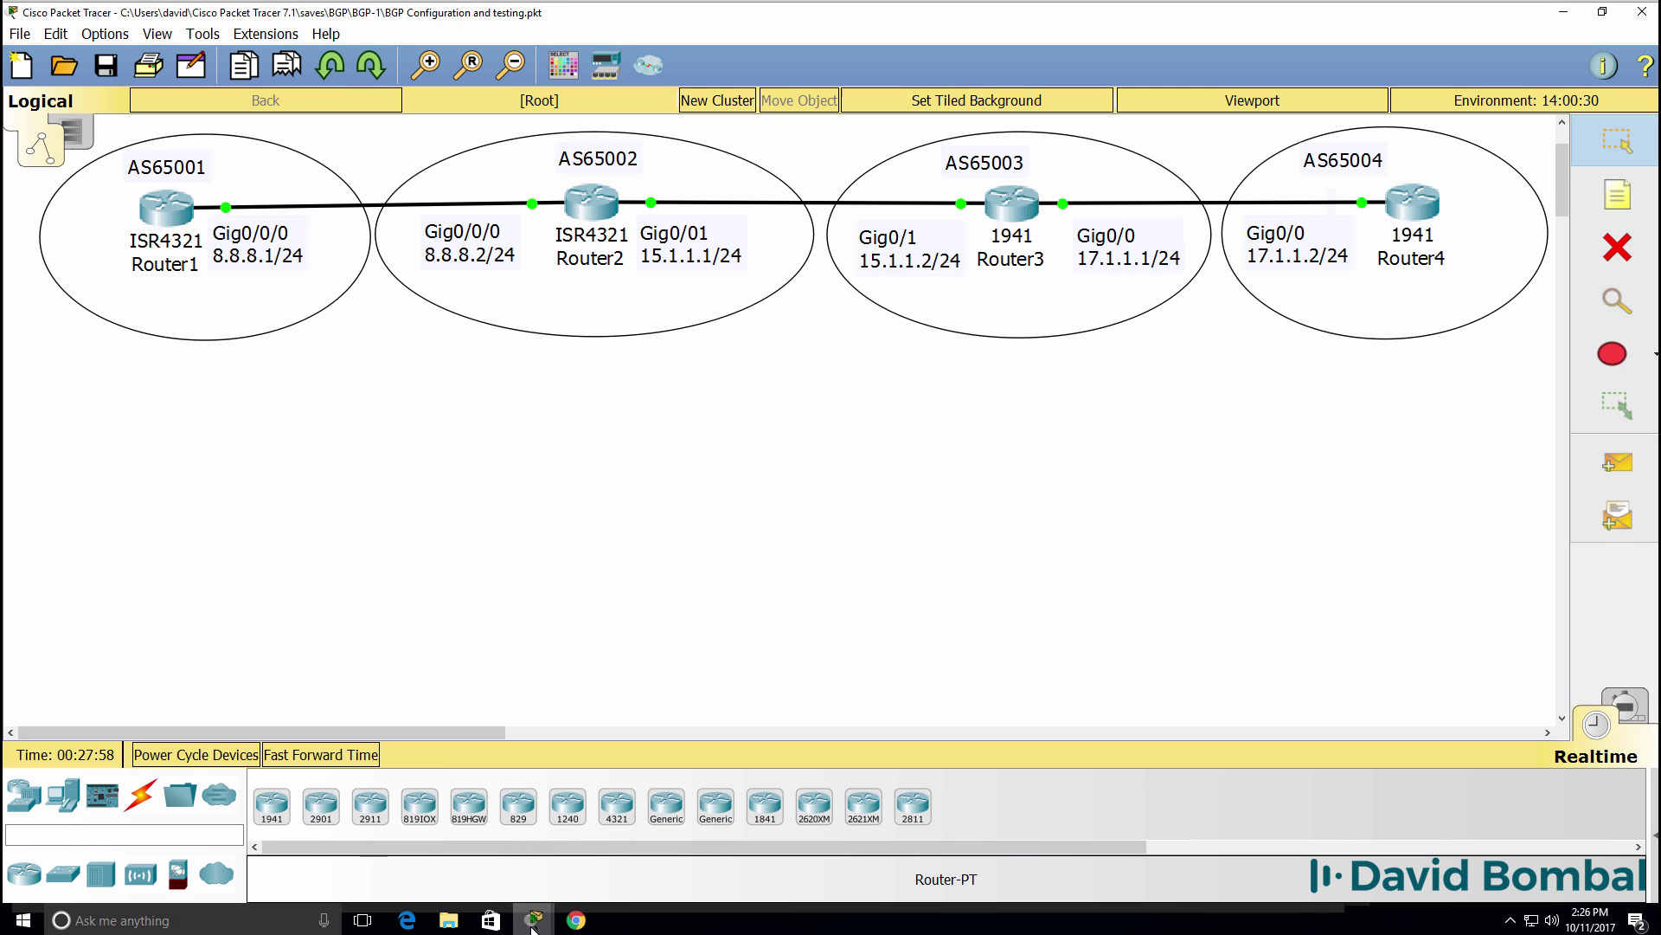
{"action": "left_click", "coordinate": [534, 920]}
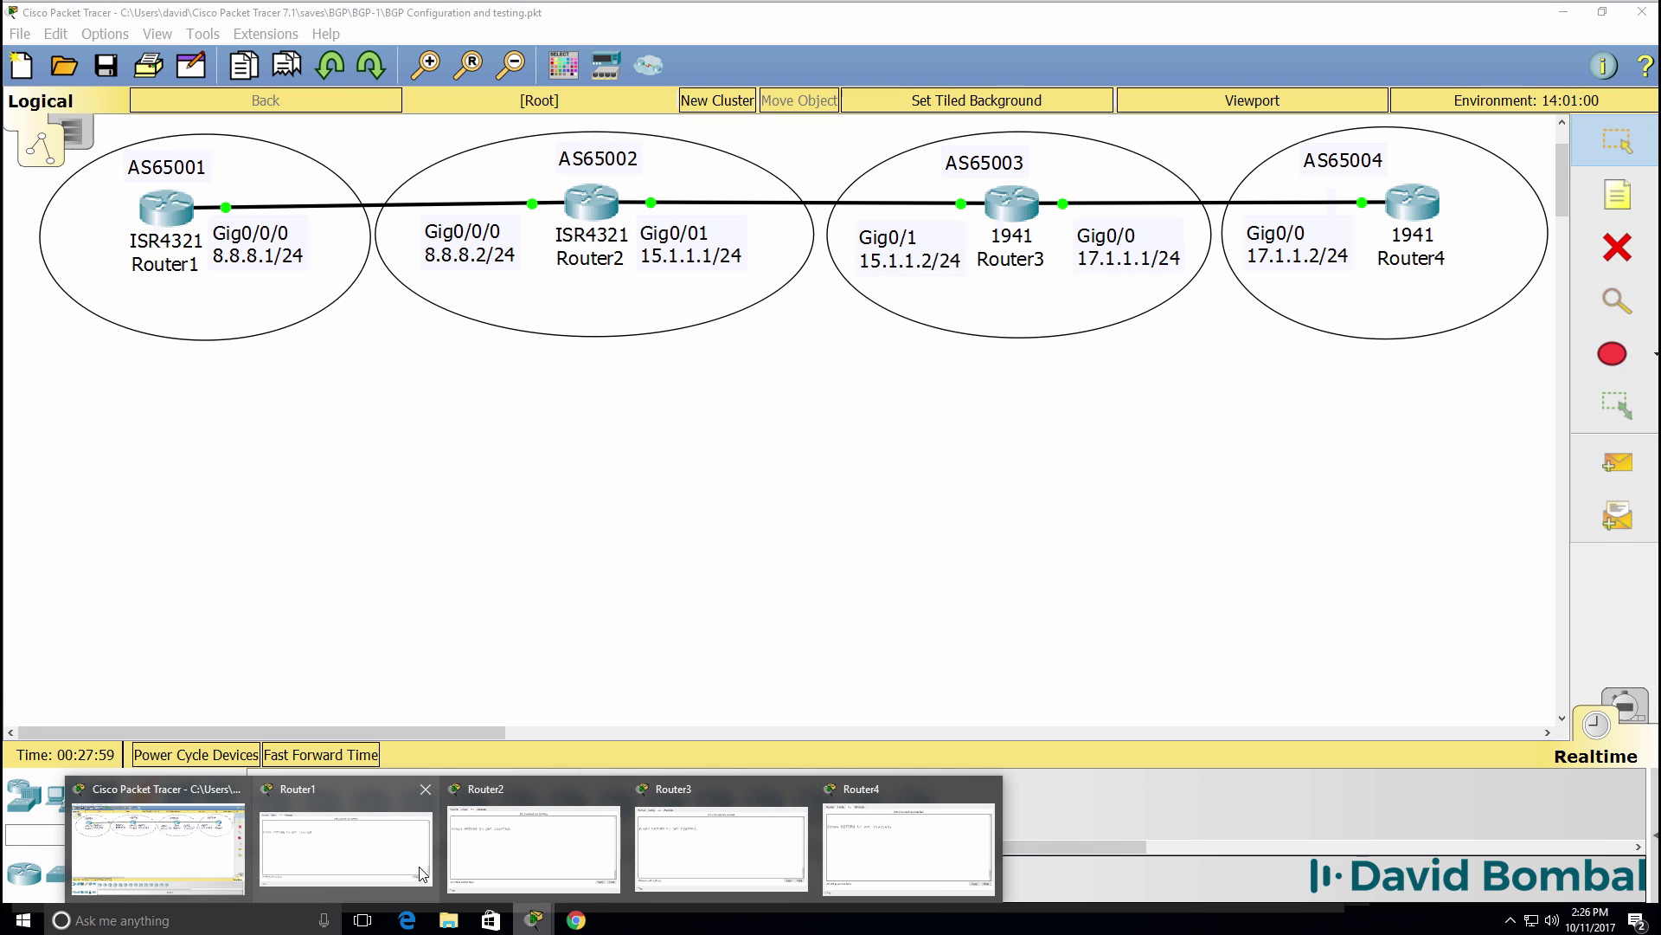
{"action": "left_click", "coordinate": [346, 843]}
{"action": "key", "text": "Return"}
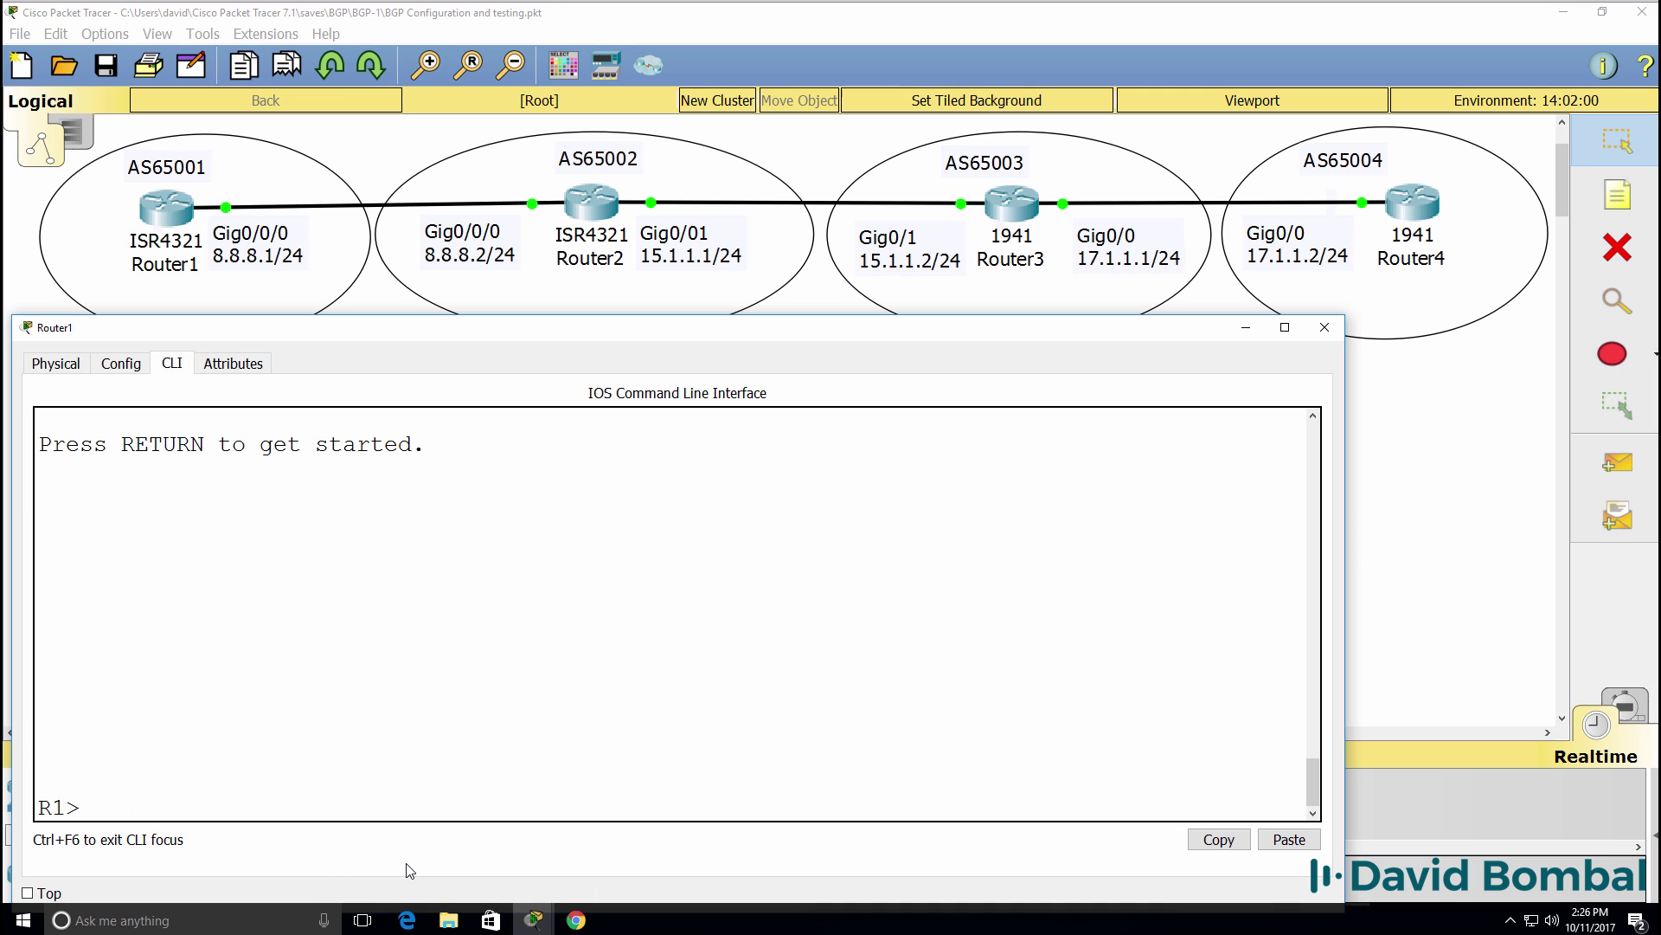
{"action": "type", "text": "en"}
{"action": "key", "text": "Return"}
Step: List Router1's interfaces (8.8.8.1, Loopback0 1.1.1.1) and ping 8.8.8.2, getting 4/5 replies
{"action": "type", "text": "sh ip int brief"}
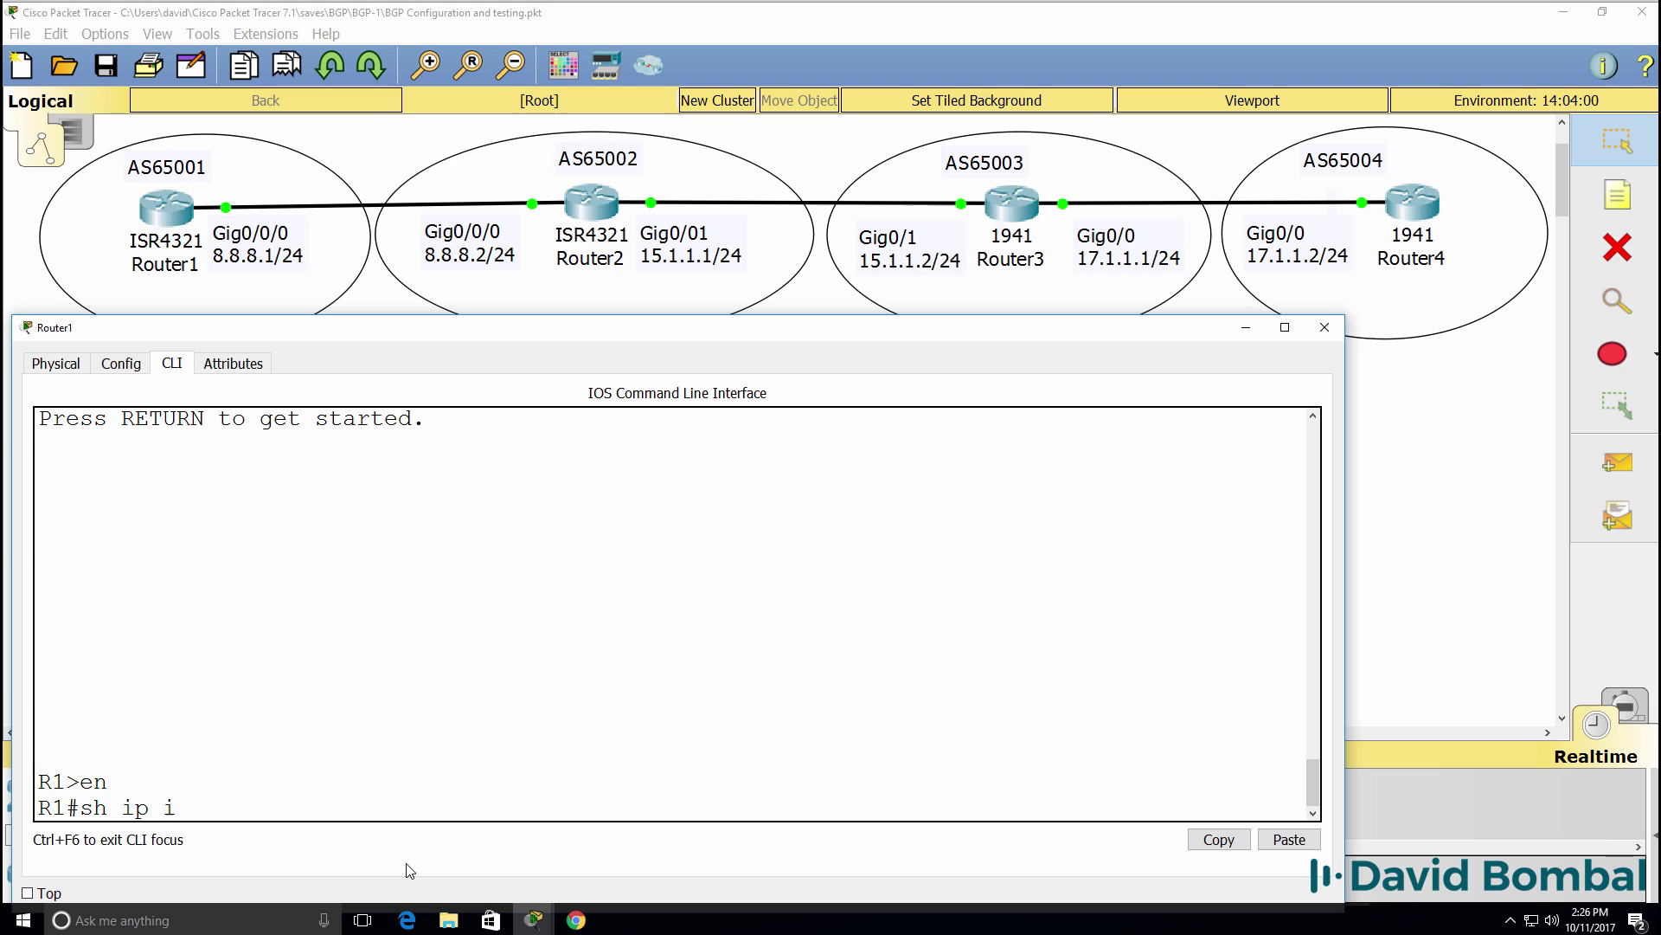
{"action": "key", "text": "Return"}
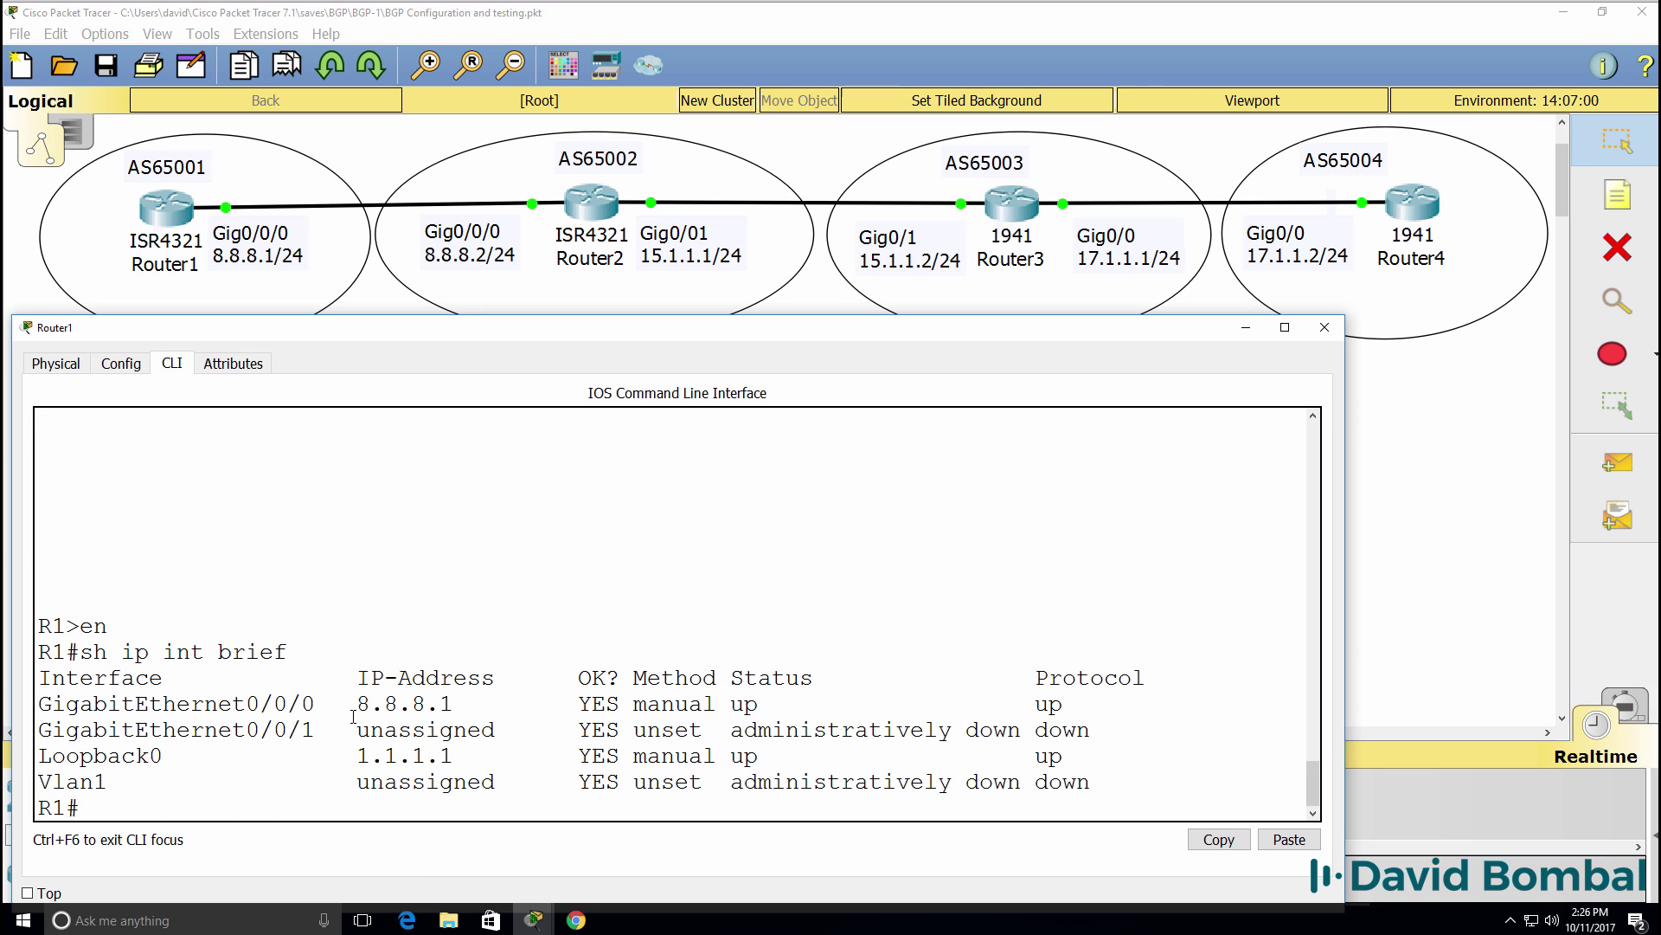
{"action": "left_click_drag", "start_coordinate": [354, 706], "coordinate": [467, 706]}
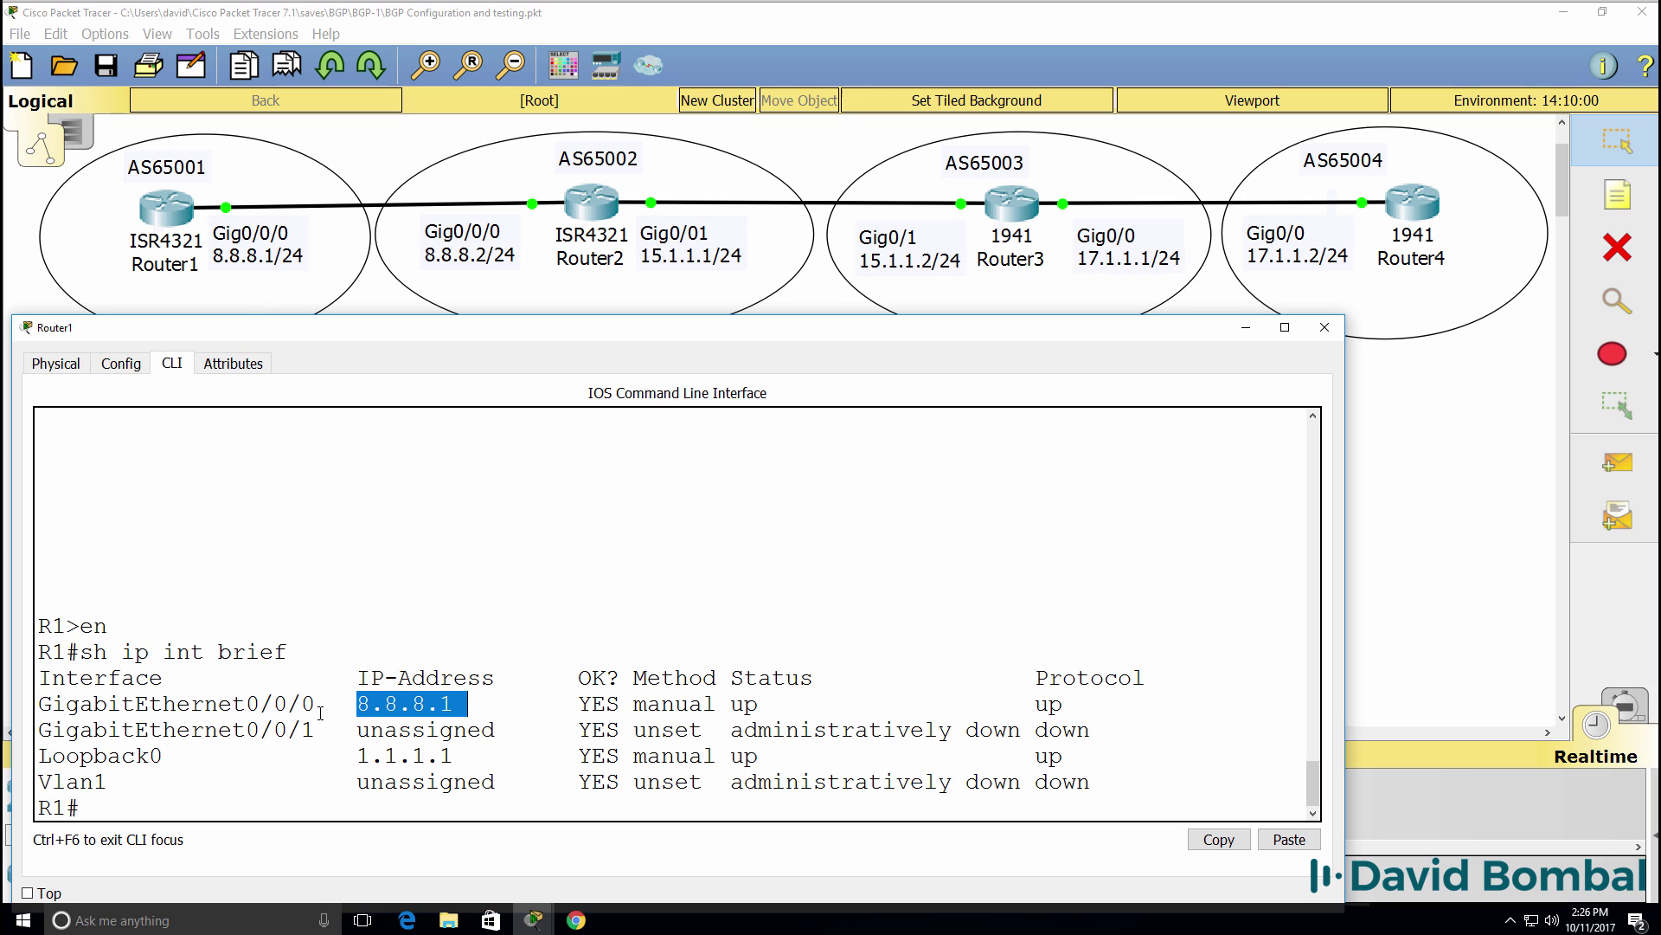
{"action": "left_click_drag", "start_coordinate": [316, 706], "coordinate": [456, 750]}
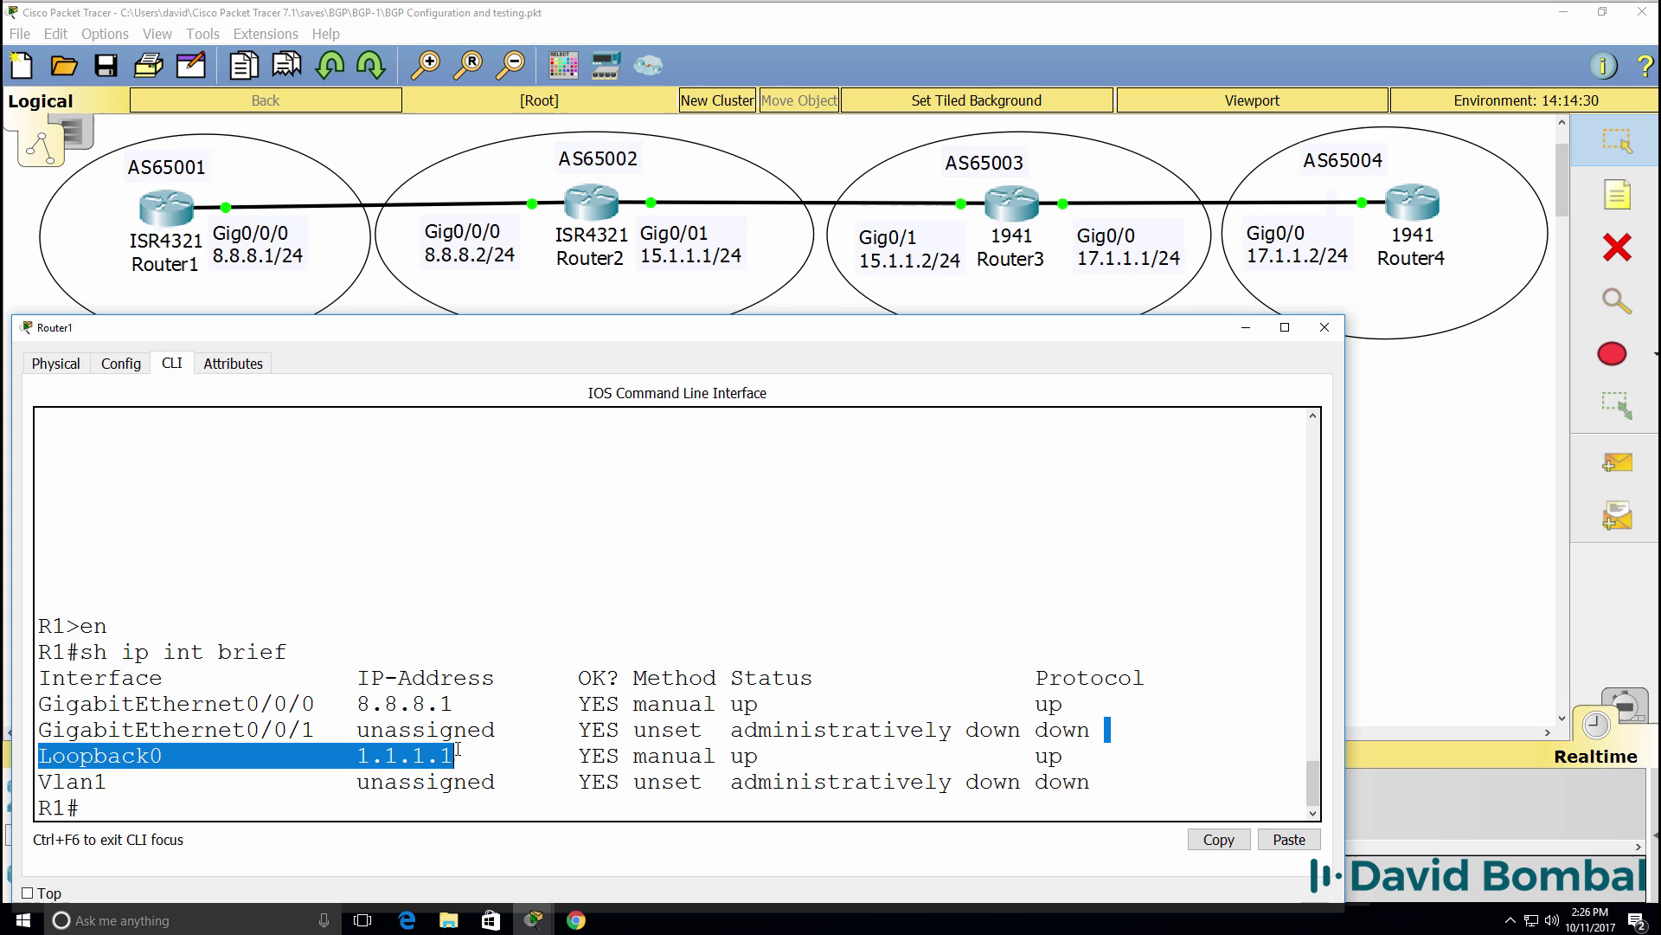
{"action": "type", "text": "ping"}
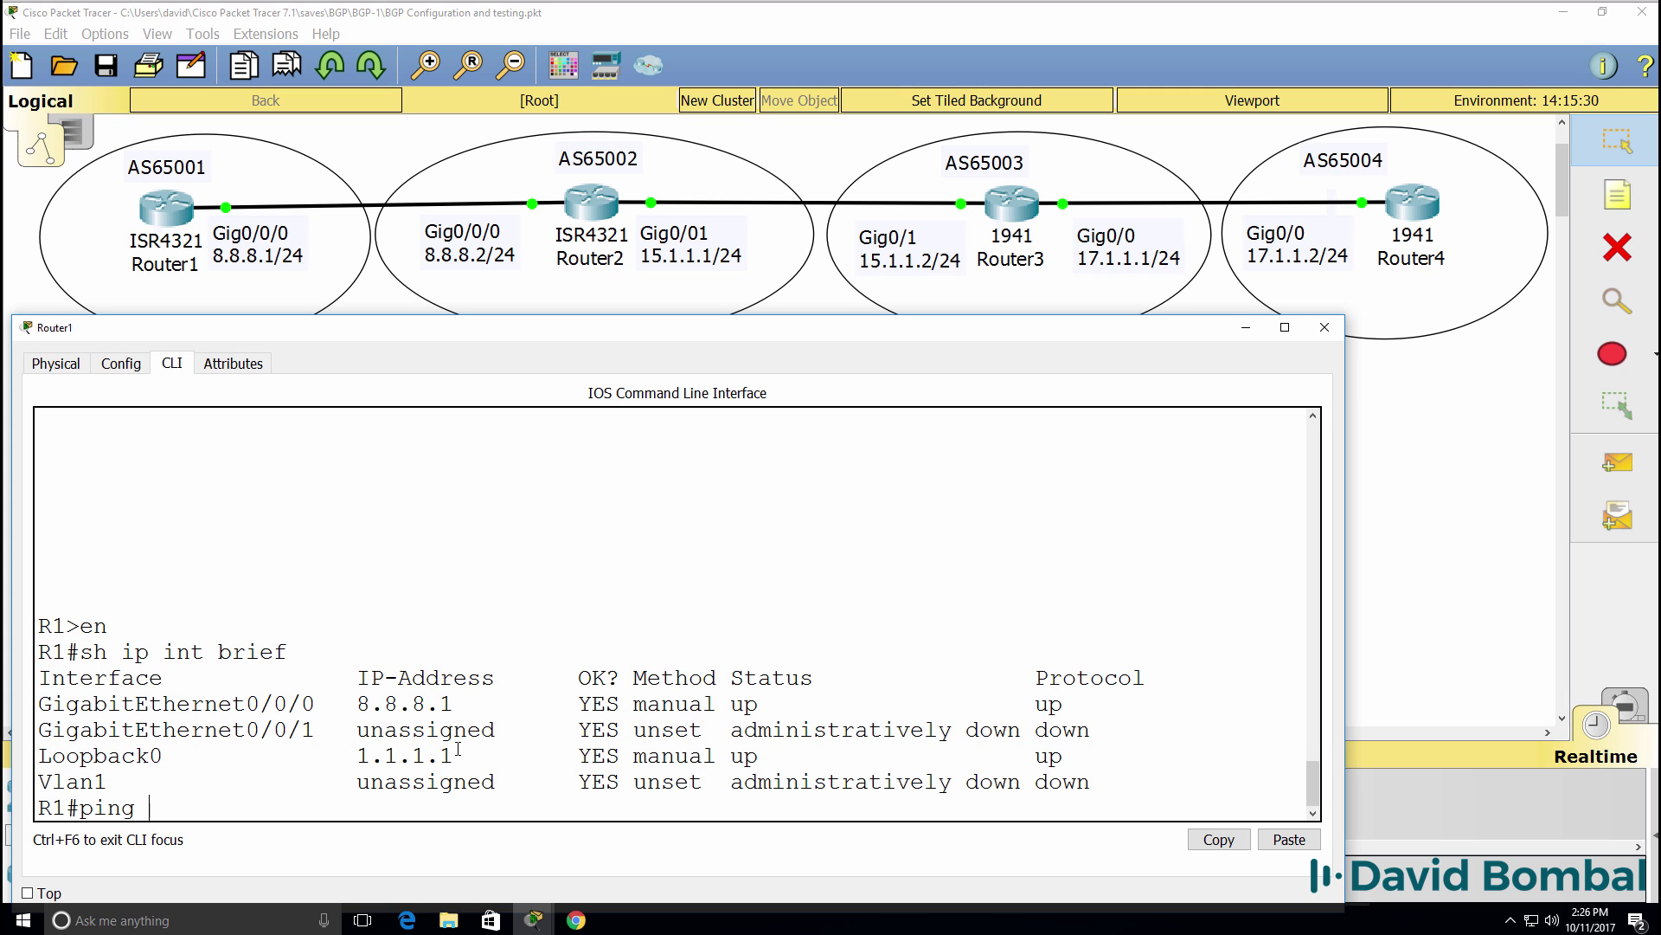
{"action": "type", "text": " 8.8.8.2"}
{"action": "key", "text": "Return"}
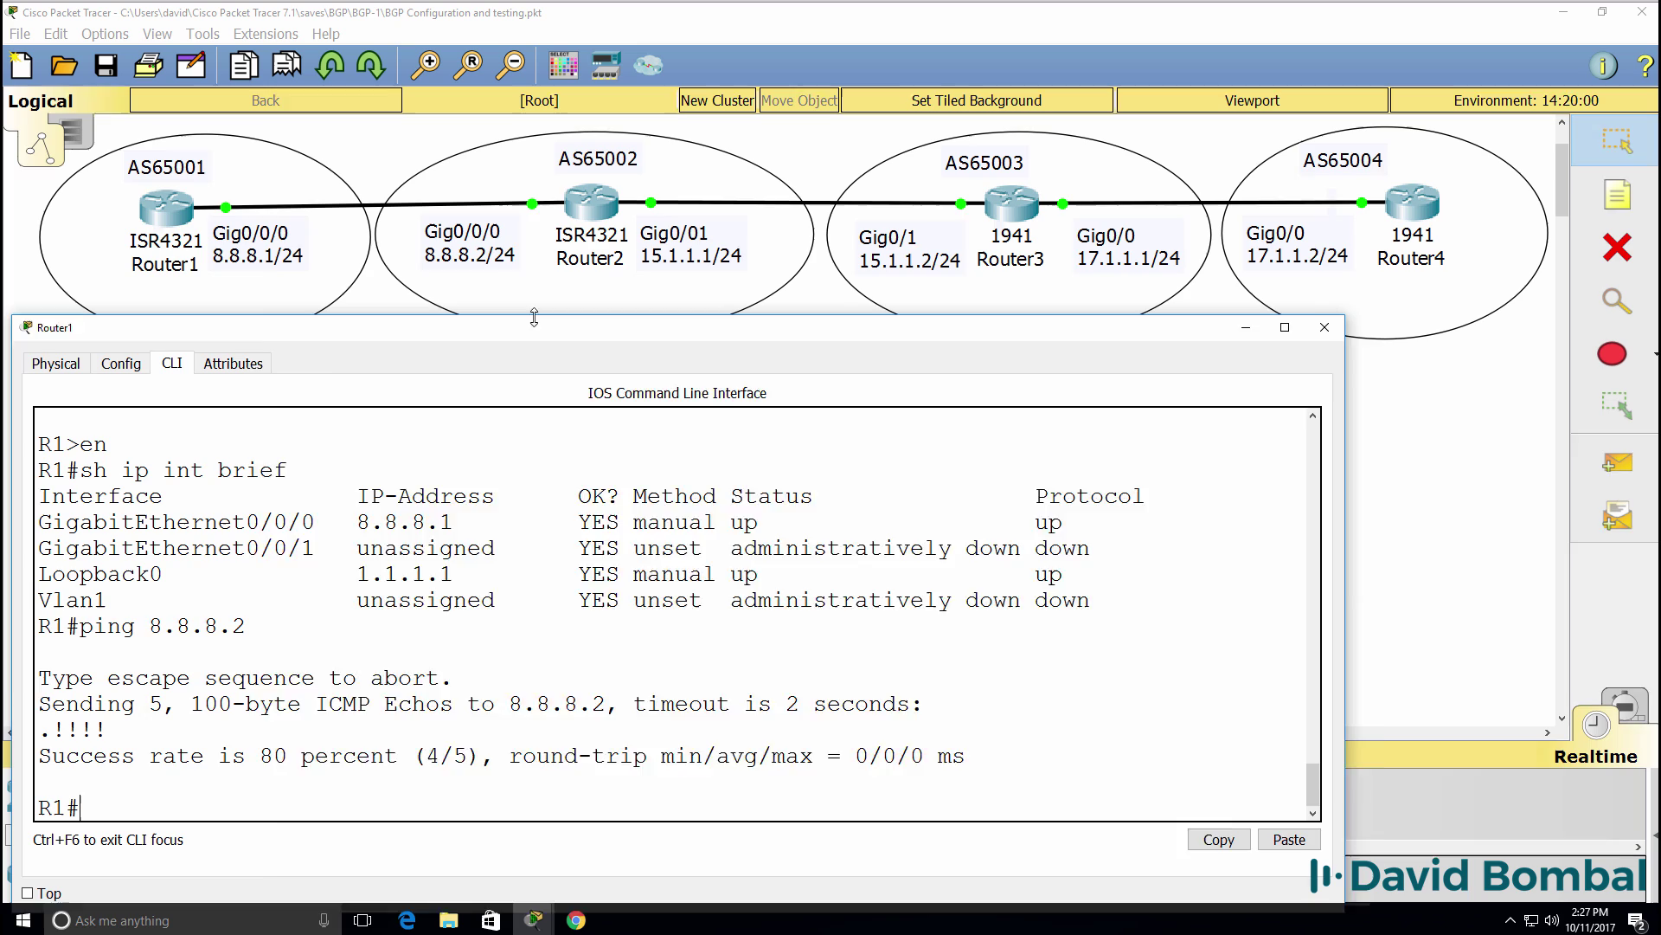
Step: On Router2, run sh ip int brief and note loopback 2.2.2.2 and 15.1.1.1
{"action": "left_click", "coordinate": [591, 201]}
{"action": "type", "text": "en"}
{"action": "key", "text": "Return"}
{"action": "type", "text": "sh"}
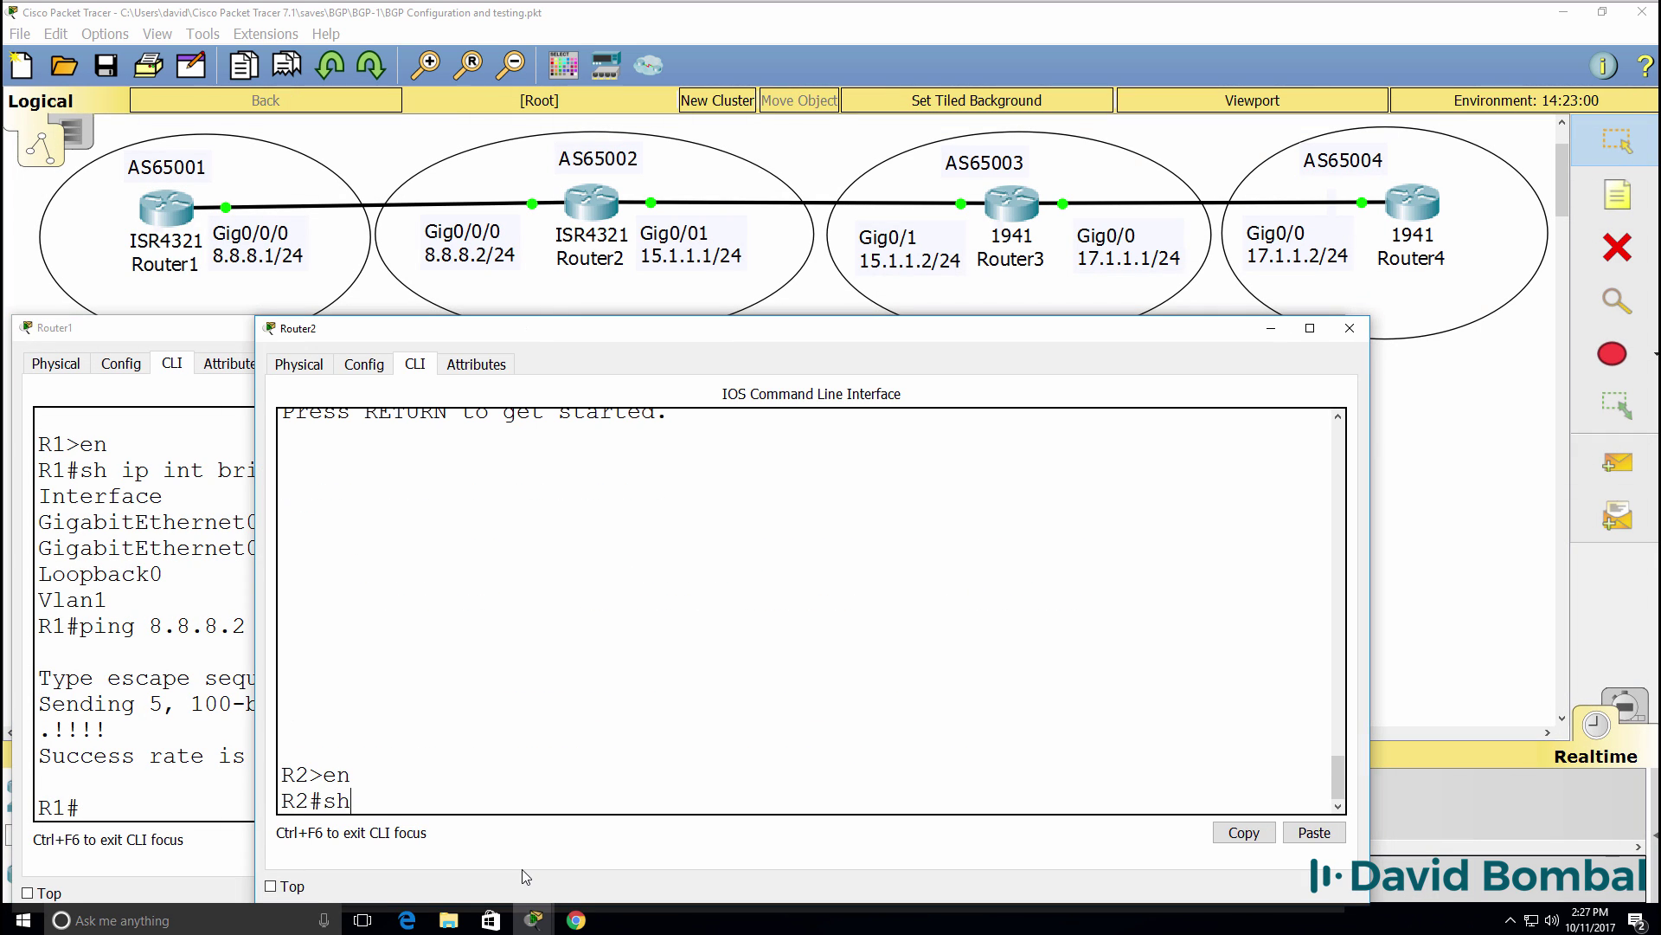
{"action": "type", "text": " ip int brief"}
{"action": "key", "text": "Return"}
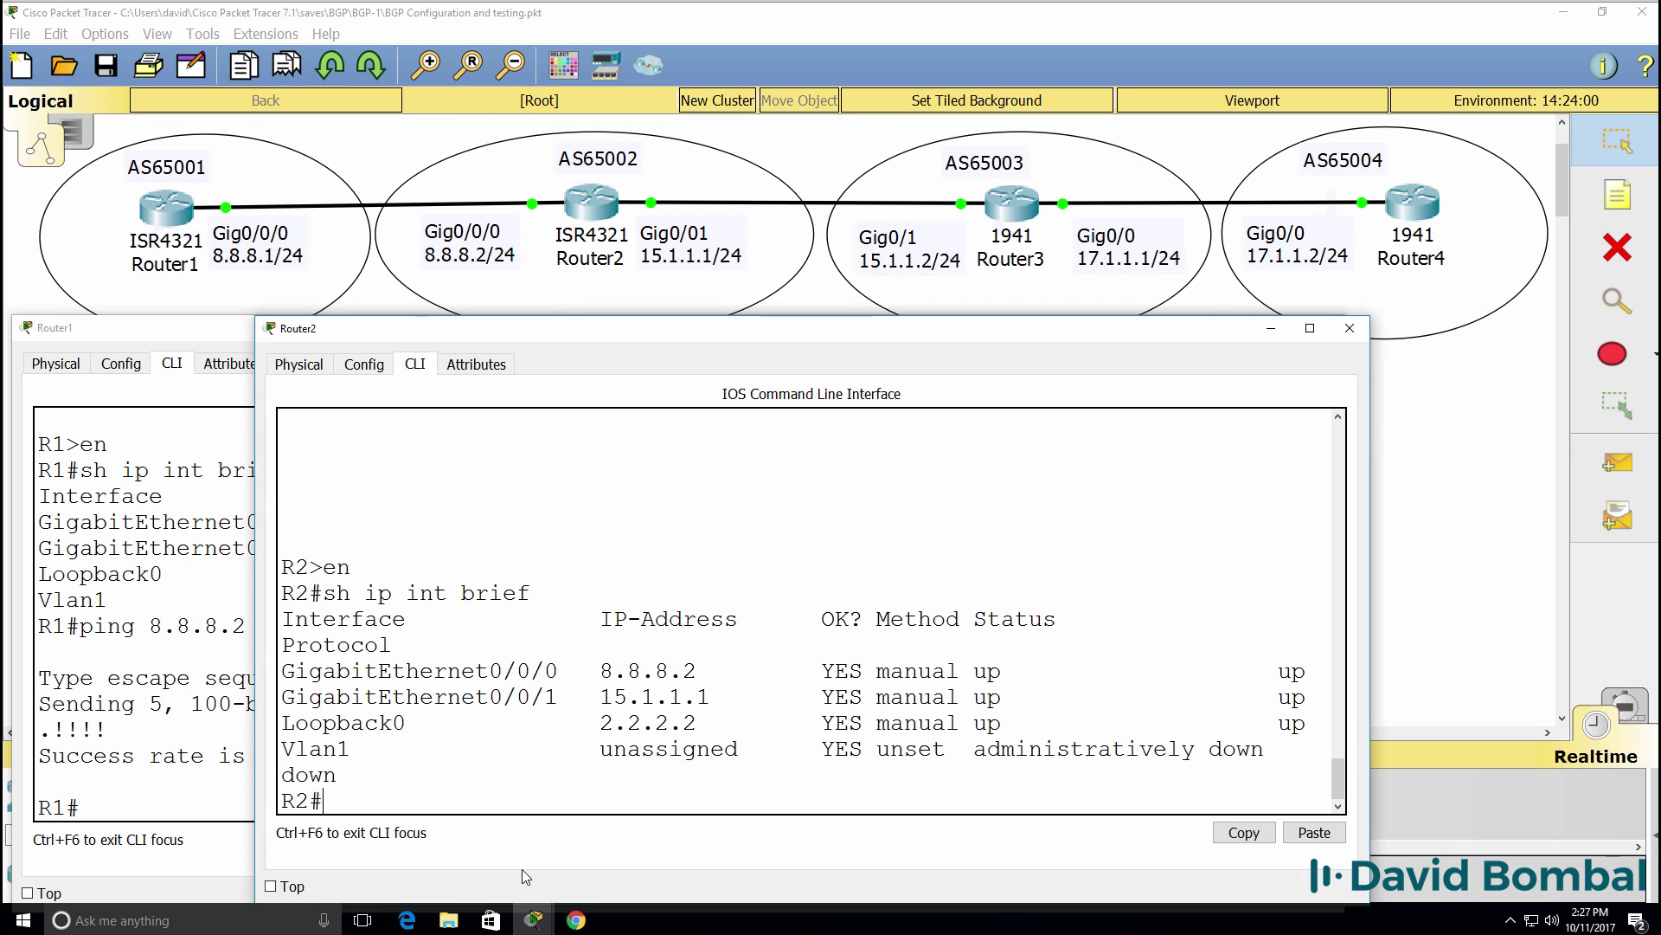
{"action": "left_click_drag", "start_coordinate": [712, 723], "coordinate": [702, 667]}
{"action": "left_click_drag", "start_coordinate": [602, 696], "coordinate": [738, 696]}
Step: On Router3, run sh ip int brief and note 3.3.3.3, 17.1.1.1 and 15.1.1.2
{"action": "mouse_move", "coordinate": [537, 920]}
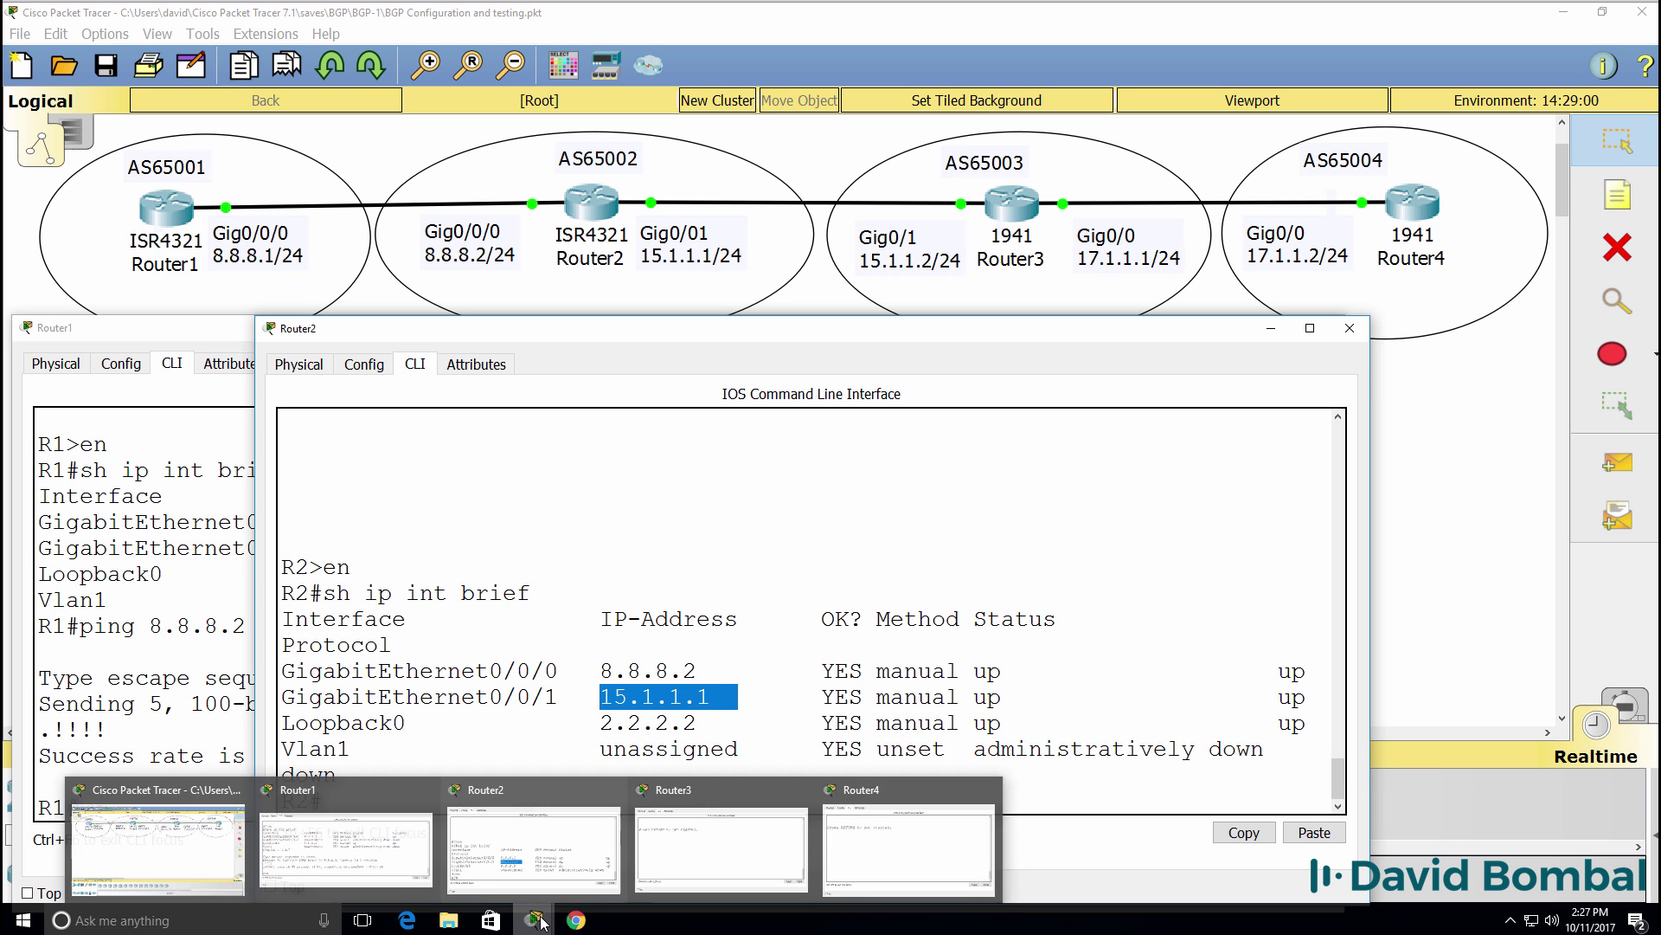
{"action": "left_click", "coordinate": [765, 806]}
{"action": "key", "text": "Return"}
{"action": "type", "text": "en"}
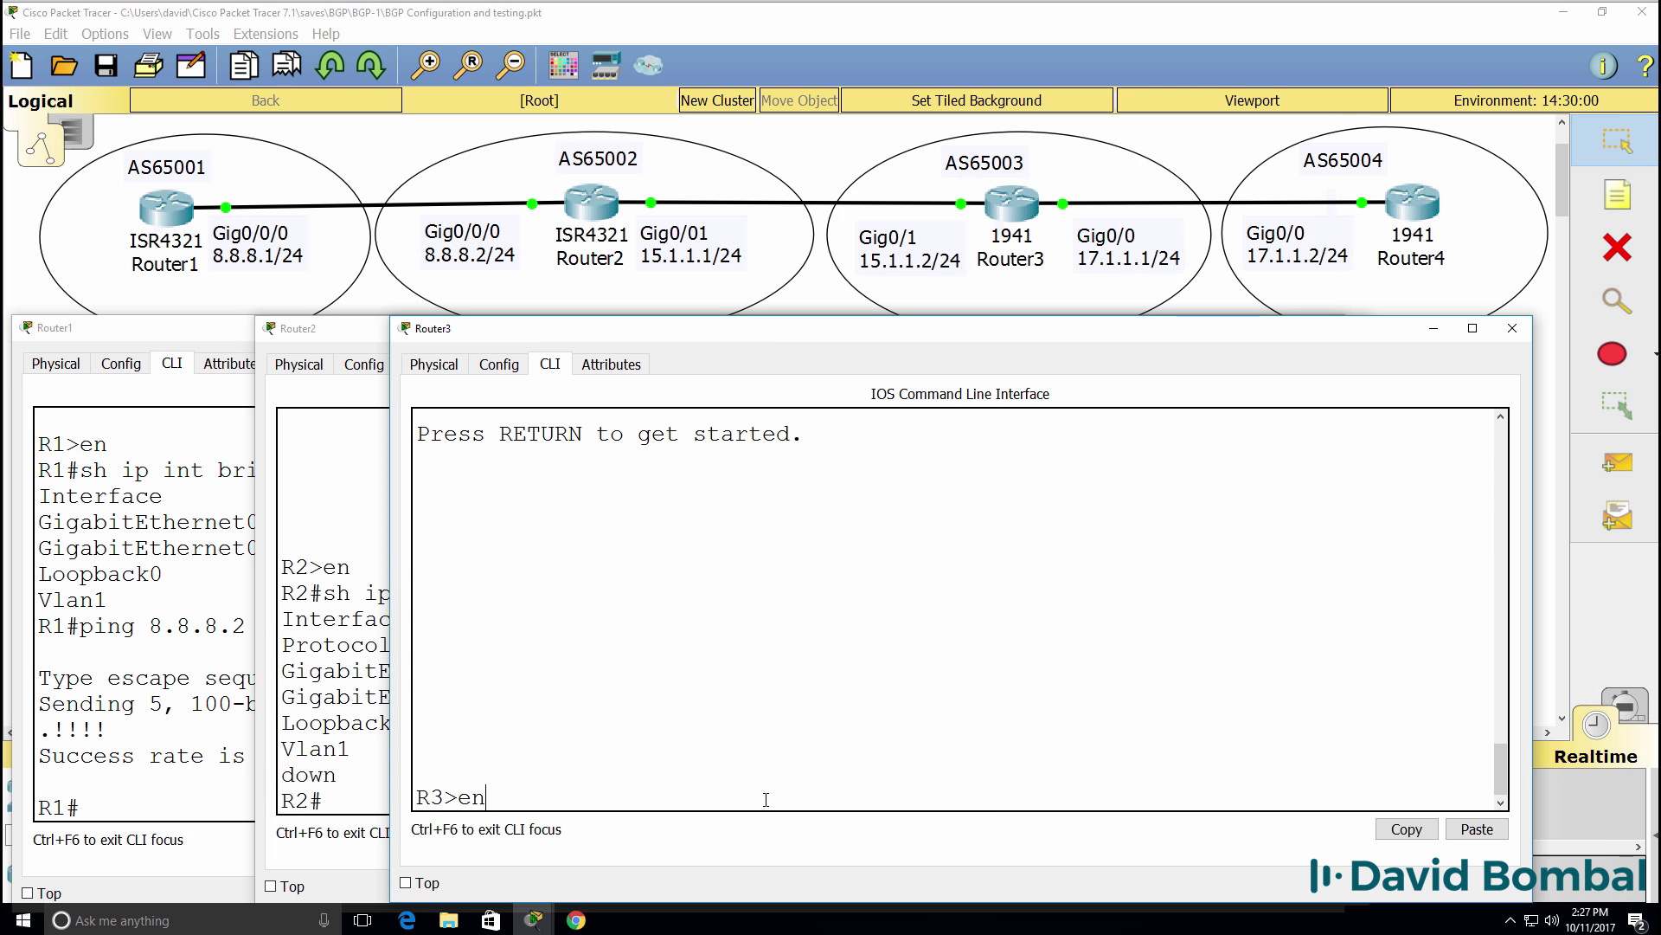
{"action": "key", "text": "Return"}
{"action": "type", "text": "sh ip int brief"}
{"action": "key", "text": "Return"}
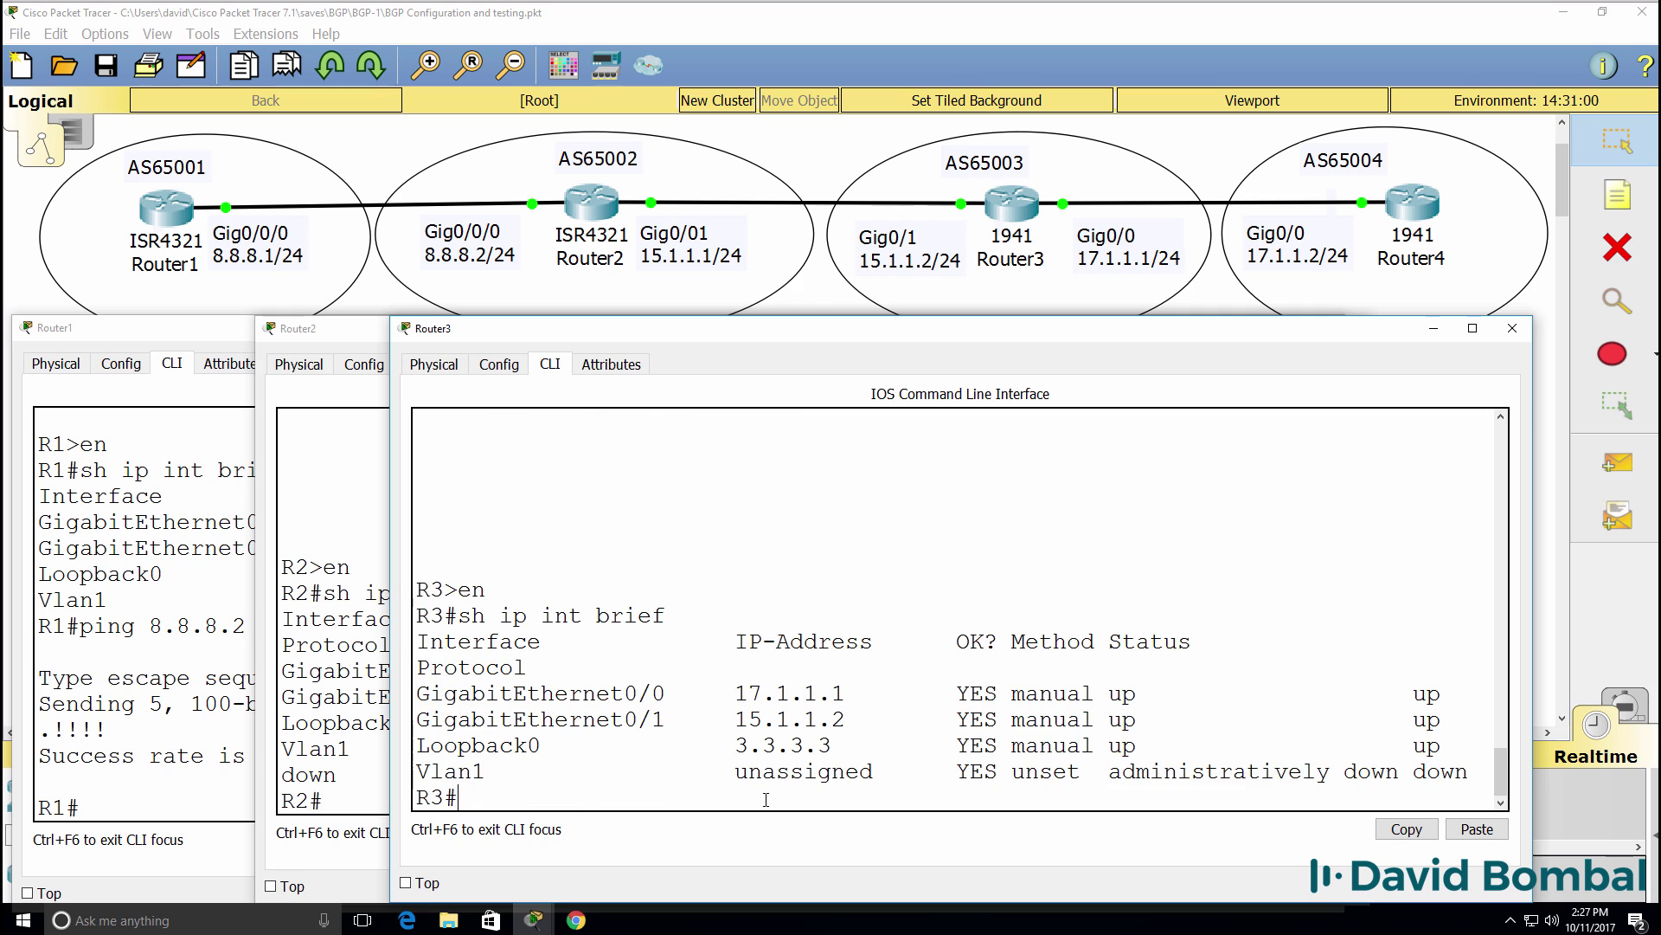
{"action": "left_click_drag", "start_coordinate": [728, 745], "coordinate": [851, 747]}
{"action": "left_click_drag", "start_coordinate": [721, 692], "coordinate": [900, 694]}
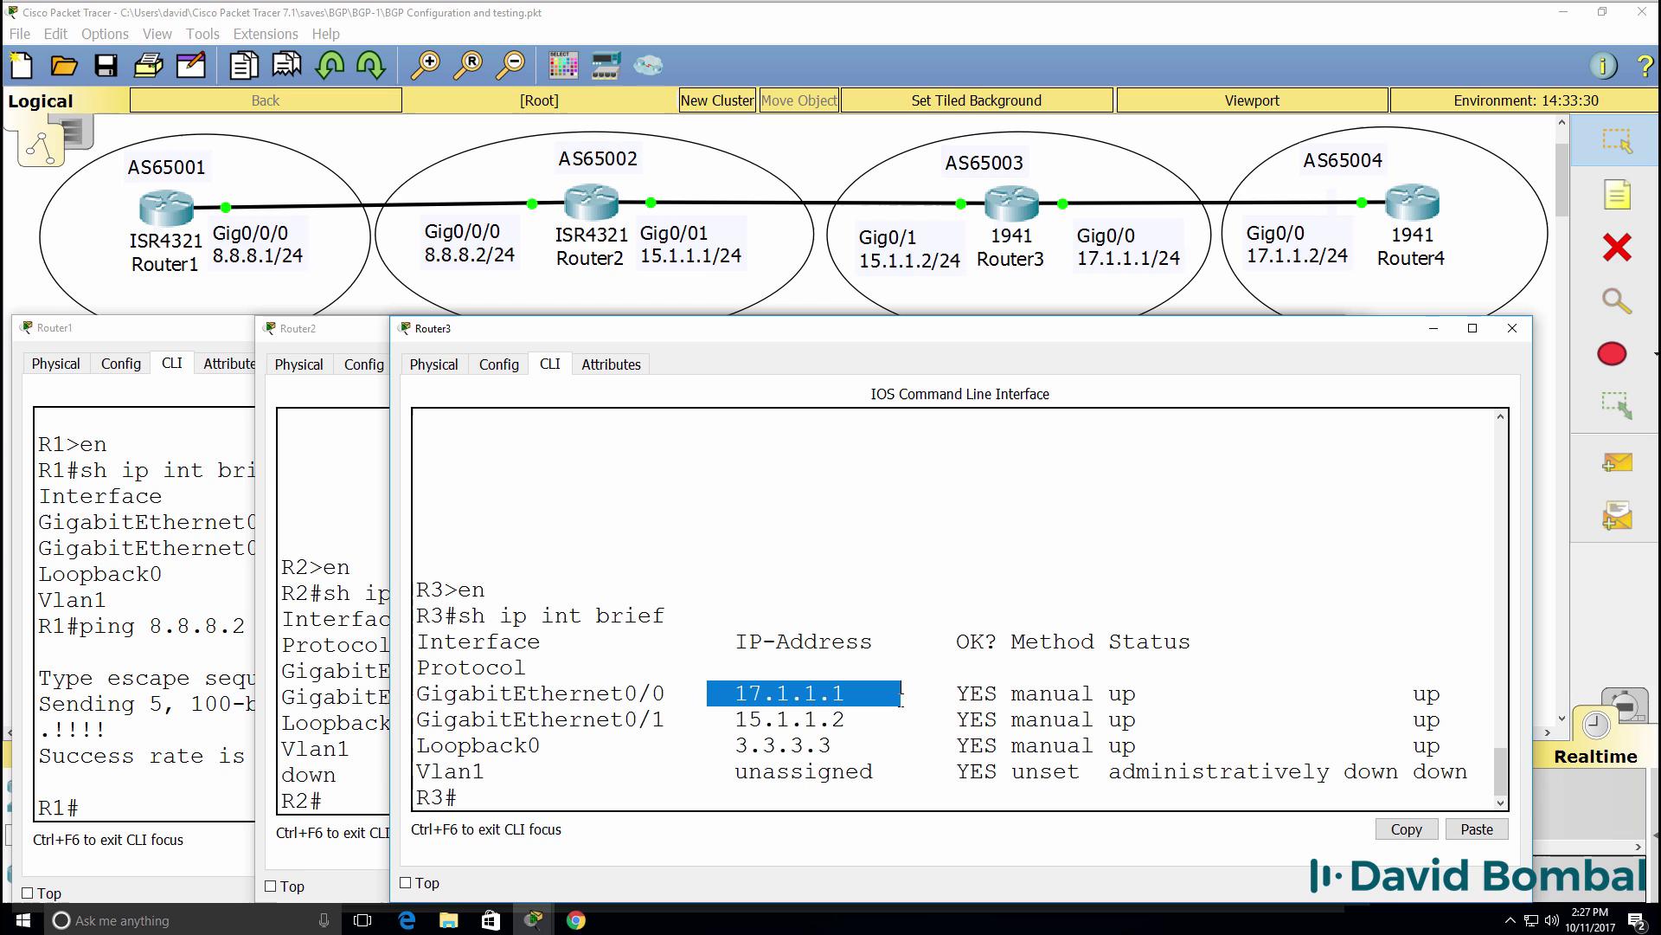
{"action": "left_click", "coordinate": [723, 719]}
{"action": "left_click_drag", "start_coordinate": [724, 718], "coordinate": [861, 720]}
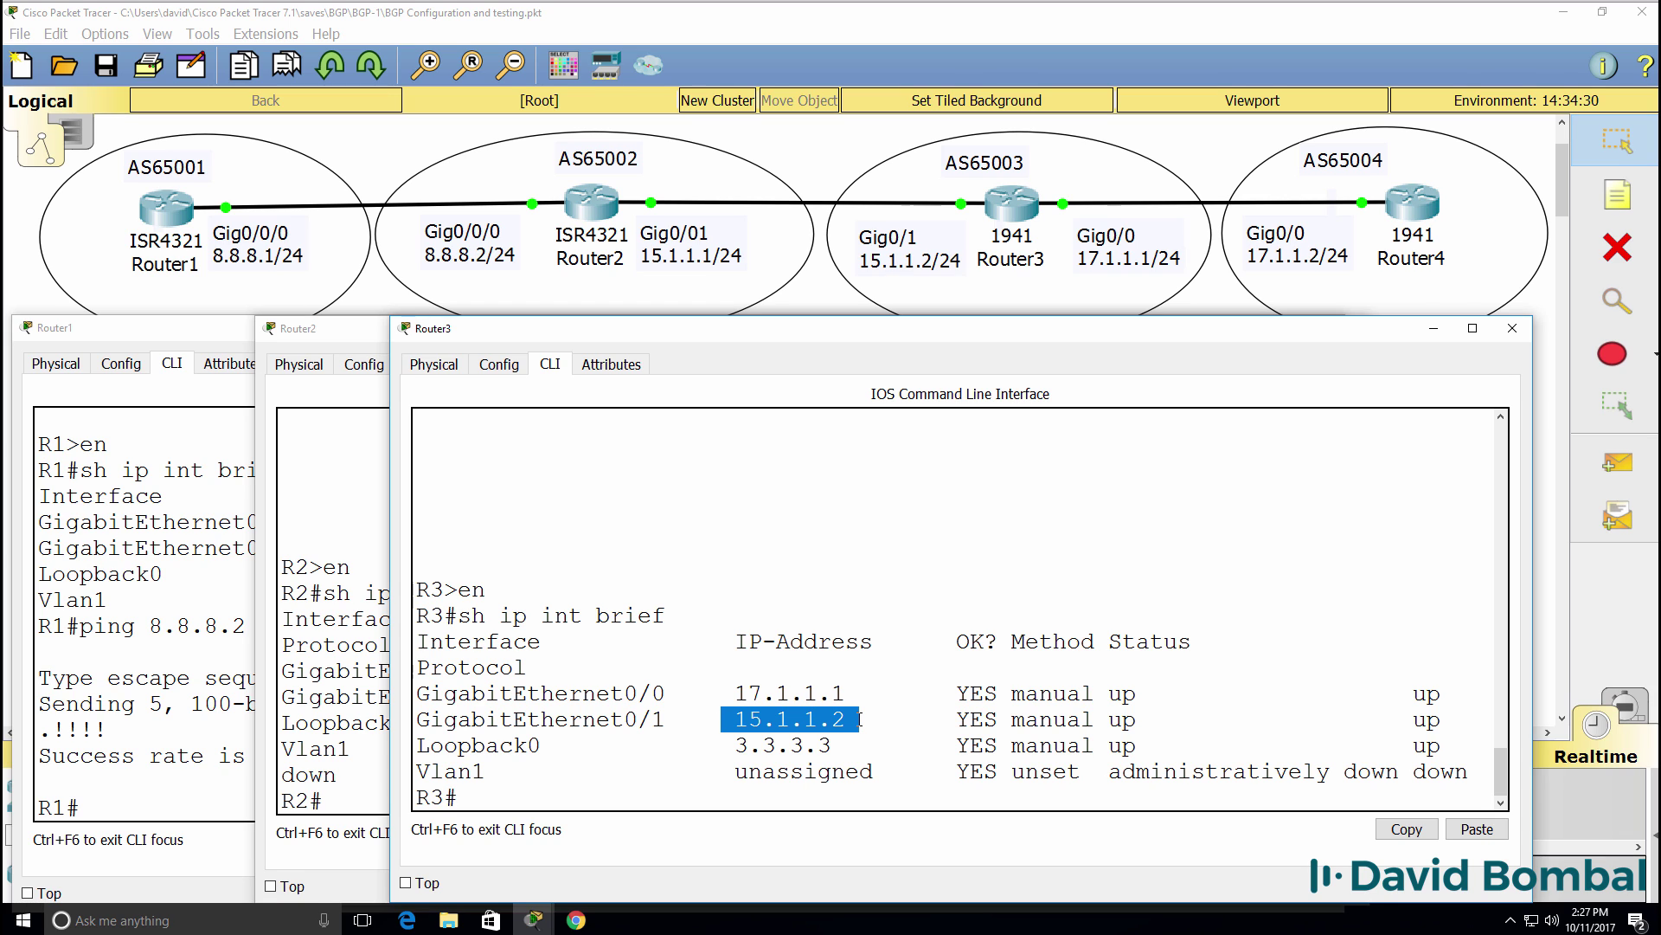
Step: On Router4, run sh ip int brief, widen the console, and note 4.4.4.4 and 17.1.1.2
{"action": "mouse_move", "coordinate": [541, 917]}
{"action": "left_click", "coordinate": [931, 841]}
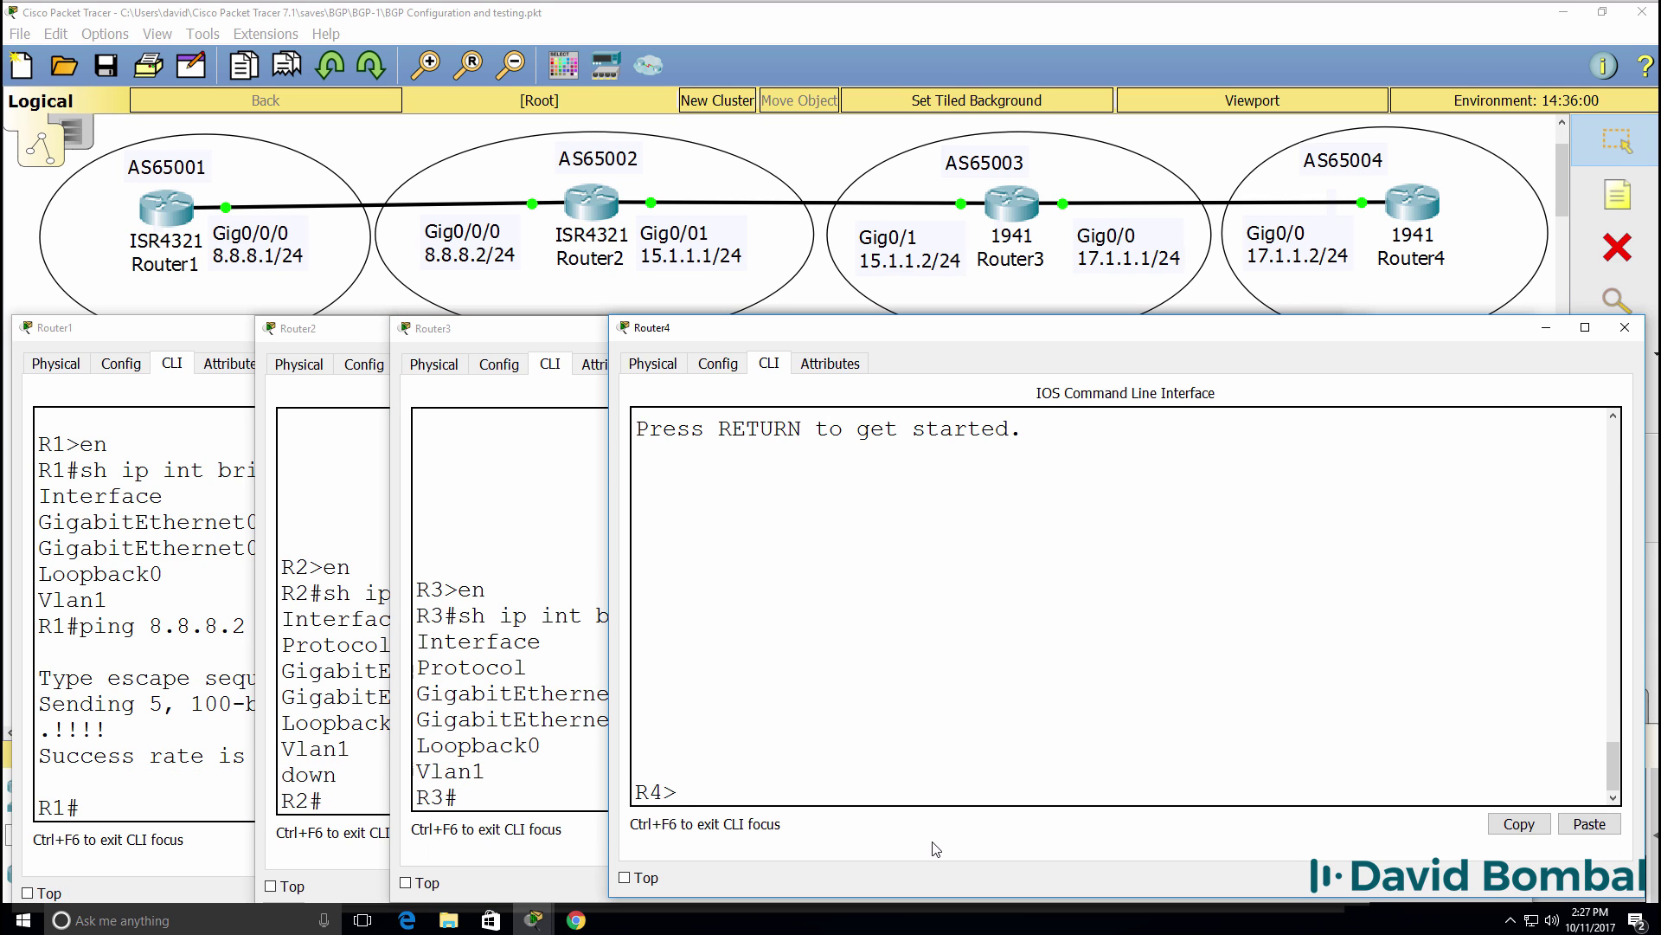
{"action": "type", "text": "en"}
{"action": "key", "text": "Return"}
{"action": "type", "text": "sh ip int brief"}
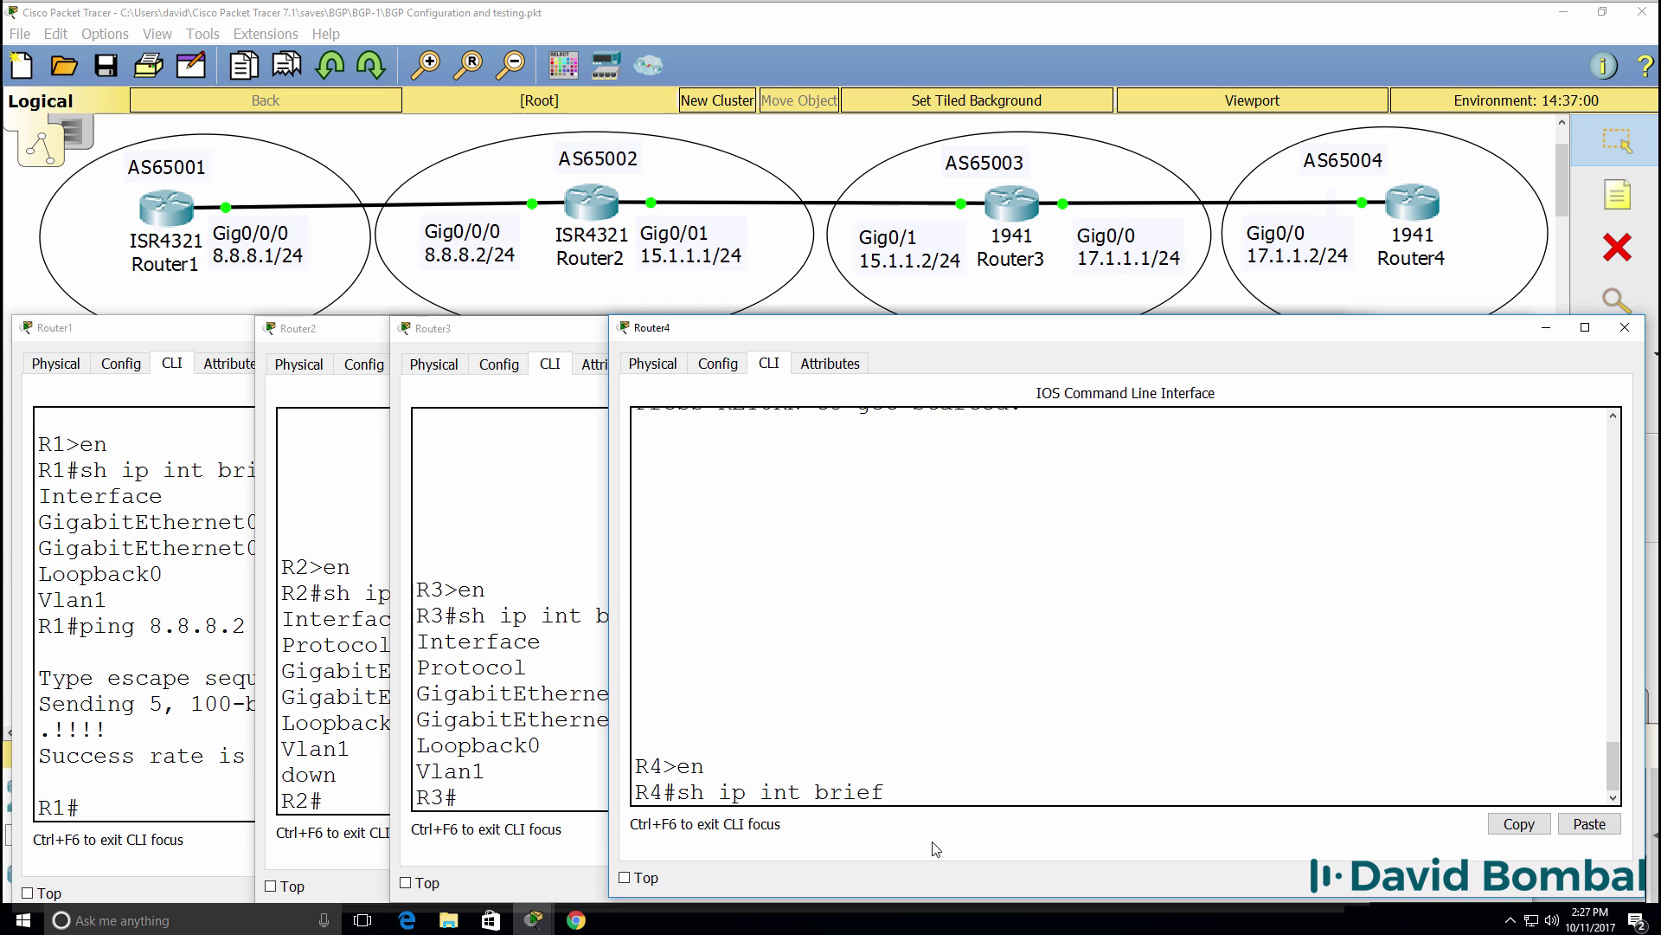
{"action": "key", "text": "Return"}
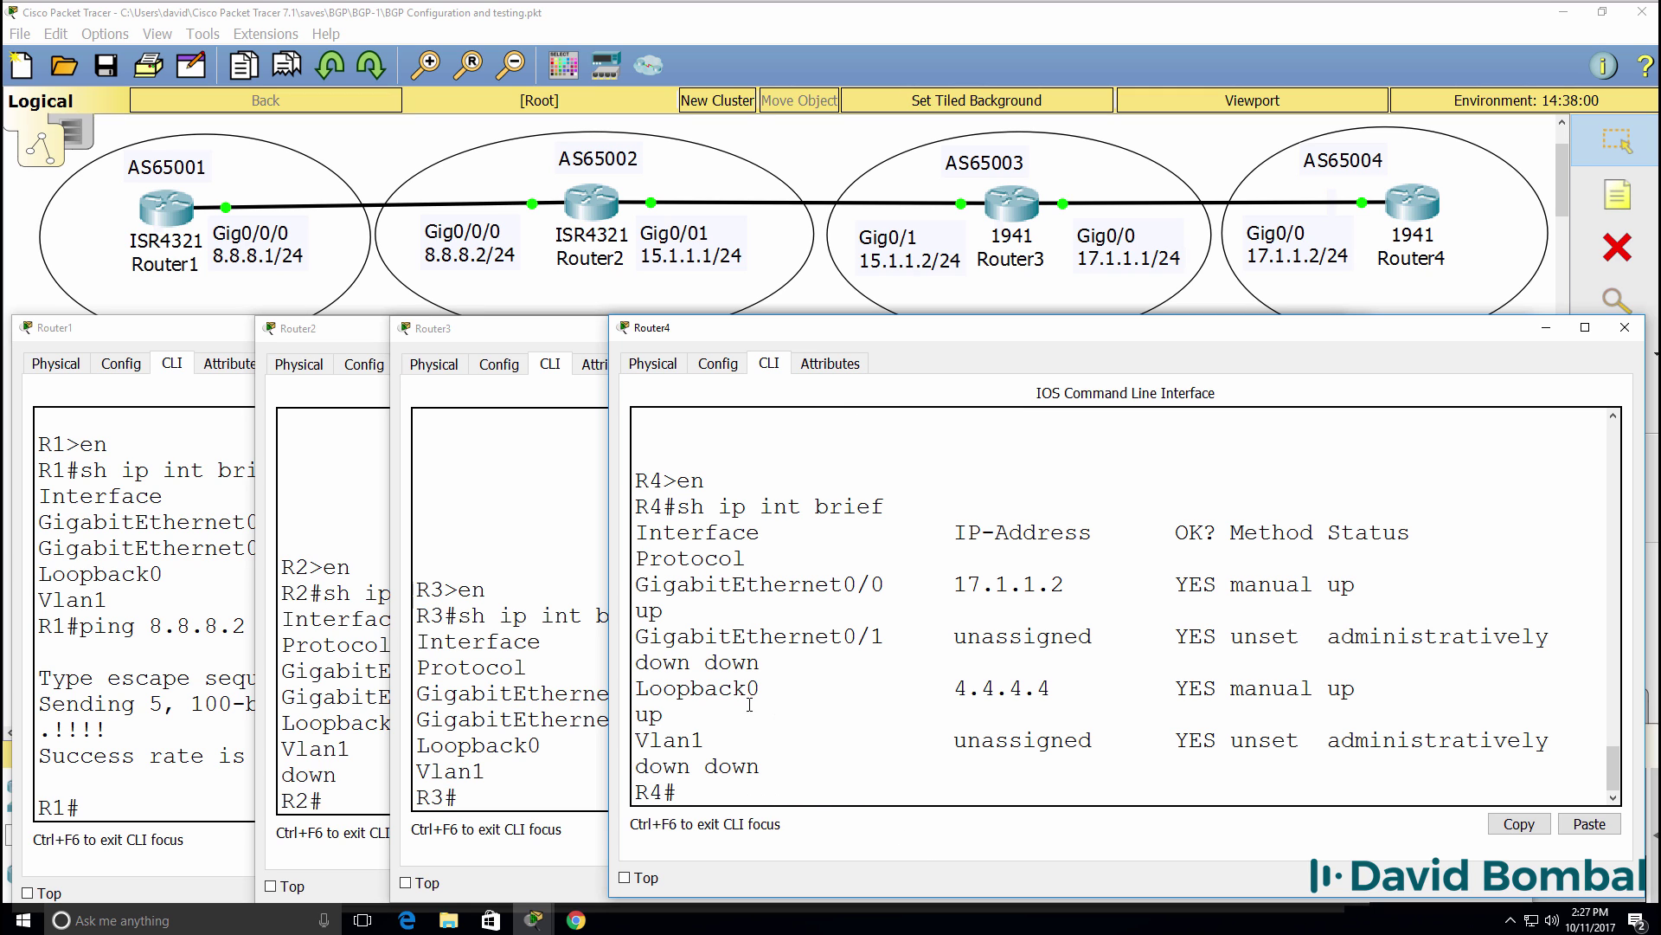
{"action": "left_click_drag", "start_coordinate": [608, 648], "coordinate": [520, 640]}
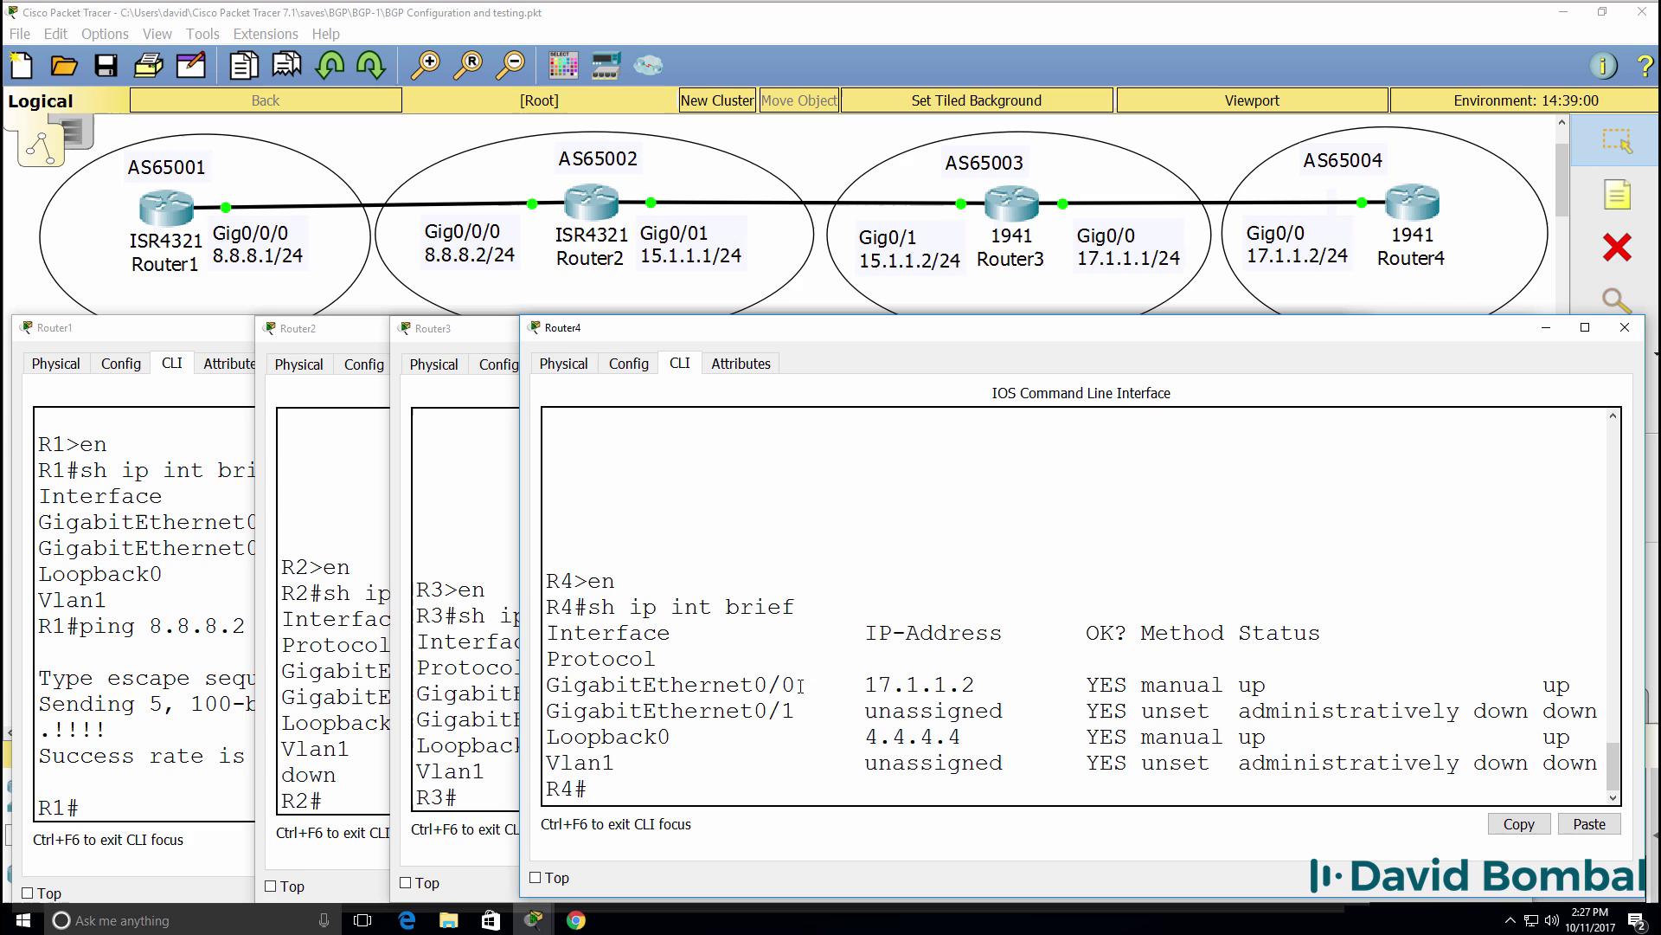
{"action": "left_click_drag", "start_coordinate": [975, 741], "coordinate": [546, 737]}
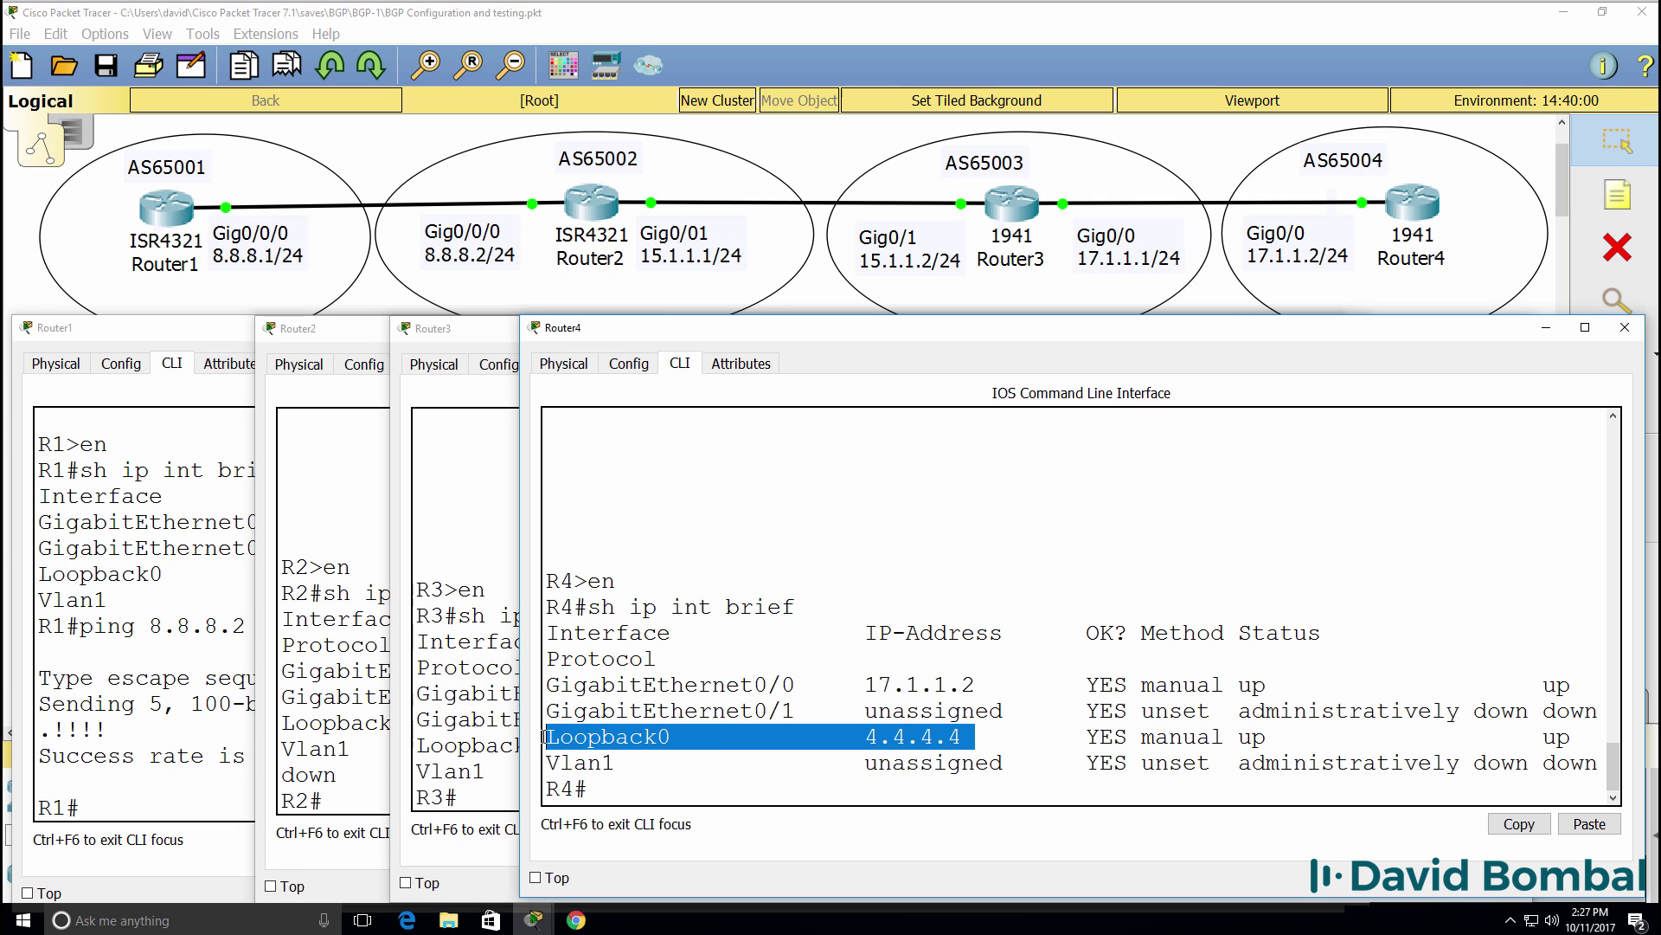
{"action": "left_click_drag", "start_coordinate": [1017, 684], "coordinate": [545, 680]}
Step: On Router1, enter global configuration and start the BGP process with router bgp 65001
{"action": "left_click", "coordinate": [200, 543]}
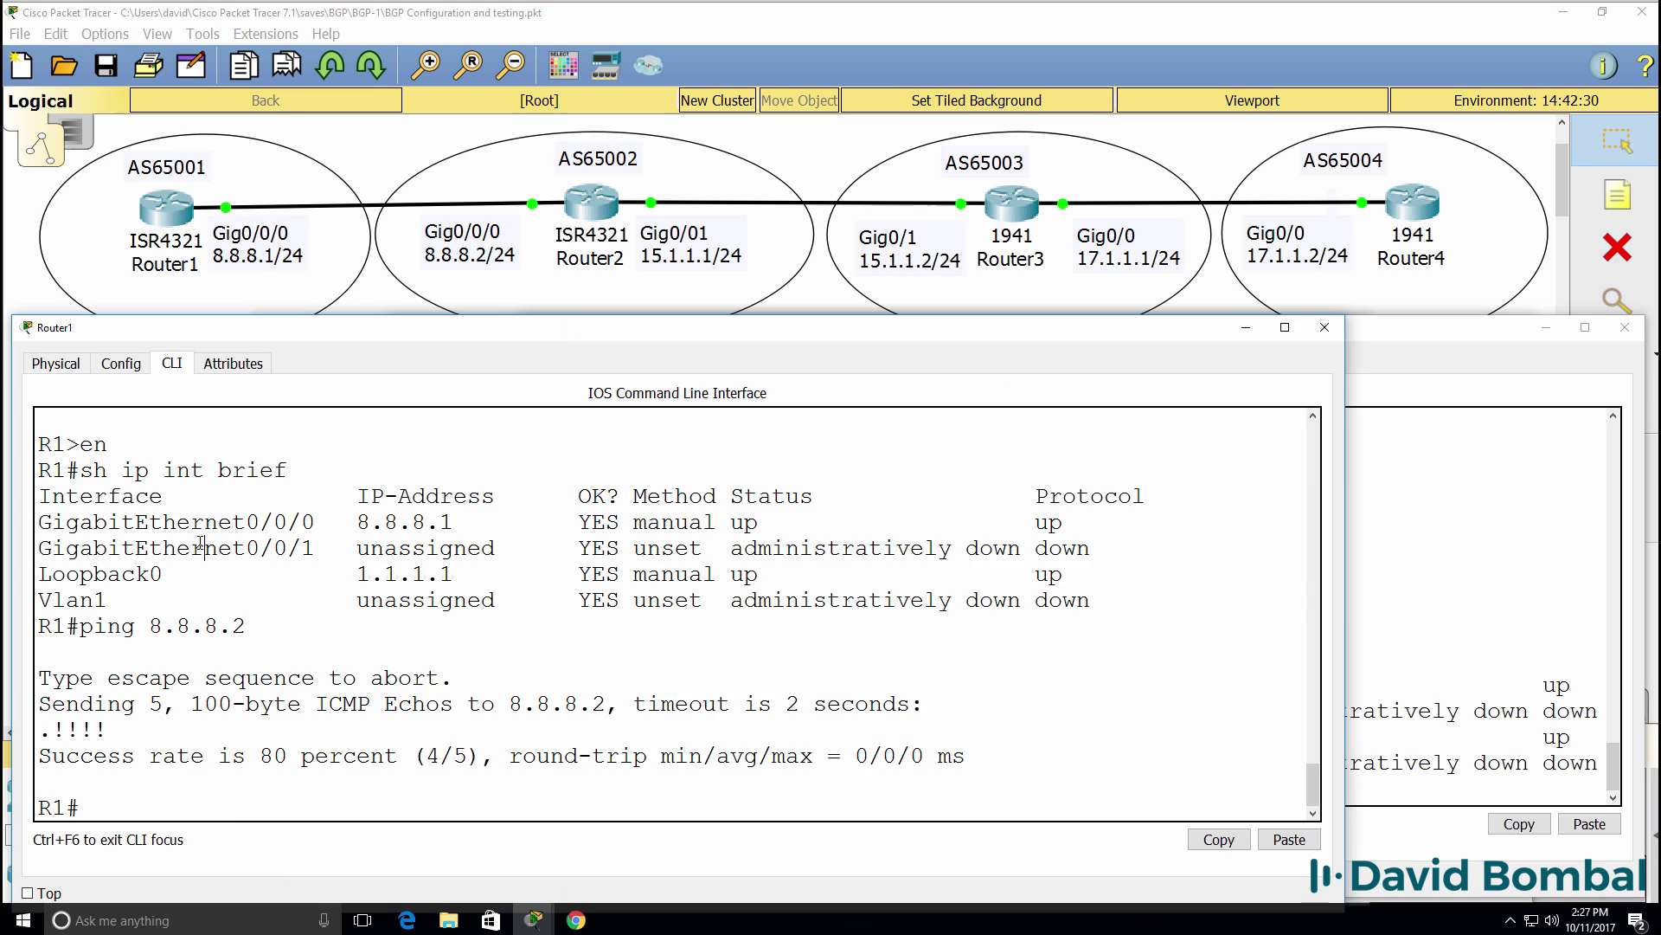
{"action": "type", "text": "conf t"}
{"action": "key", "text": "Return"}
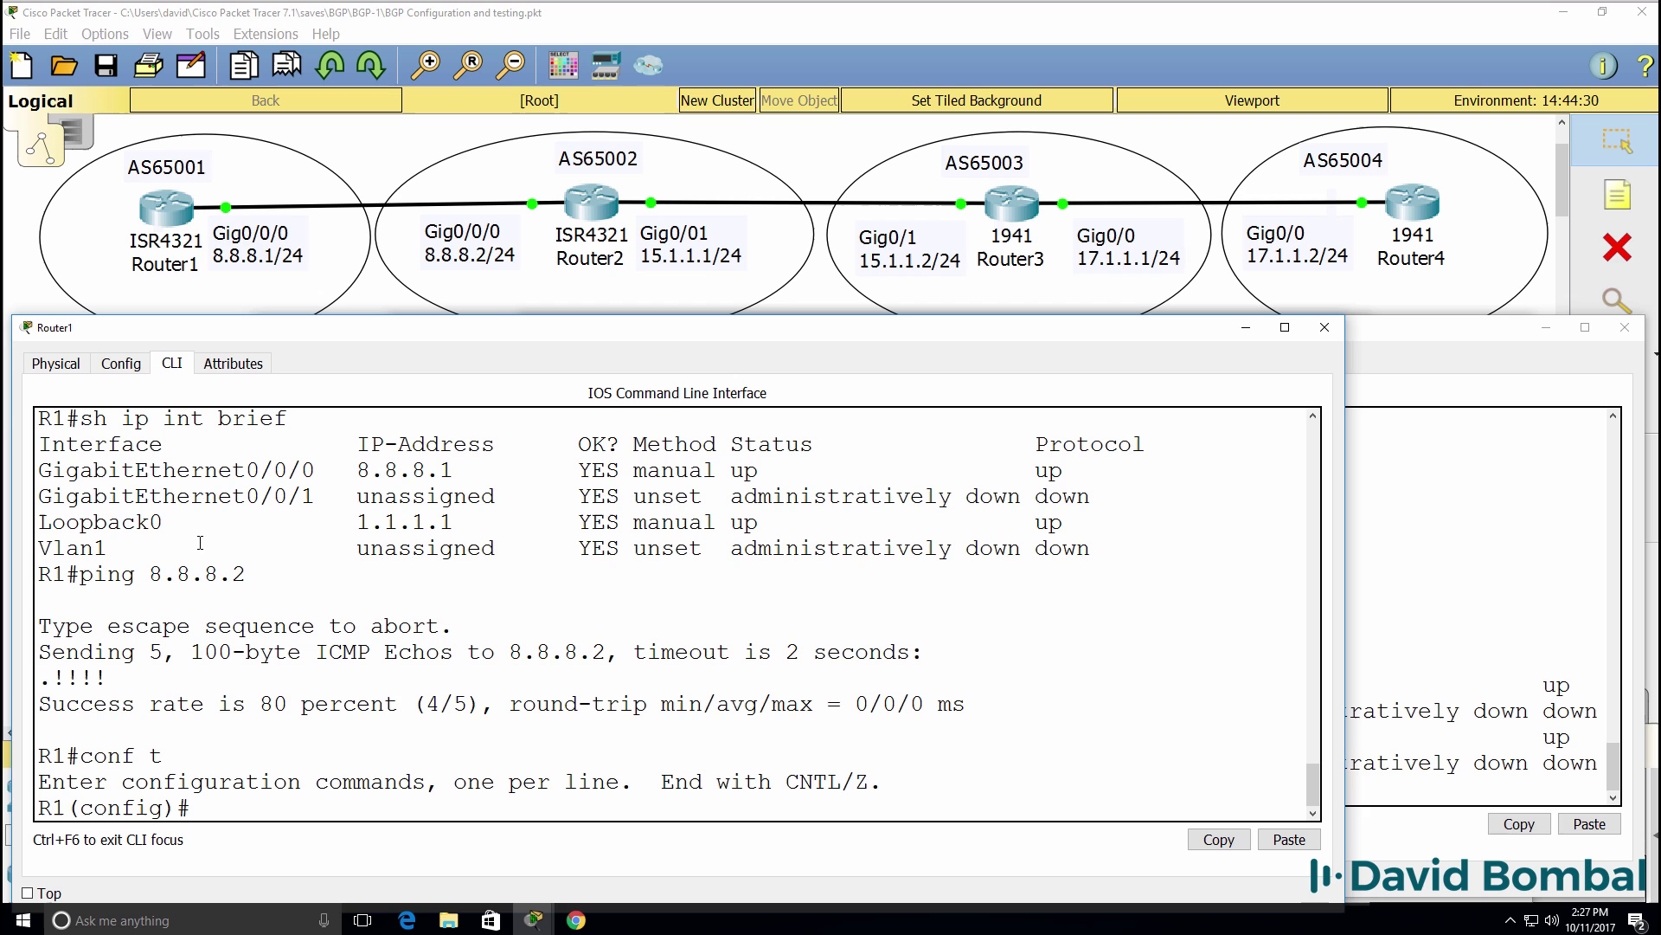
{"action": "type", "text": "router"}
{"action": "type", "text": " ?"}
{"action": "type", "text": "b"}
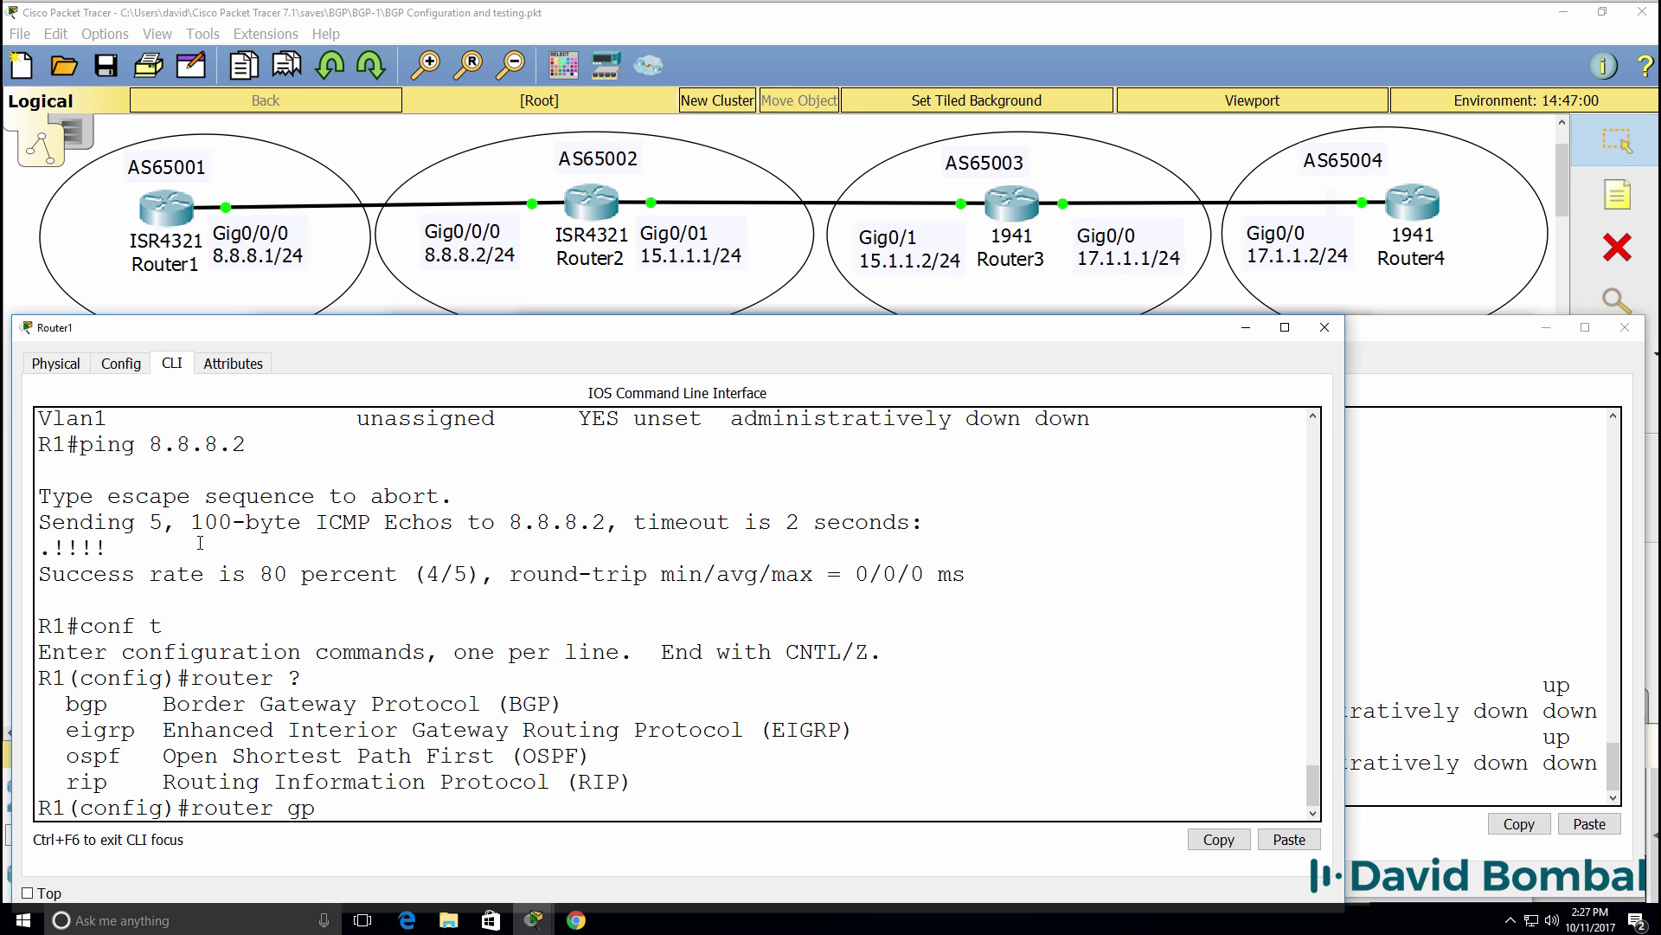
{"action": "type", "text": "gp ?"}
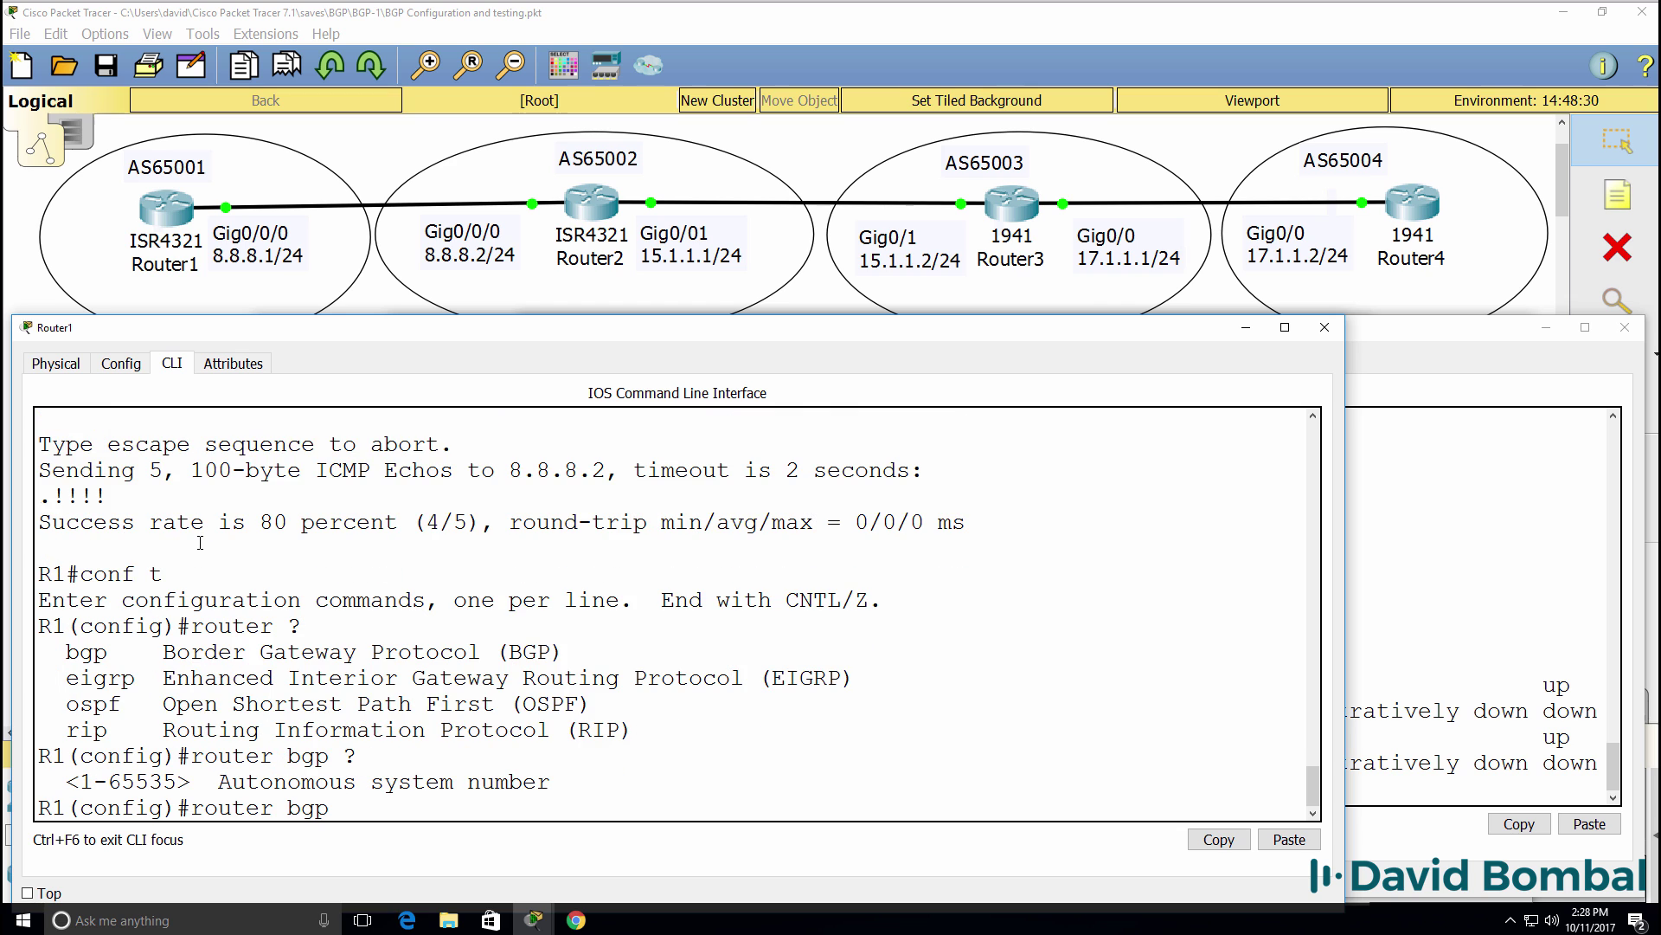
{"action": "type", "text": "65001"}
{"action": "key", "text": "Return"}
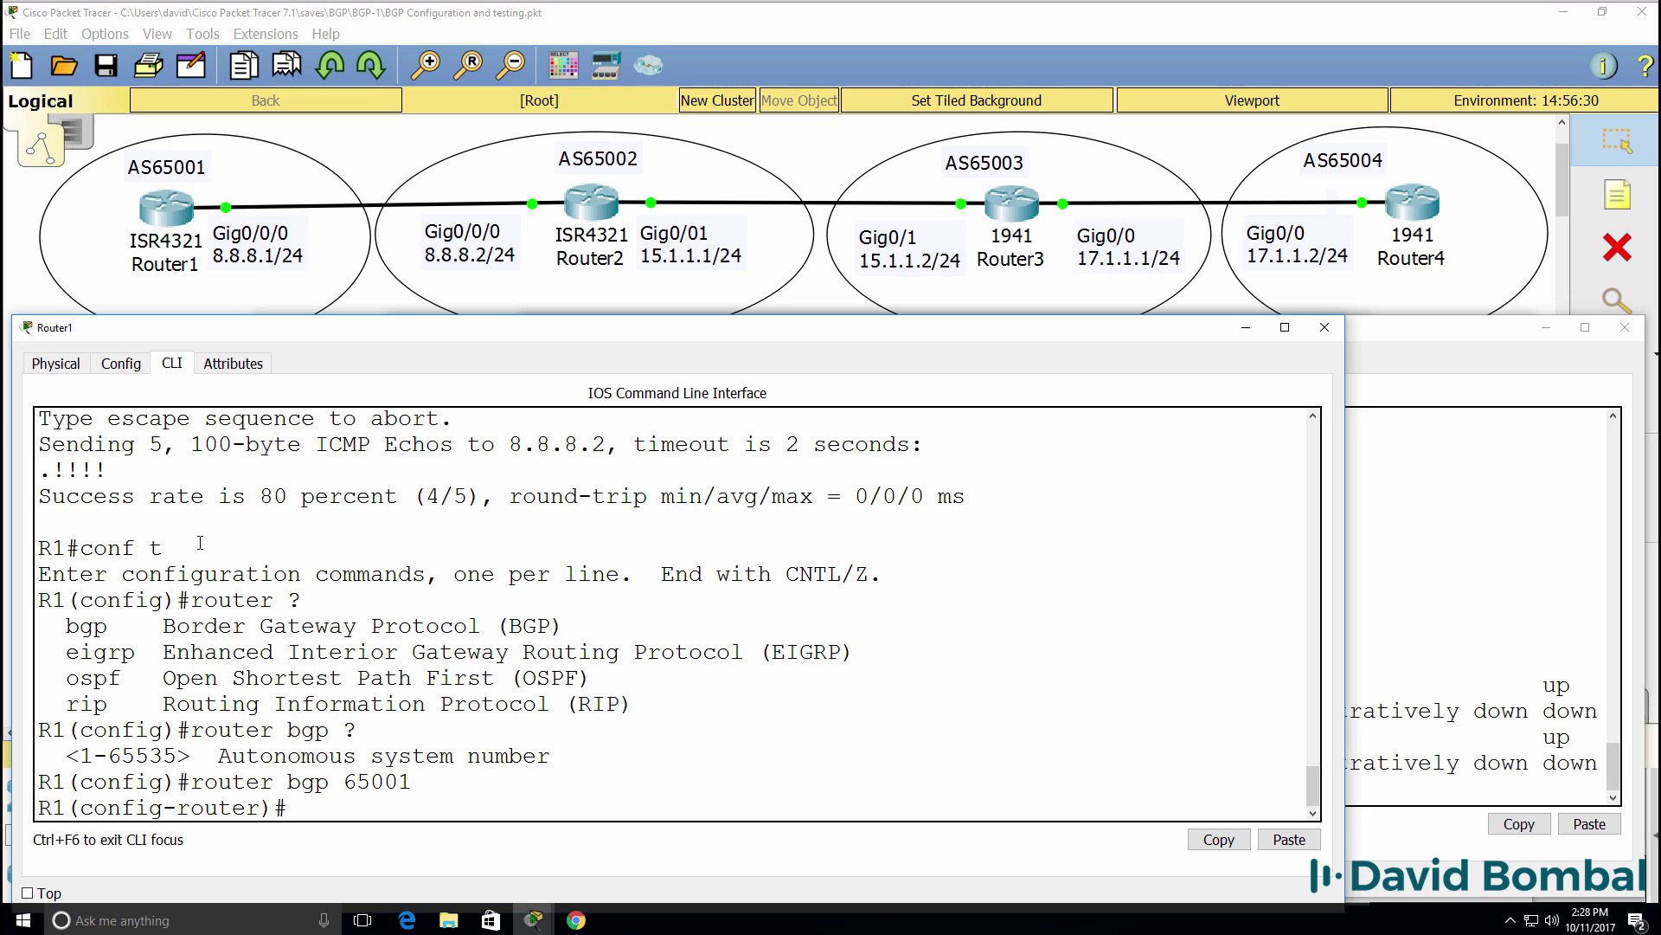
Step: Add neighbor 8.8.8.2 with remote-as 65002, using ? and Tab for help
{"action": "type", "text": "nei"}
{"action": "key", "text": "Tab"}
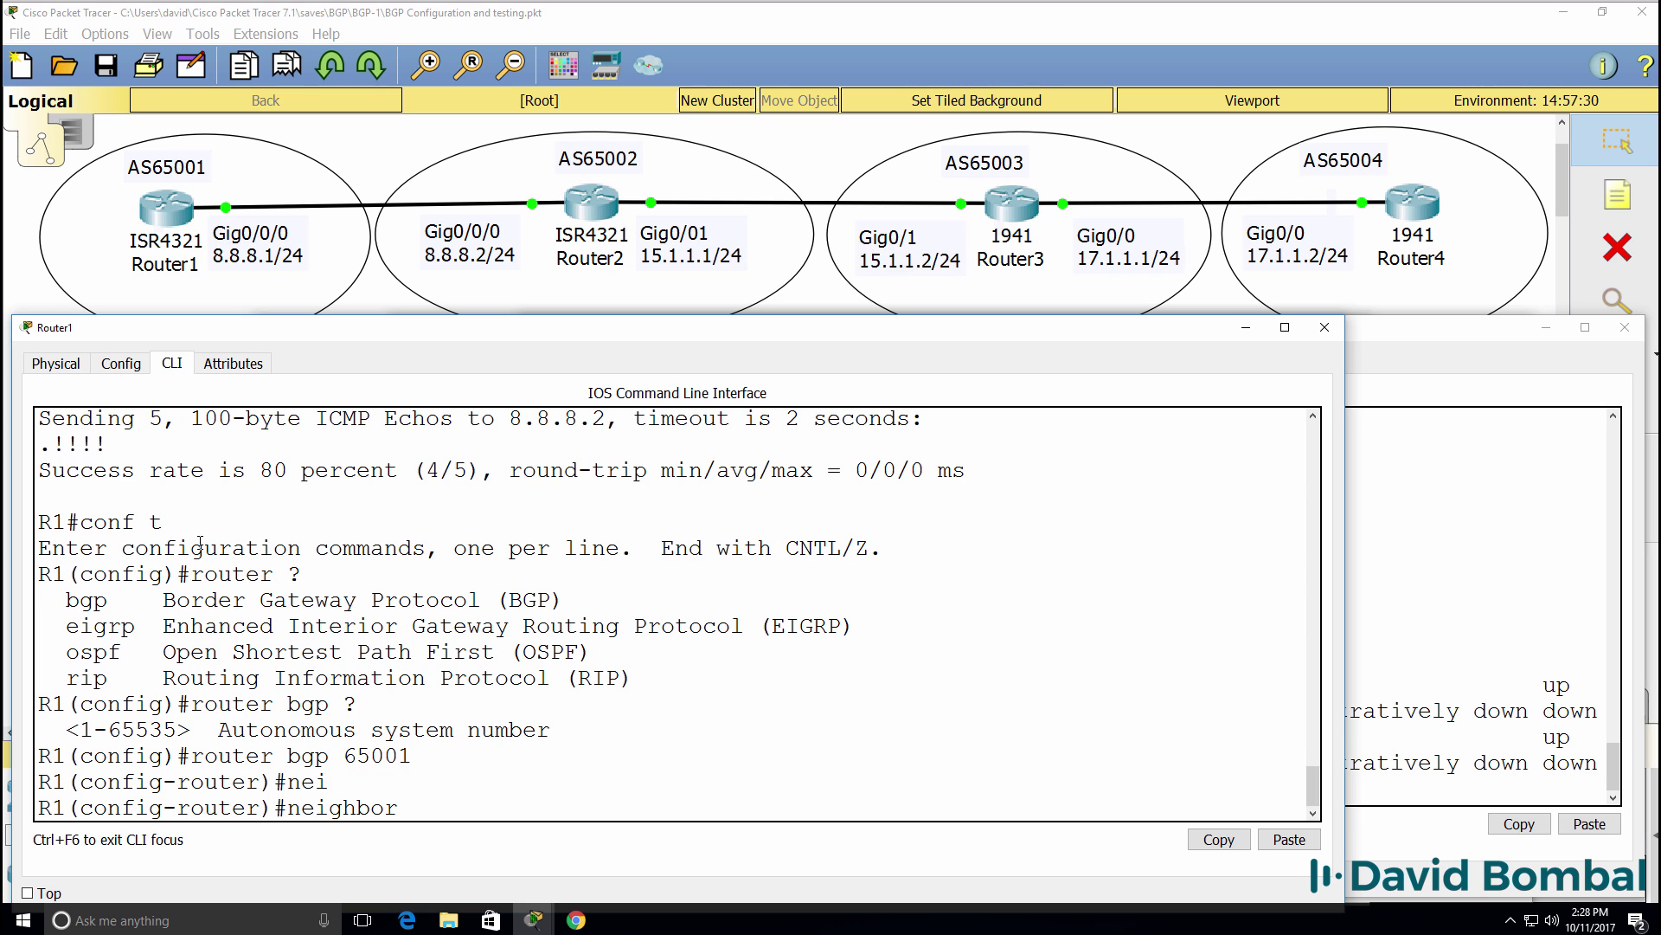
{"action": "type", "text": "?"}
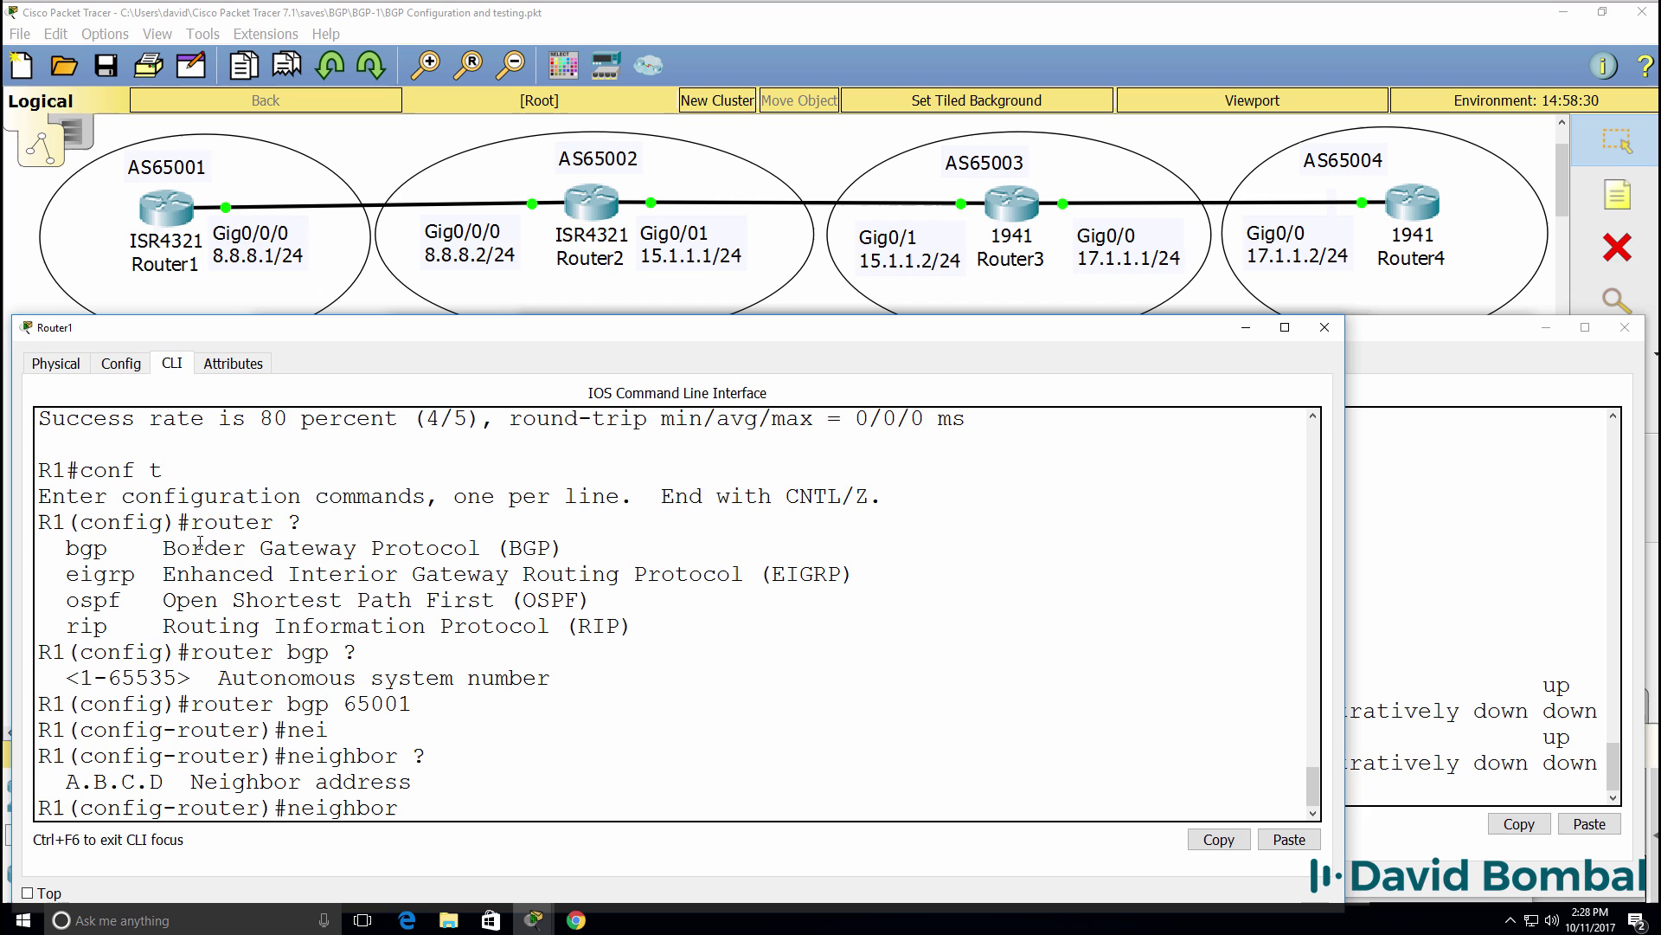
{"action": "type", "text": "8.8.8.2 ?"}
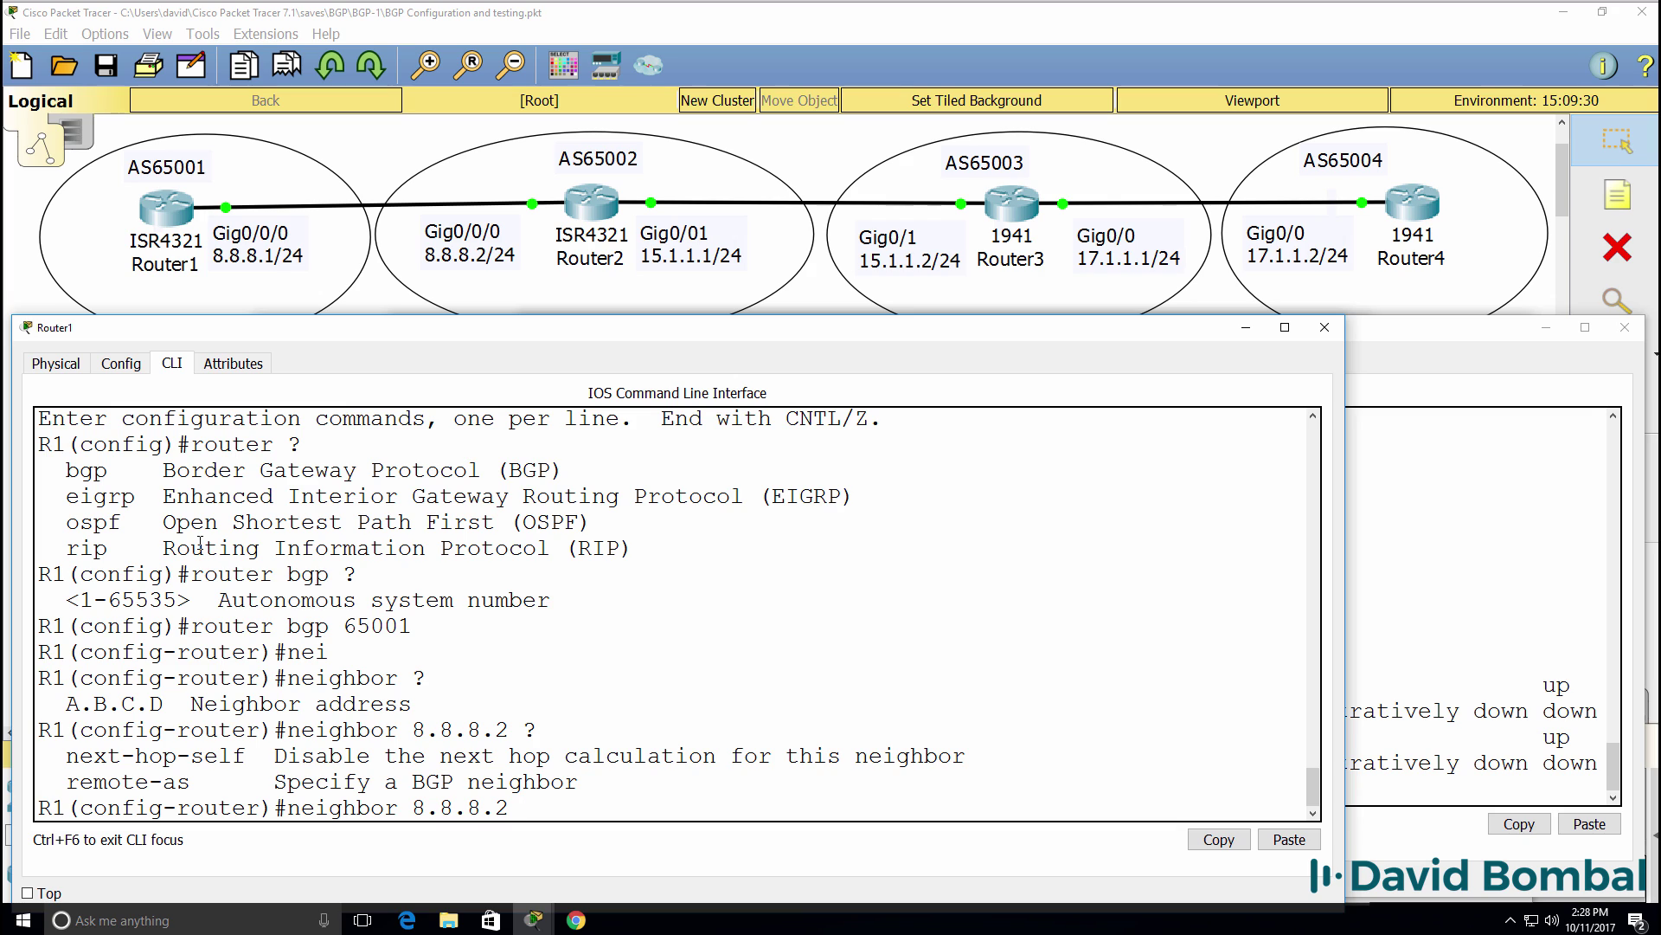
{"action": "type", "text": "r"}
{"action": "type", "text": "emo"}
{"action": "key", "text": "Tab"}
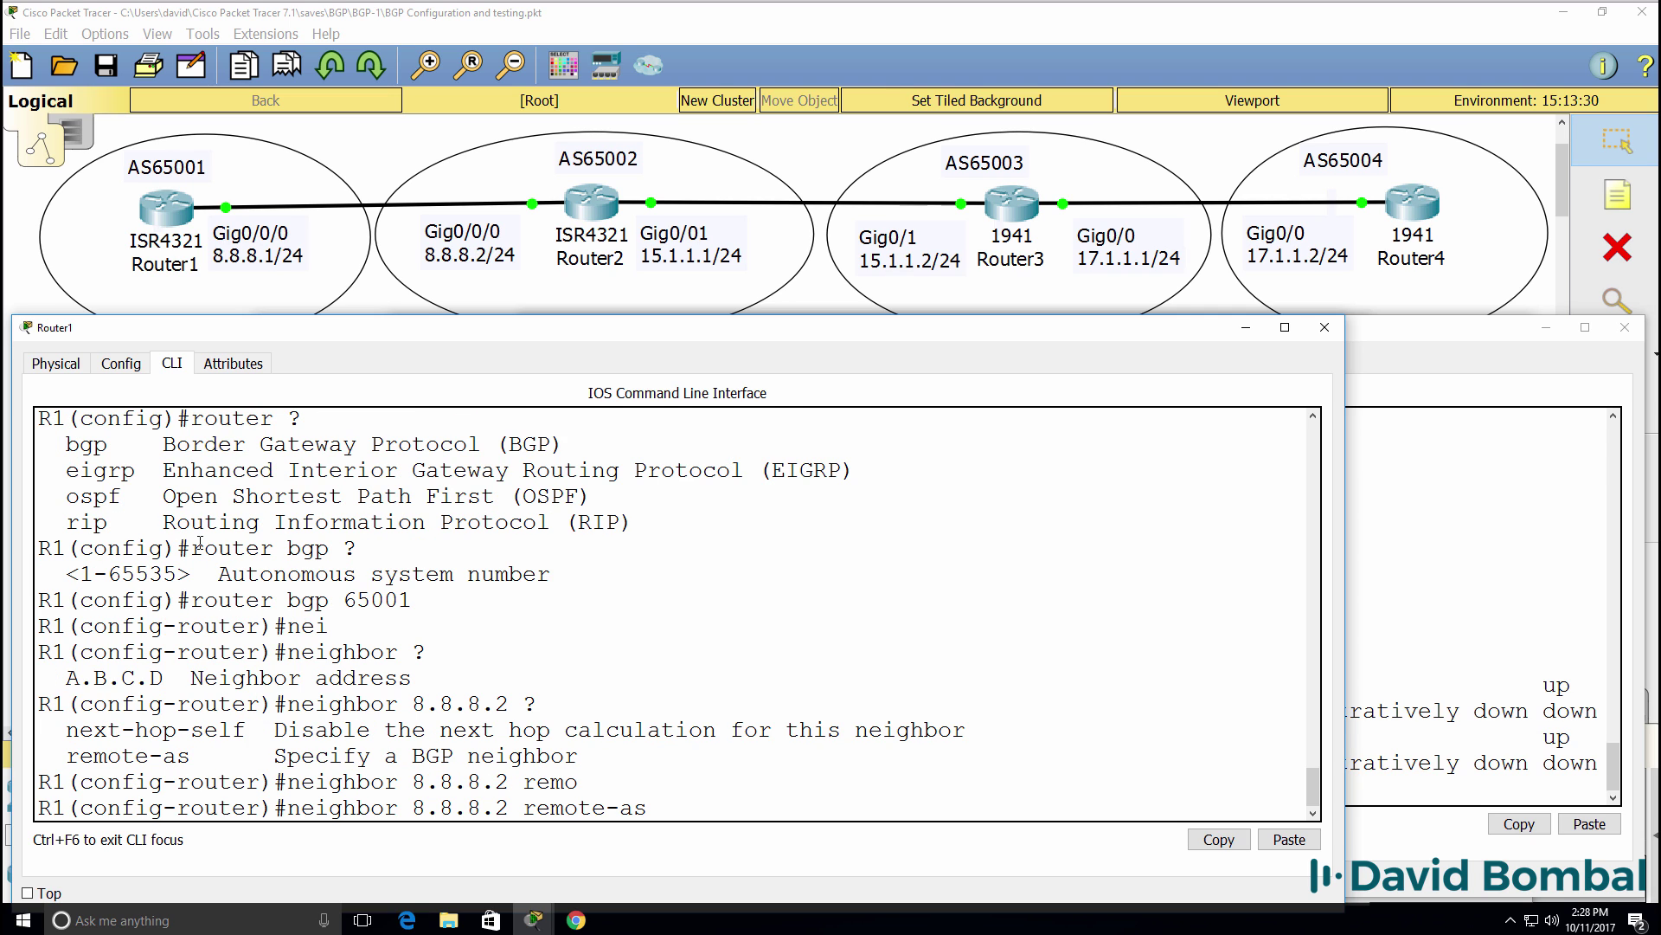
{"action": "type", "text": "?"}
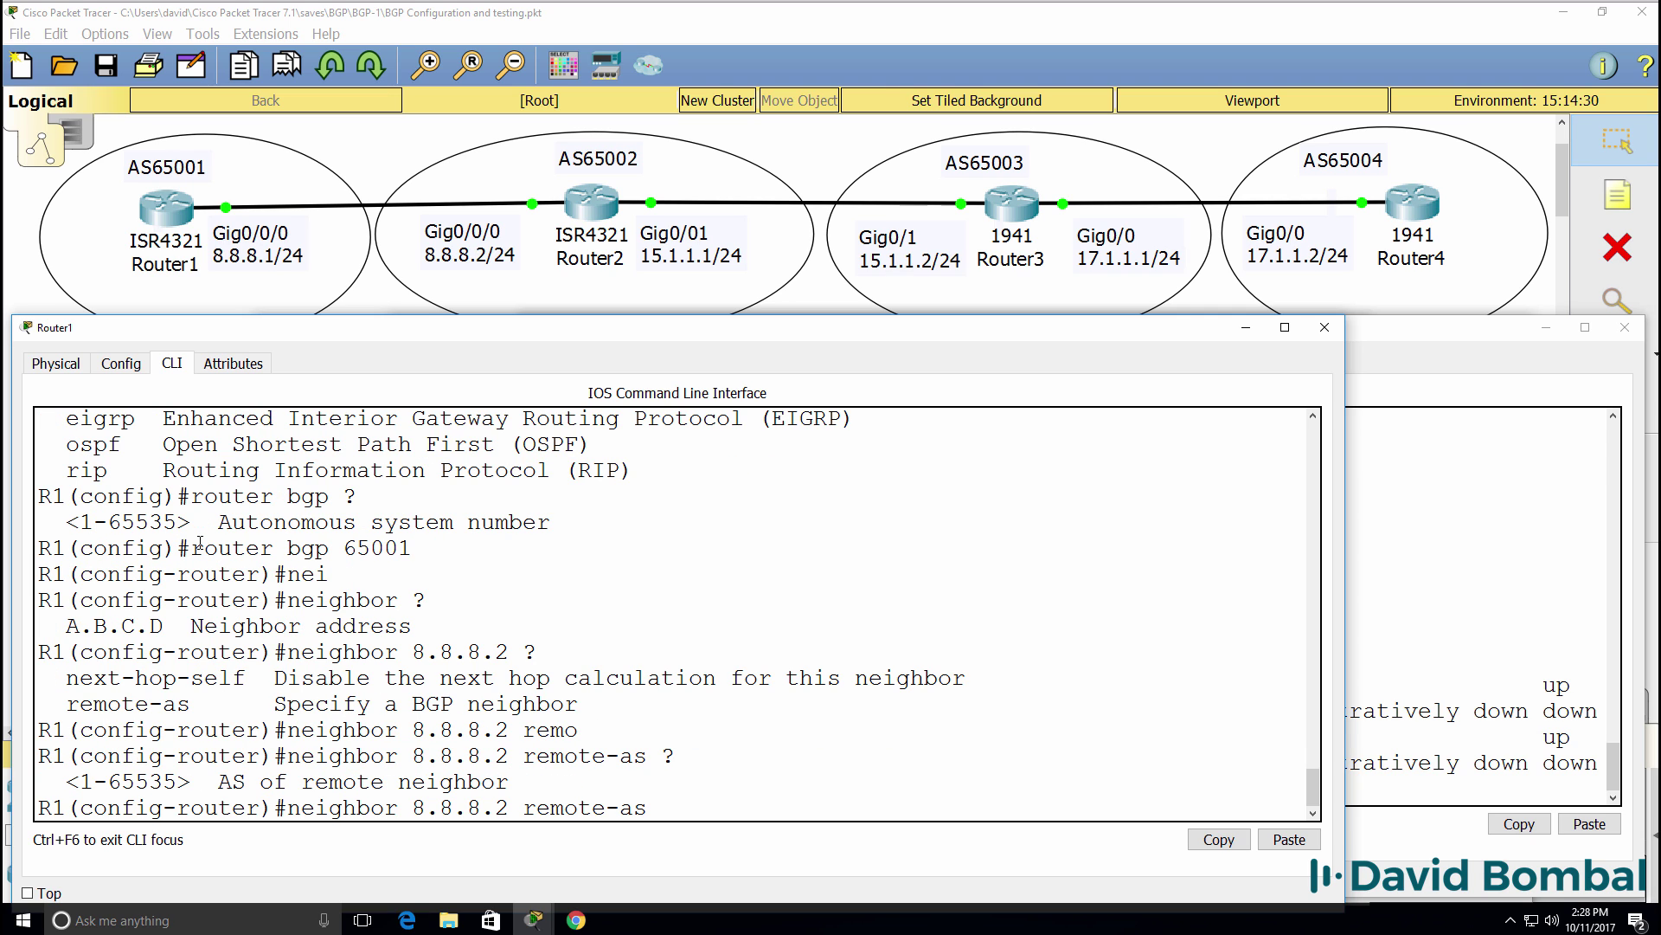
{"action": "type", "text": "65002"}
{"action": "key", "text": "Return"}
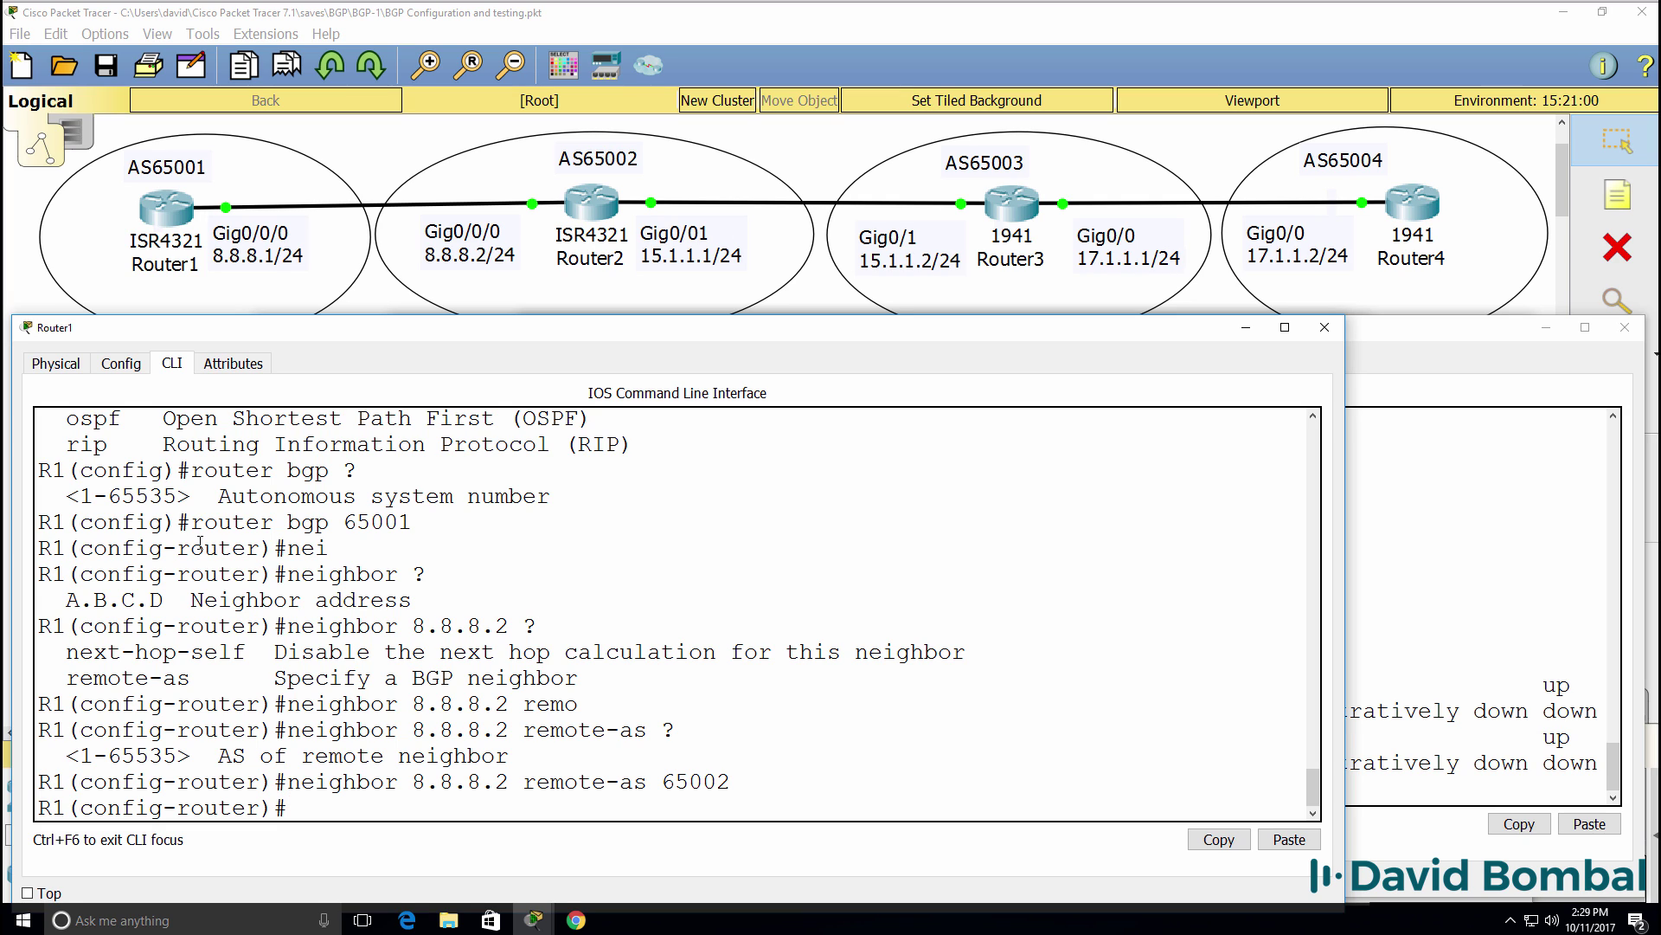
Step: Advertise network 1.1.1.1 mask 255.255.255.255 in BGP 65001
{"action": "type", "text": "netwo"}
{"action": "key", "text": "Tab"}
{"action": "type", "text": "?1"}
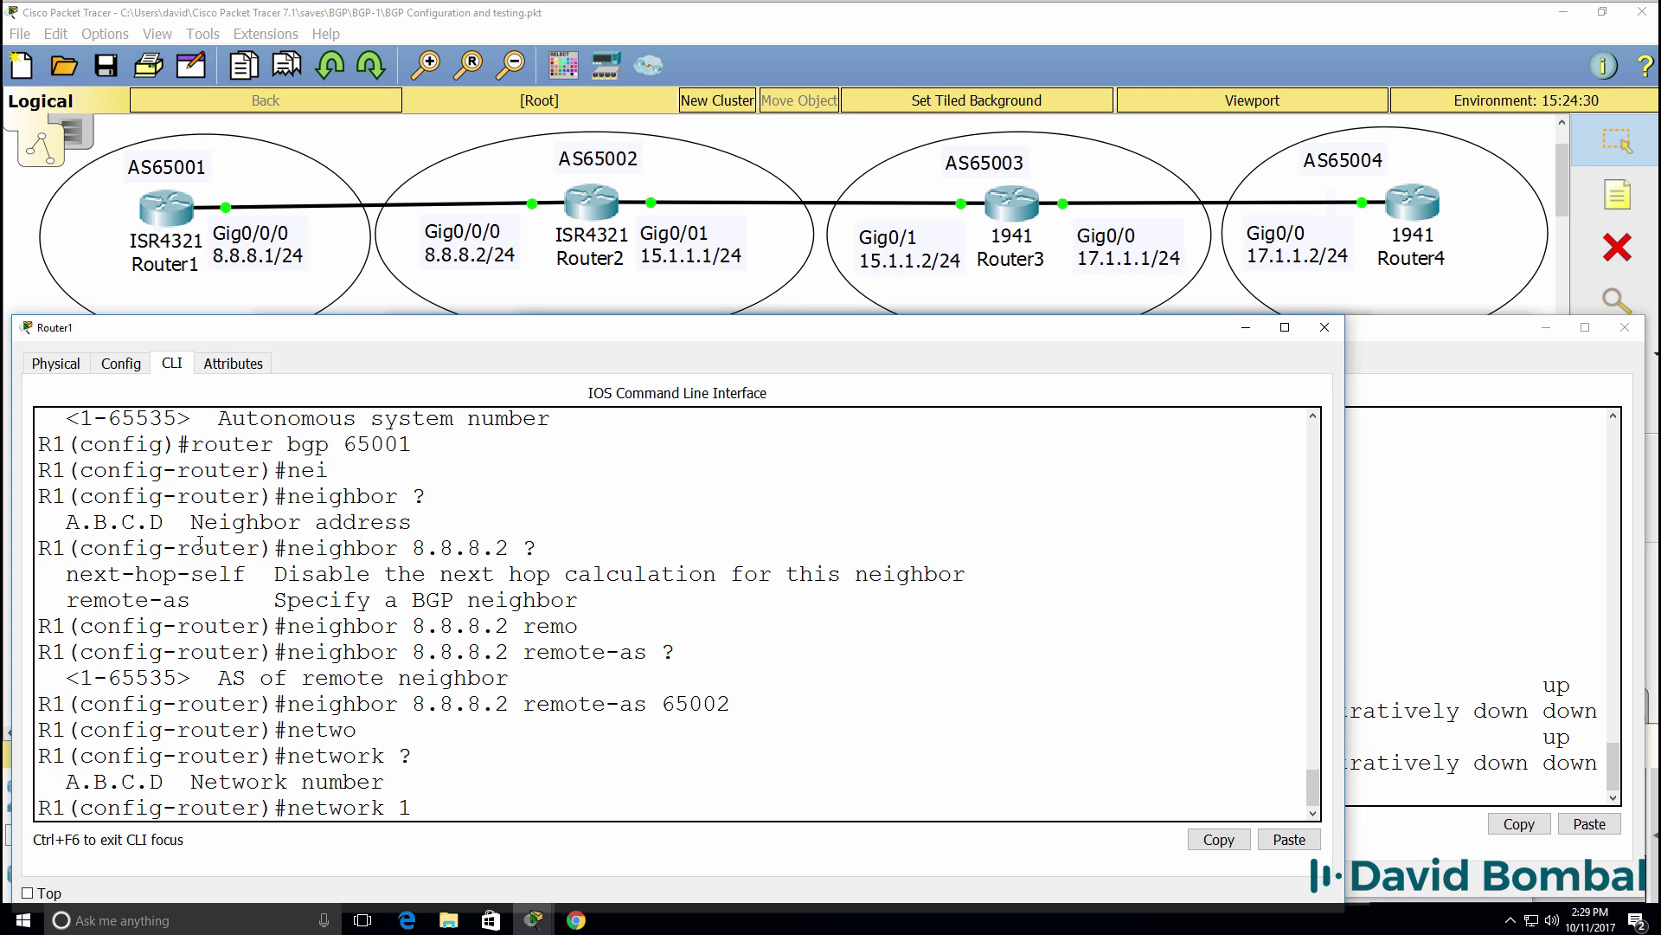
{"action": "type", "text": ".1.1.1 ?"}
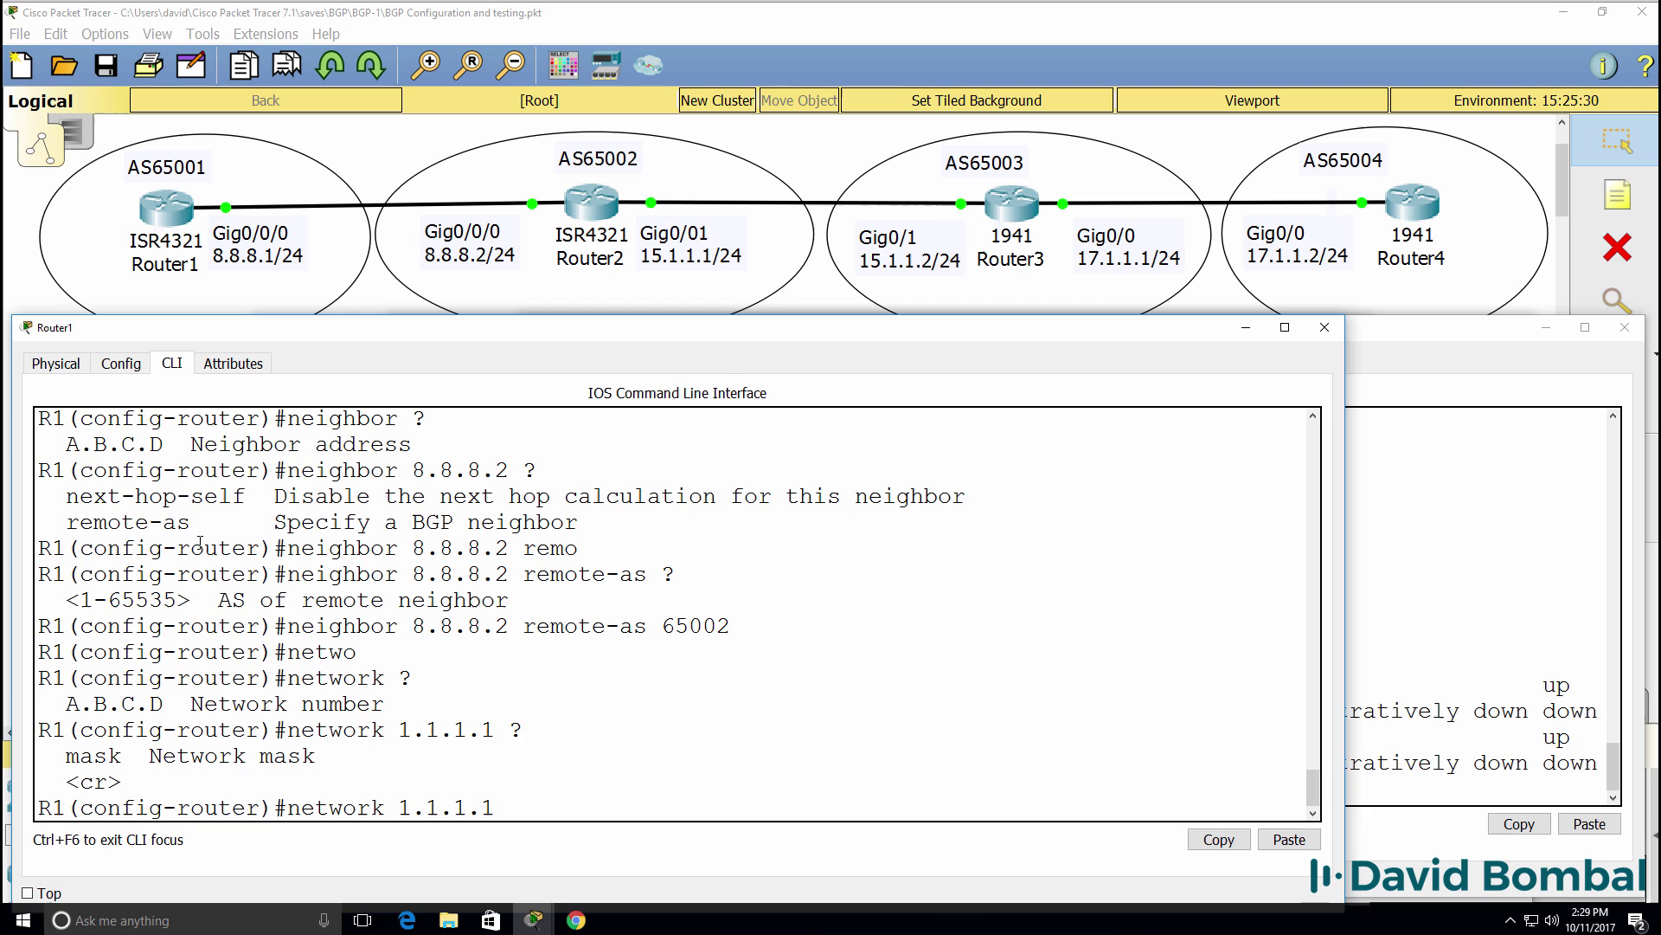
{"action": "type", "text": "mask ?"}
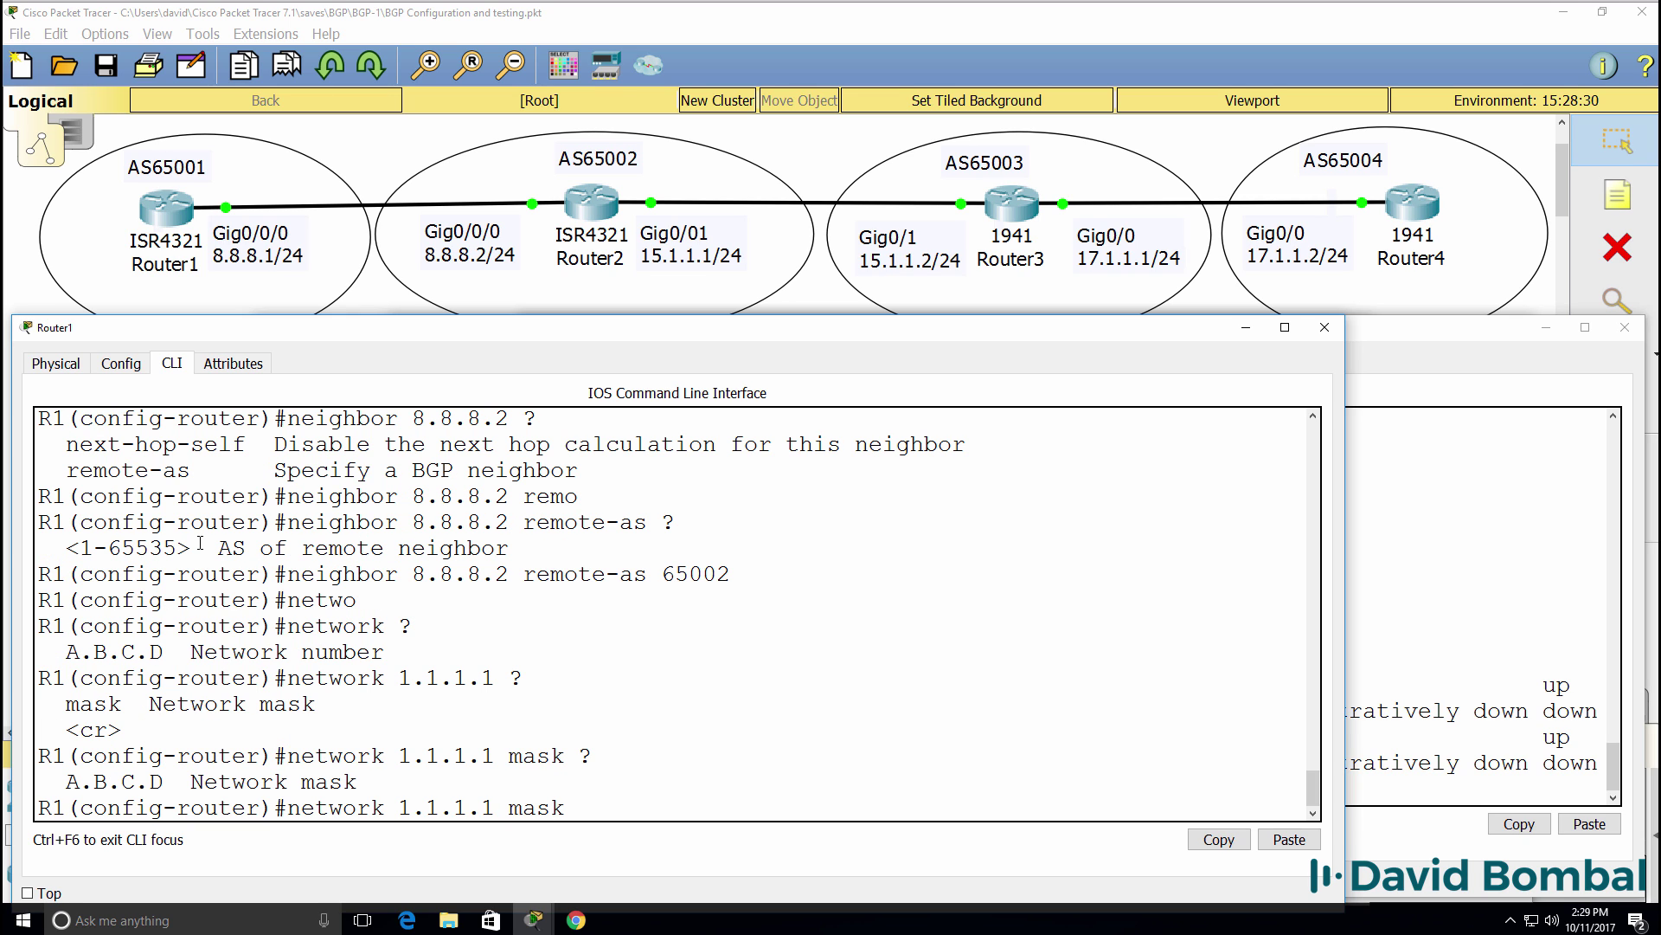
{"action": "type", "text": "255.255.255.255"}
{"action": "key", "text": "Return"}
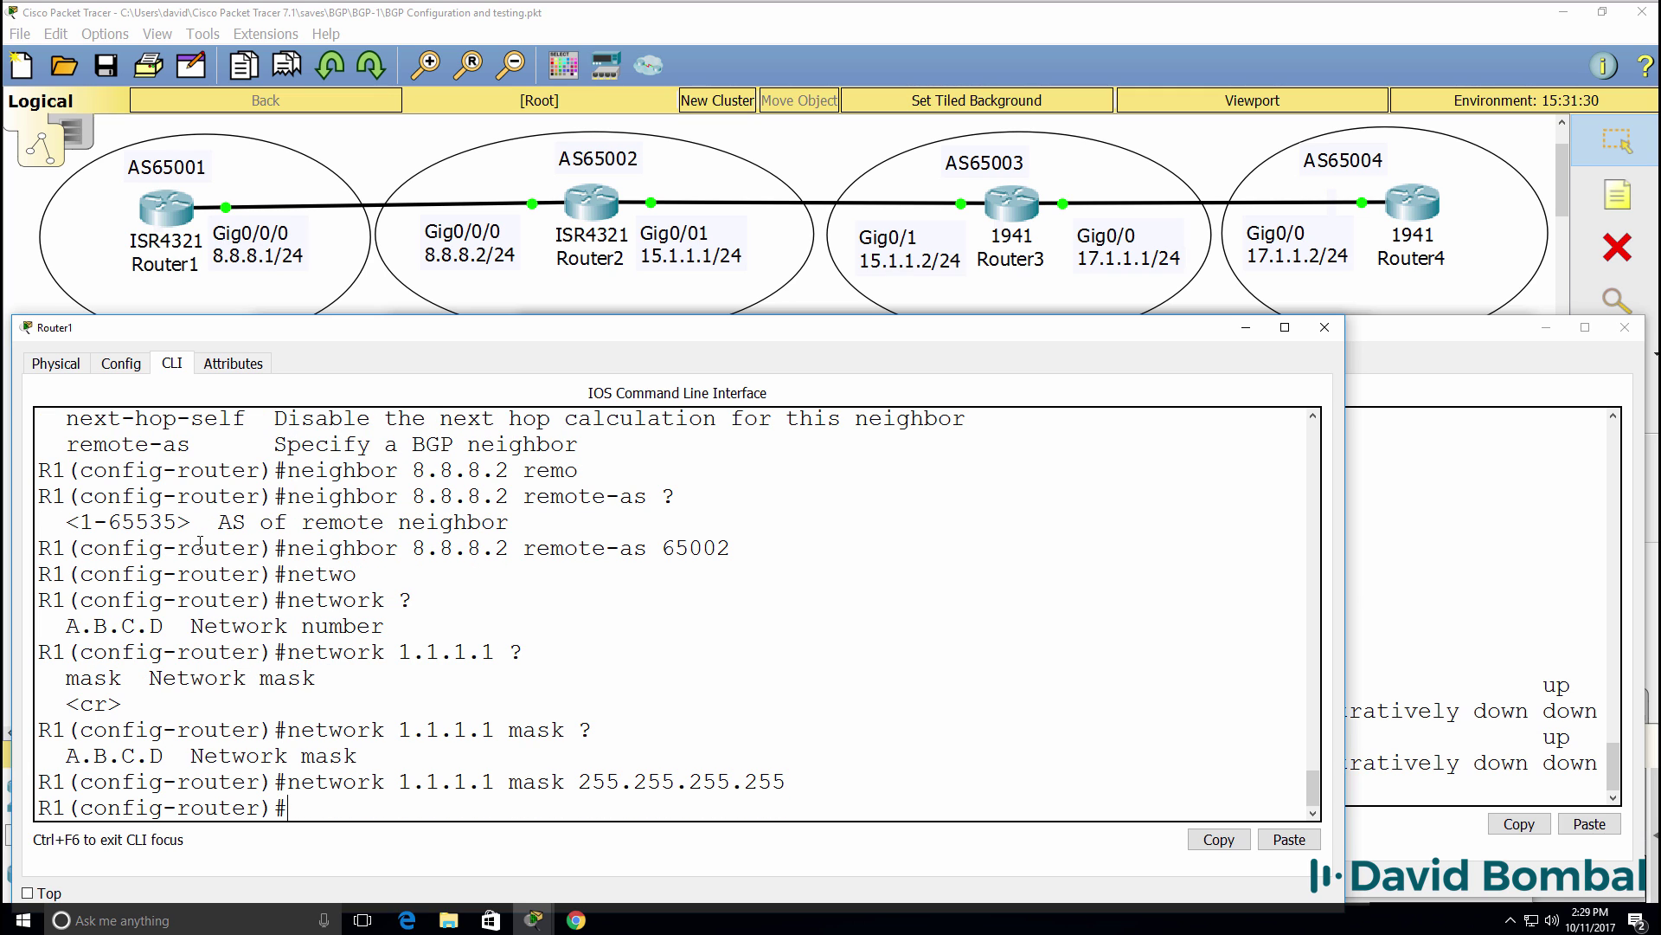
Step: Exit configuration mode with end and display the routing table with sh ip route
{"action": "type", "text": "end"}
{"action": "key", "text": "Return"}
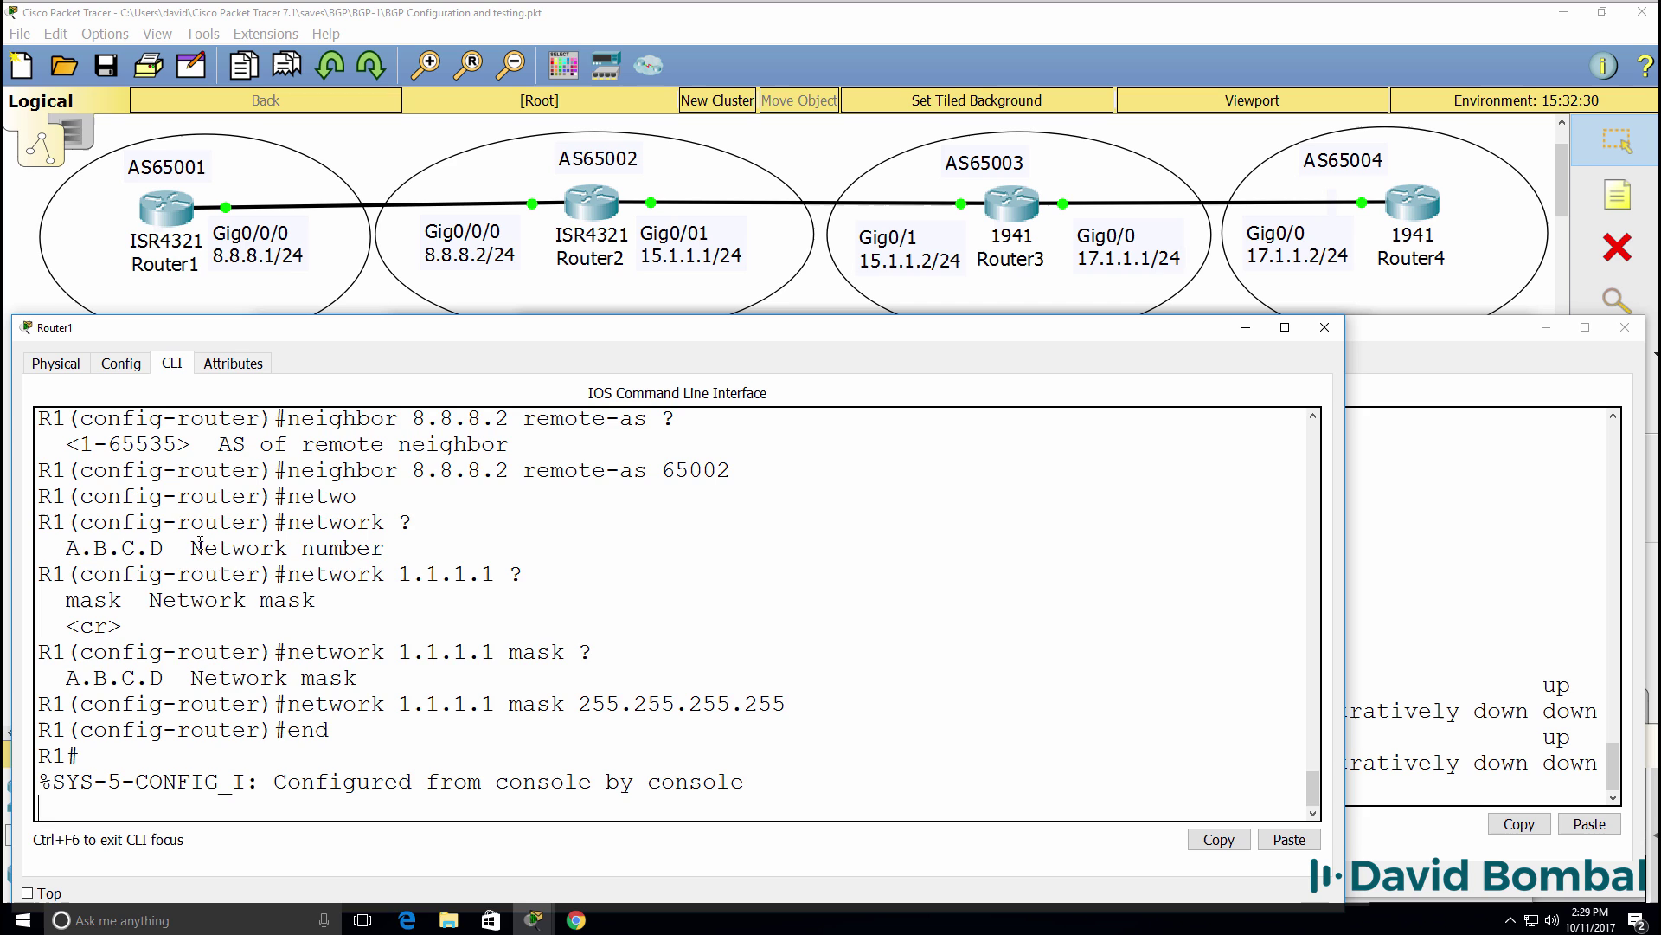
{"action": "key", "text": "Return"}
{"action": "type", "text": "sh ip route"}
{"action": "key", "text": "Return"}
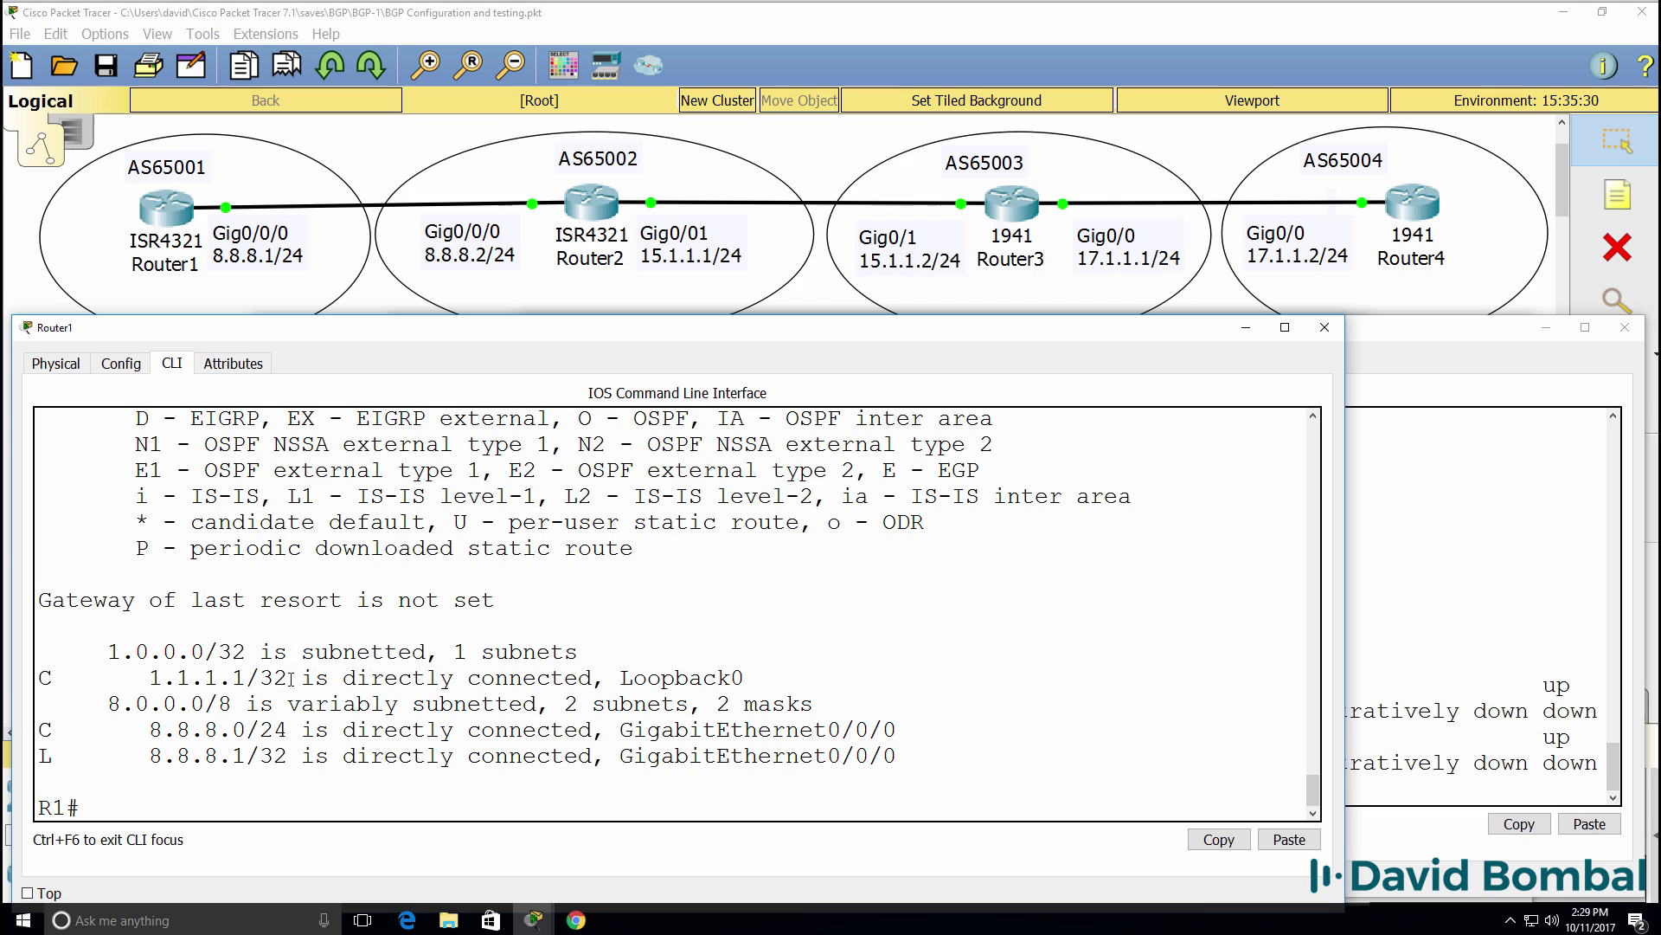
Step: Confirm 1.1.1.1/32 is connected on Loopback0 and check its lines in sh run
{"action": "left_click_drag", "start_coordinate": [288, 680], "coordinate": [33, 677]}
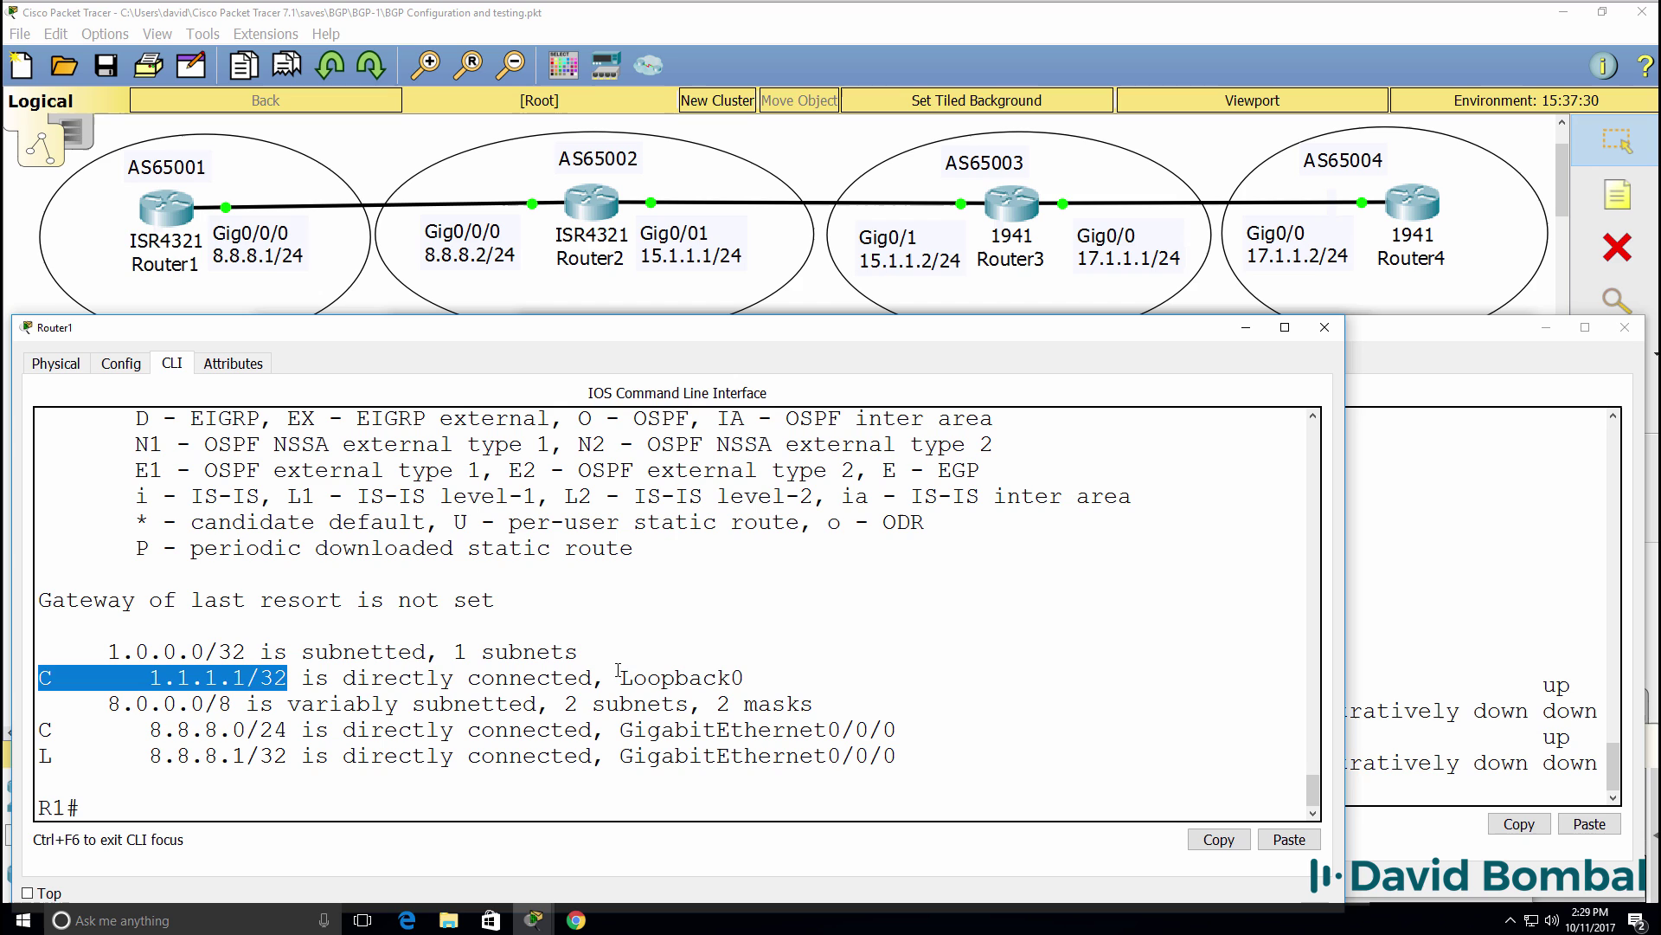
{"action": "left_click_drag", "start_coordinate": [619, 679], "coordinate": [754, 680]}
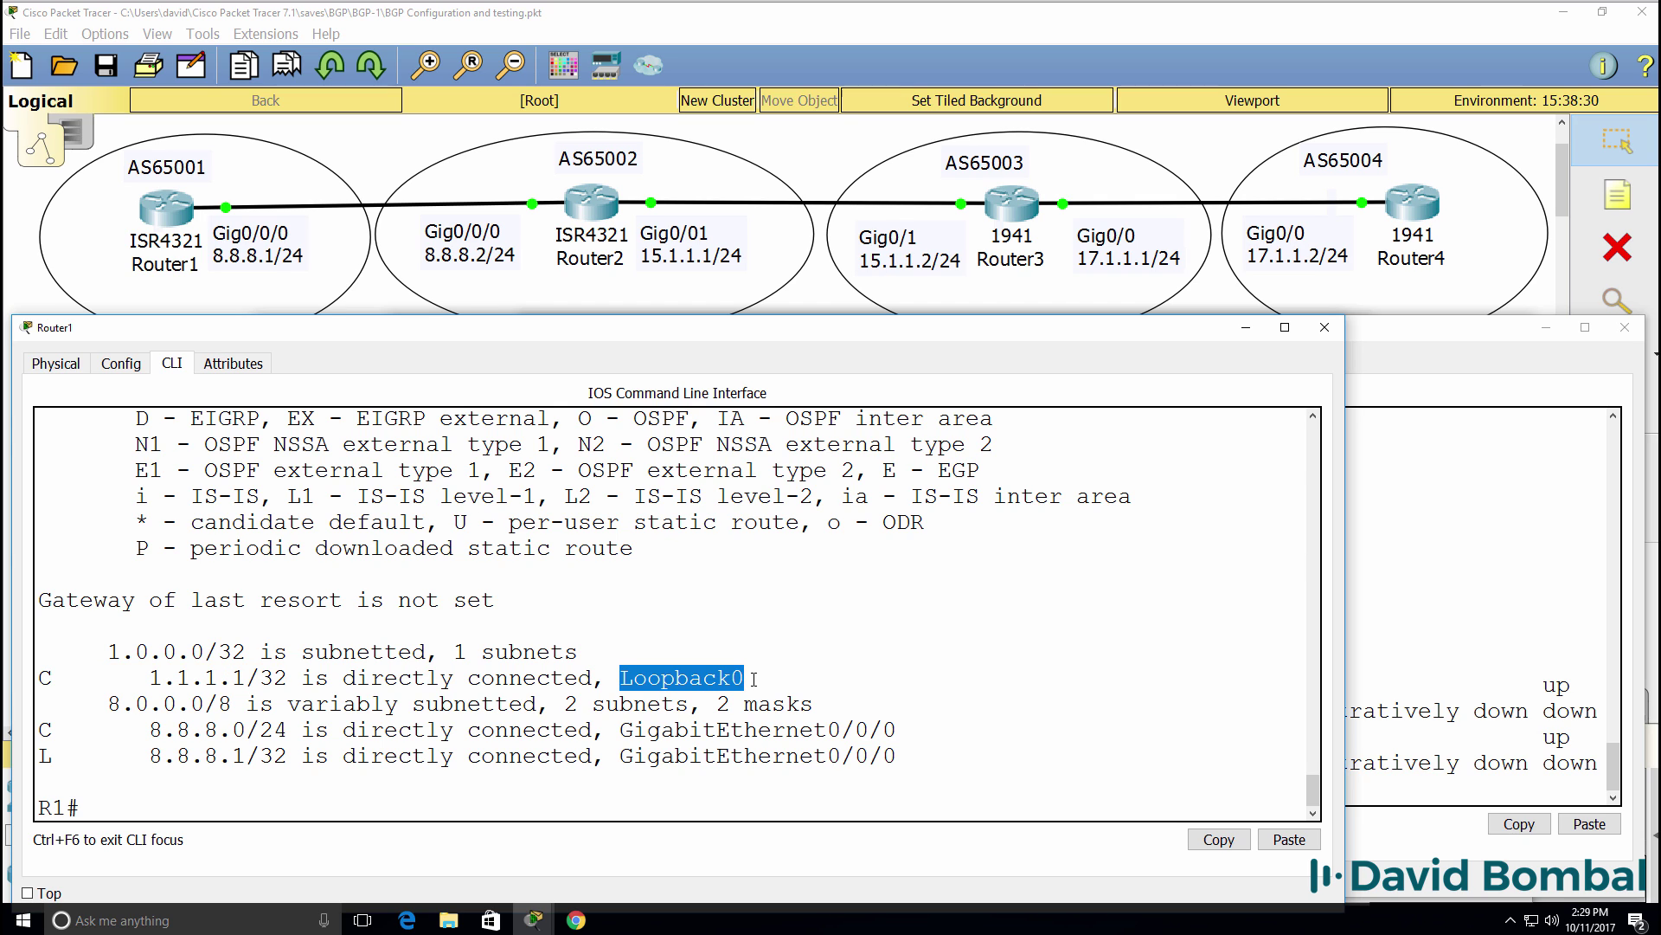
{"action": "type", "text": "sh run"}
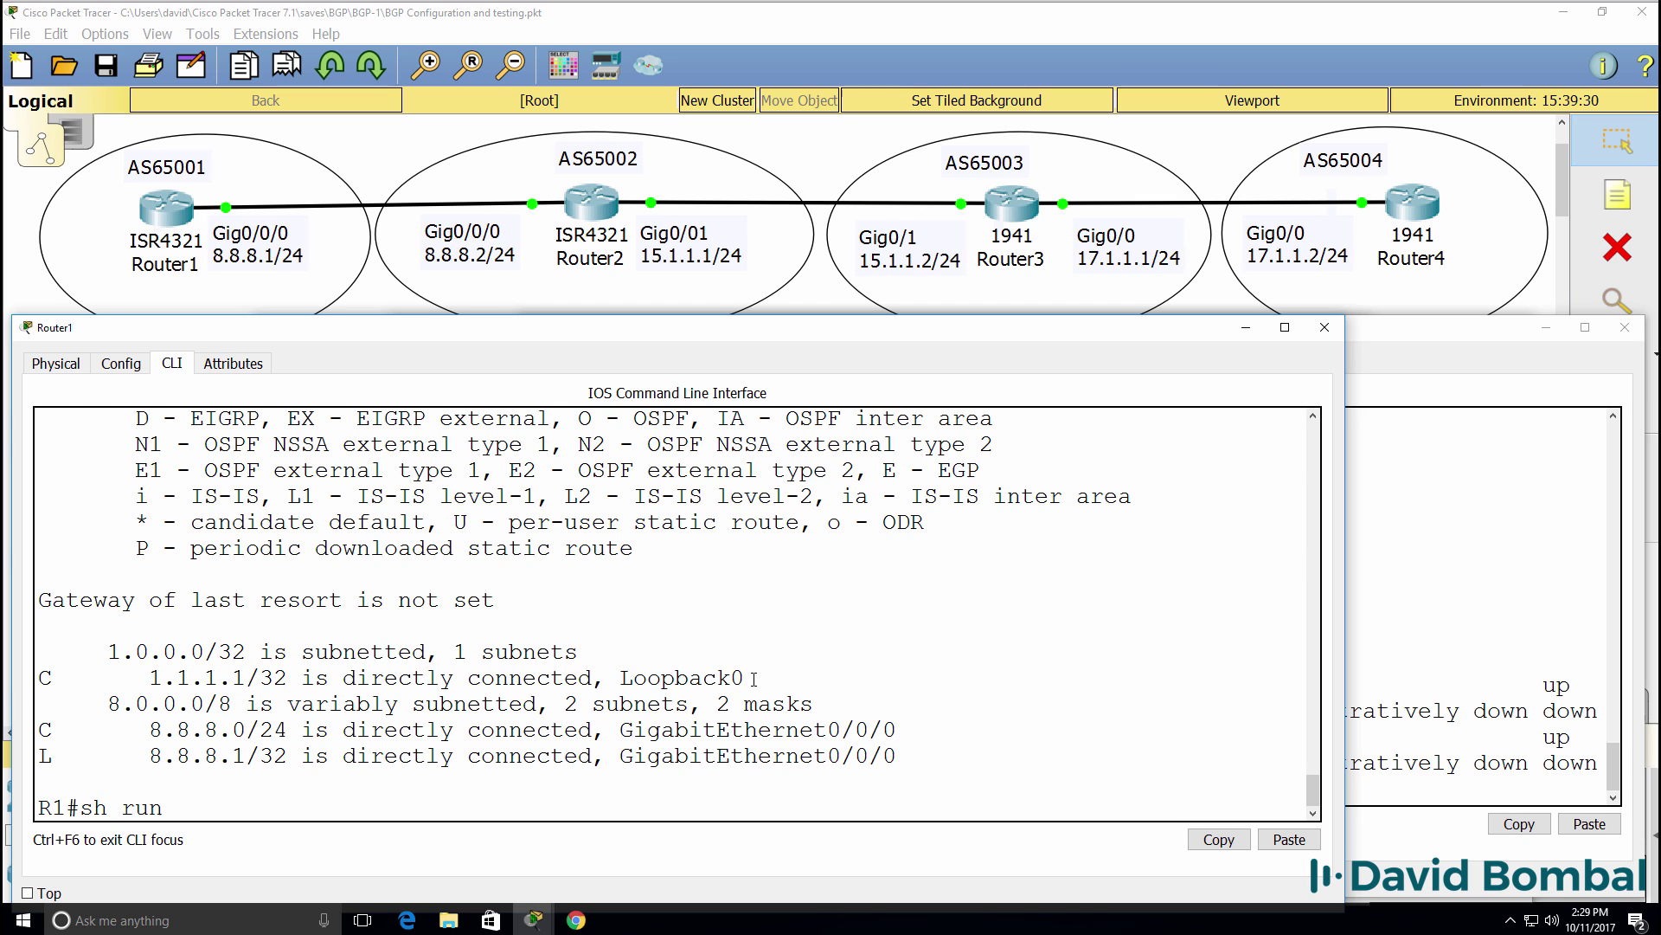
{"action": "key", "text": "Return"}
{"action": "key", "text": "space"}
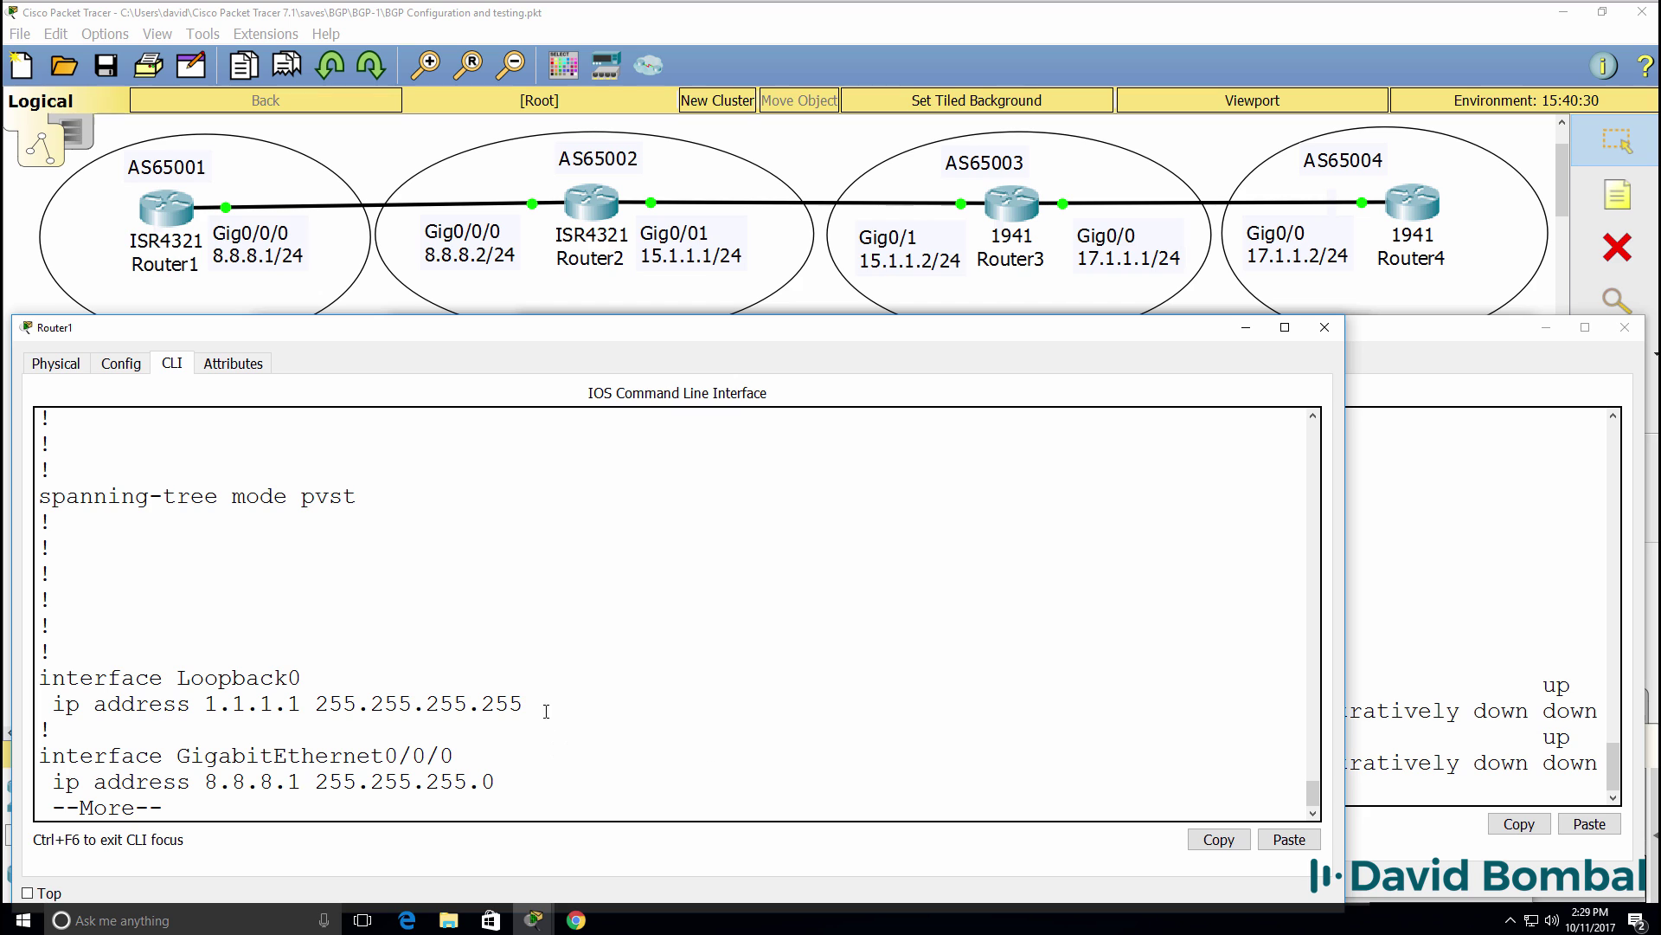
{"action": "left_click_drag", "start_coordinate": [521, 704], "coordinate": [31, 671]}
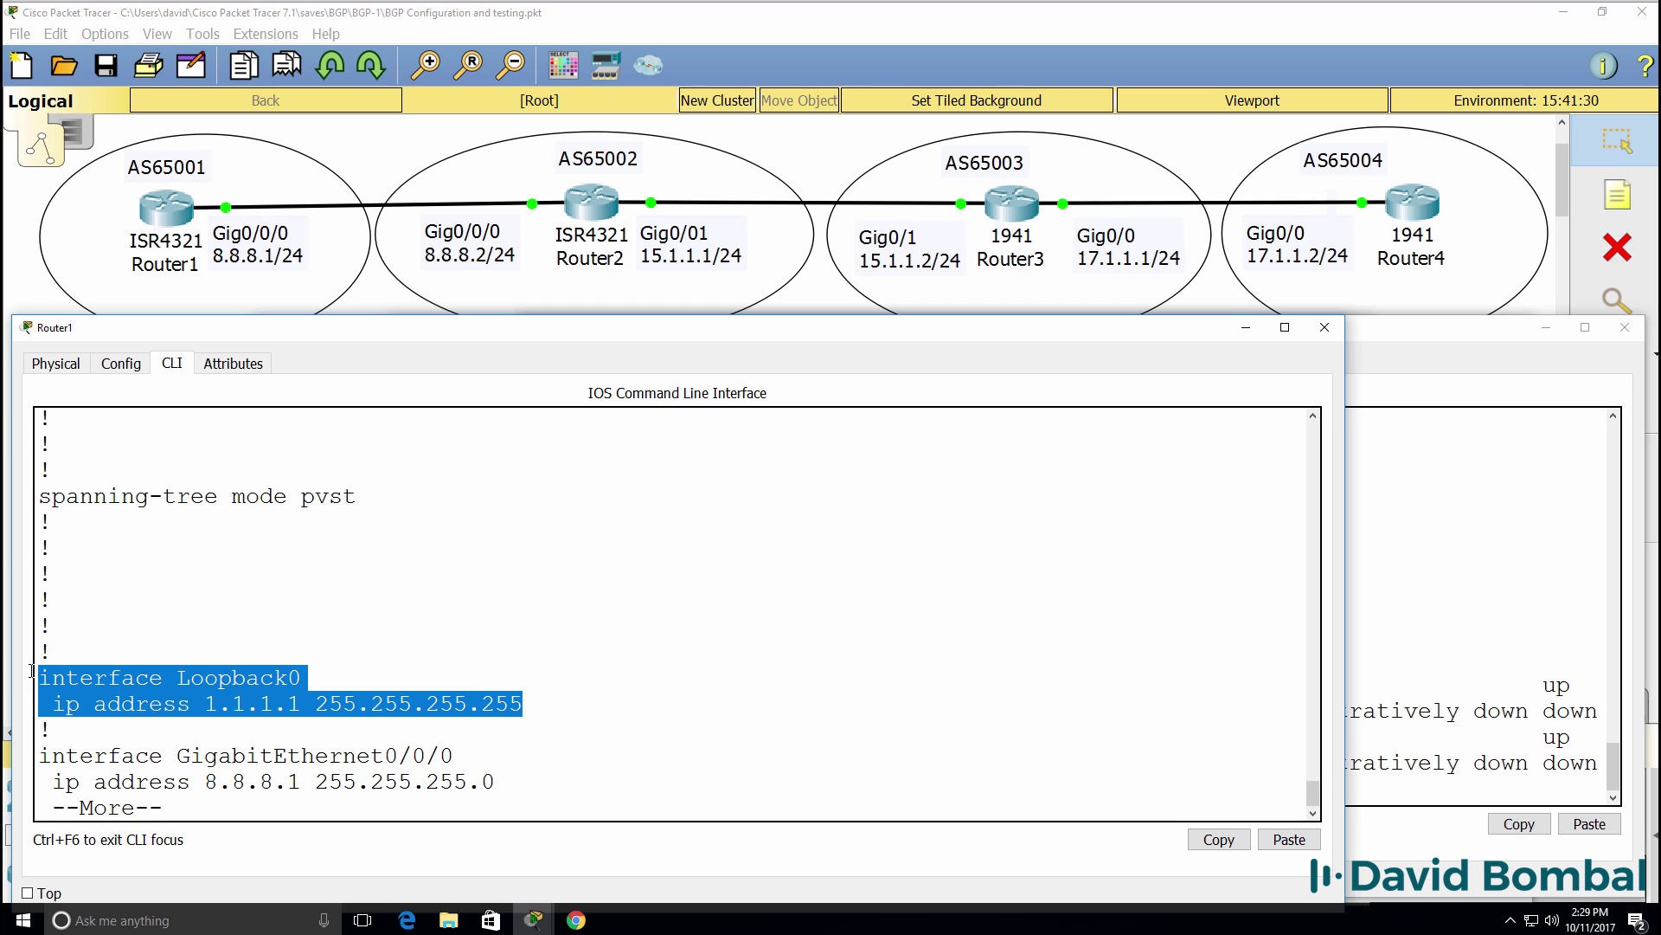
{"action": "key", "text": "ctrl+c"}
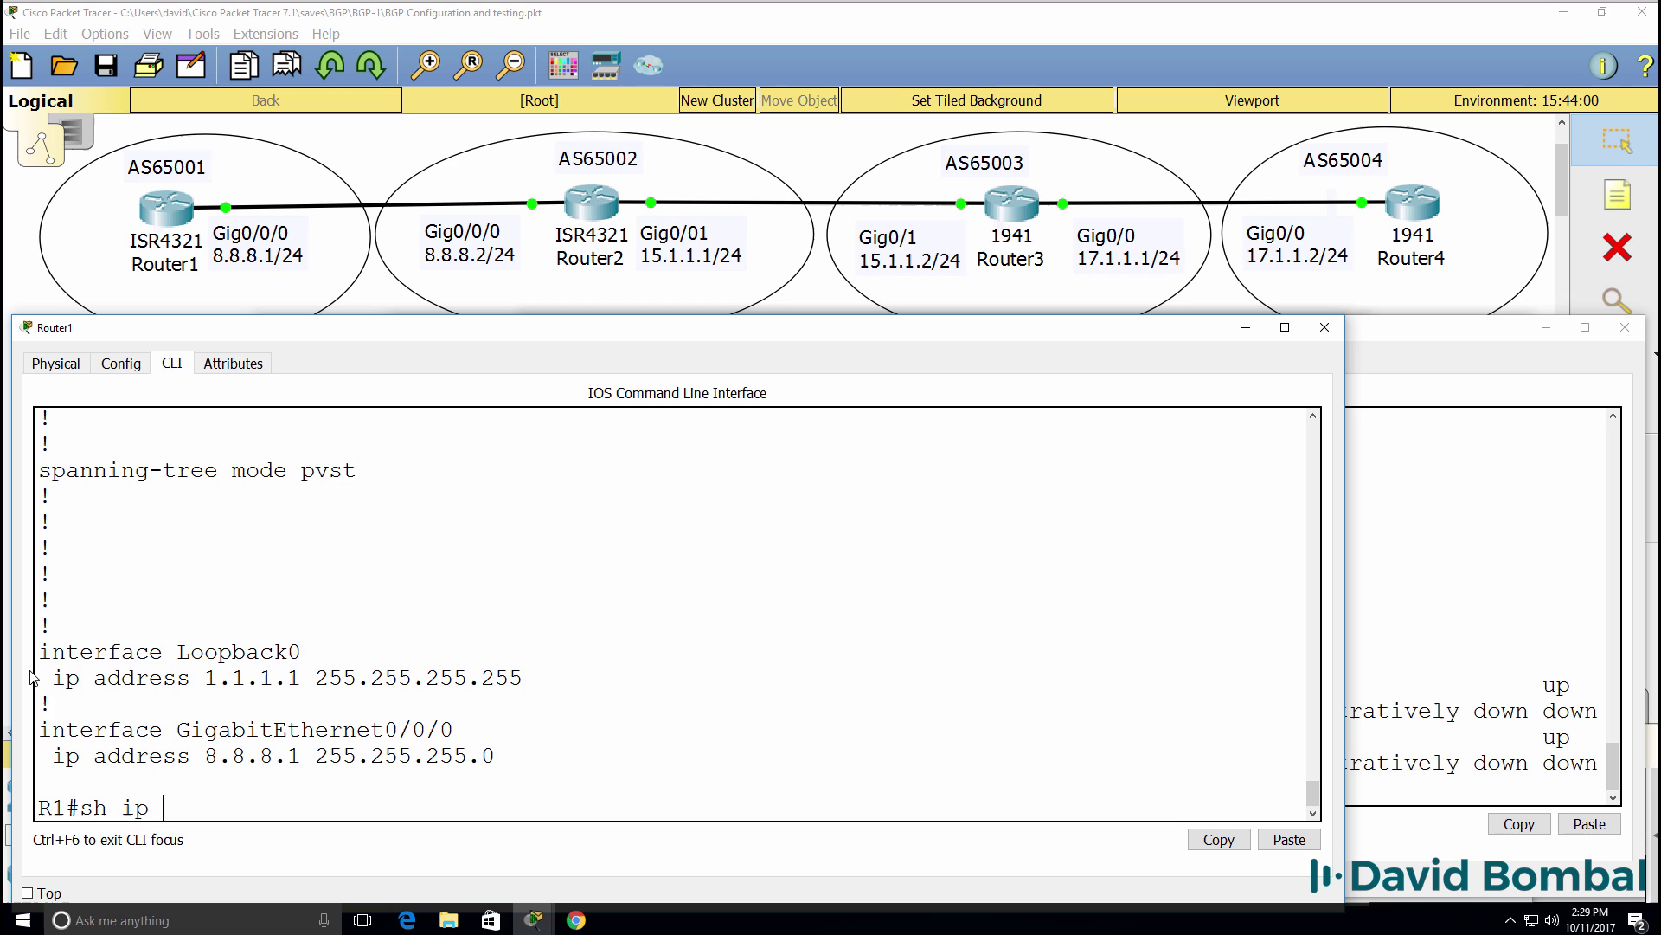
Step: Recheck the 1.1.1.1/32 route and find the network 1.1.1.1 statement in sh run
{"action": "type", "text": "route"}
{"action": "key", "text": "Return"}
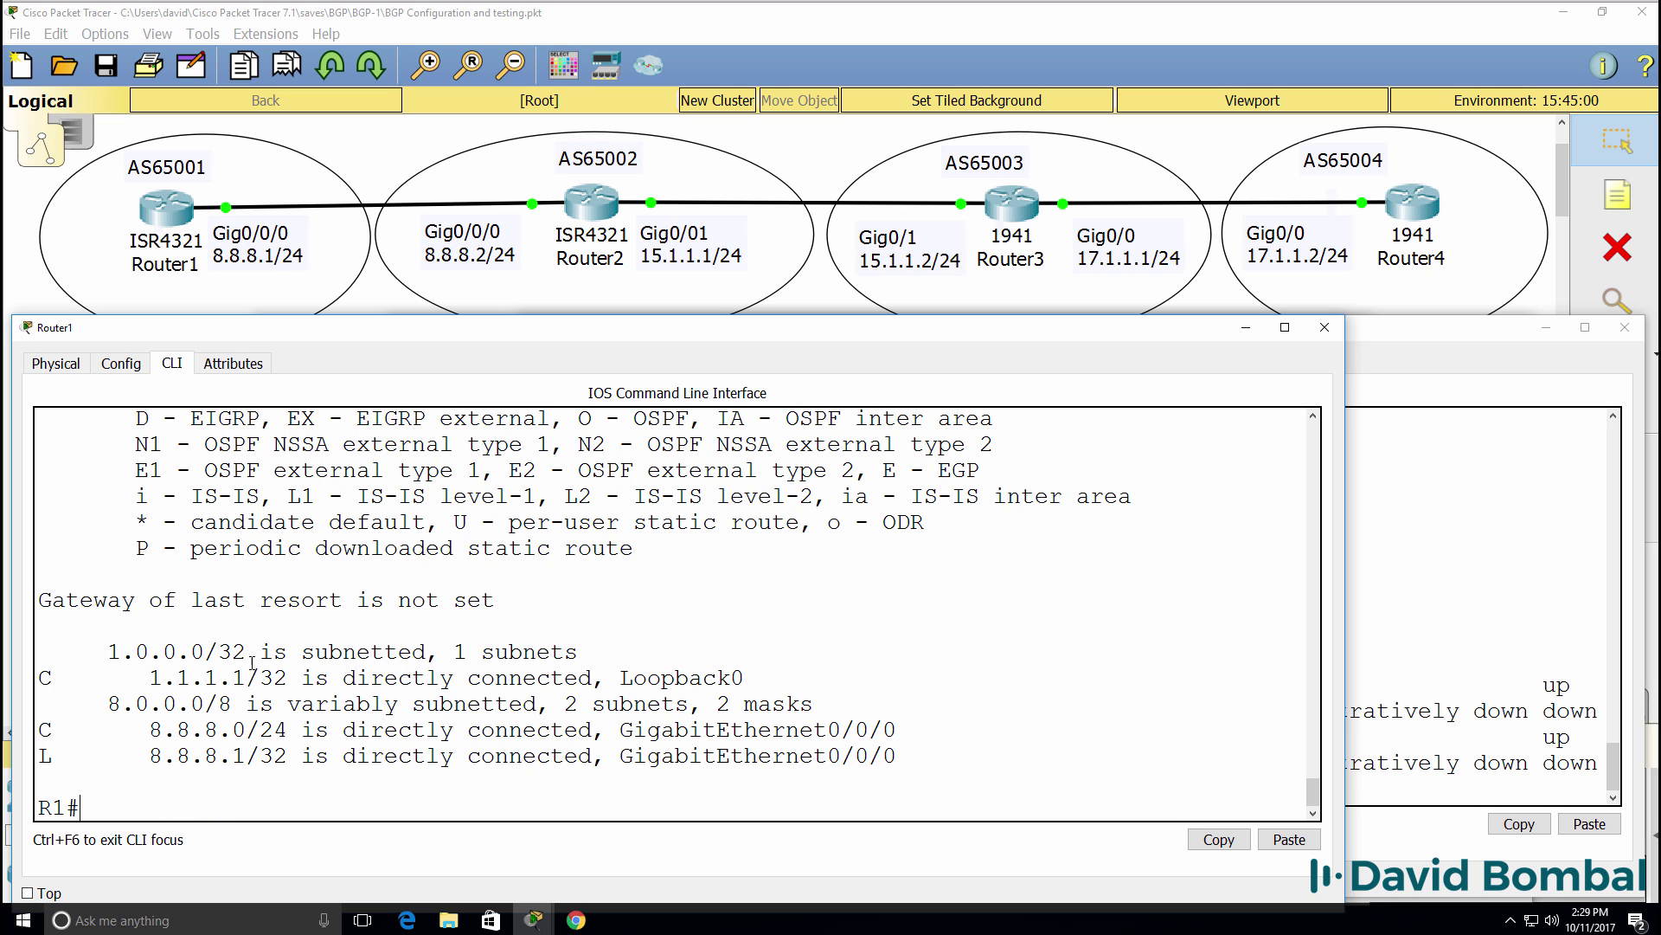
{"action": "left_click_drag", "start_coordinate": [298, 680], "coordinate": [111, 674]}
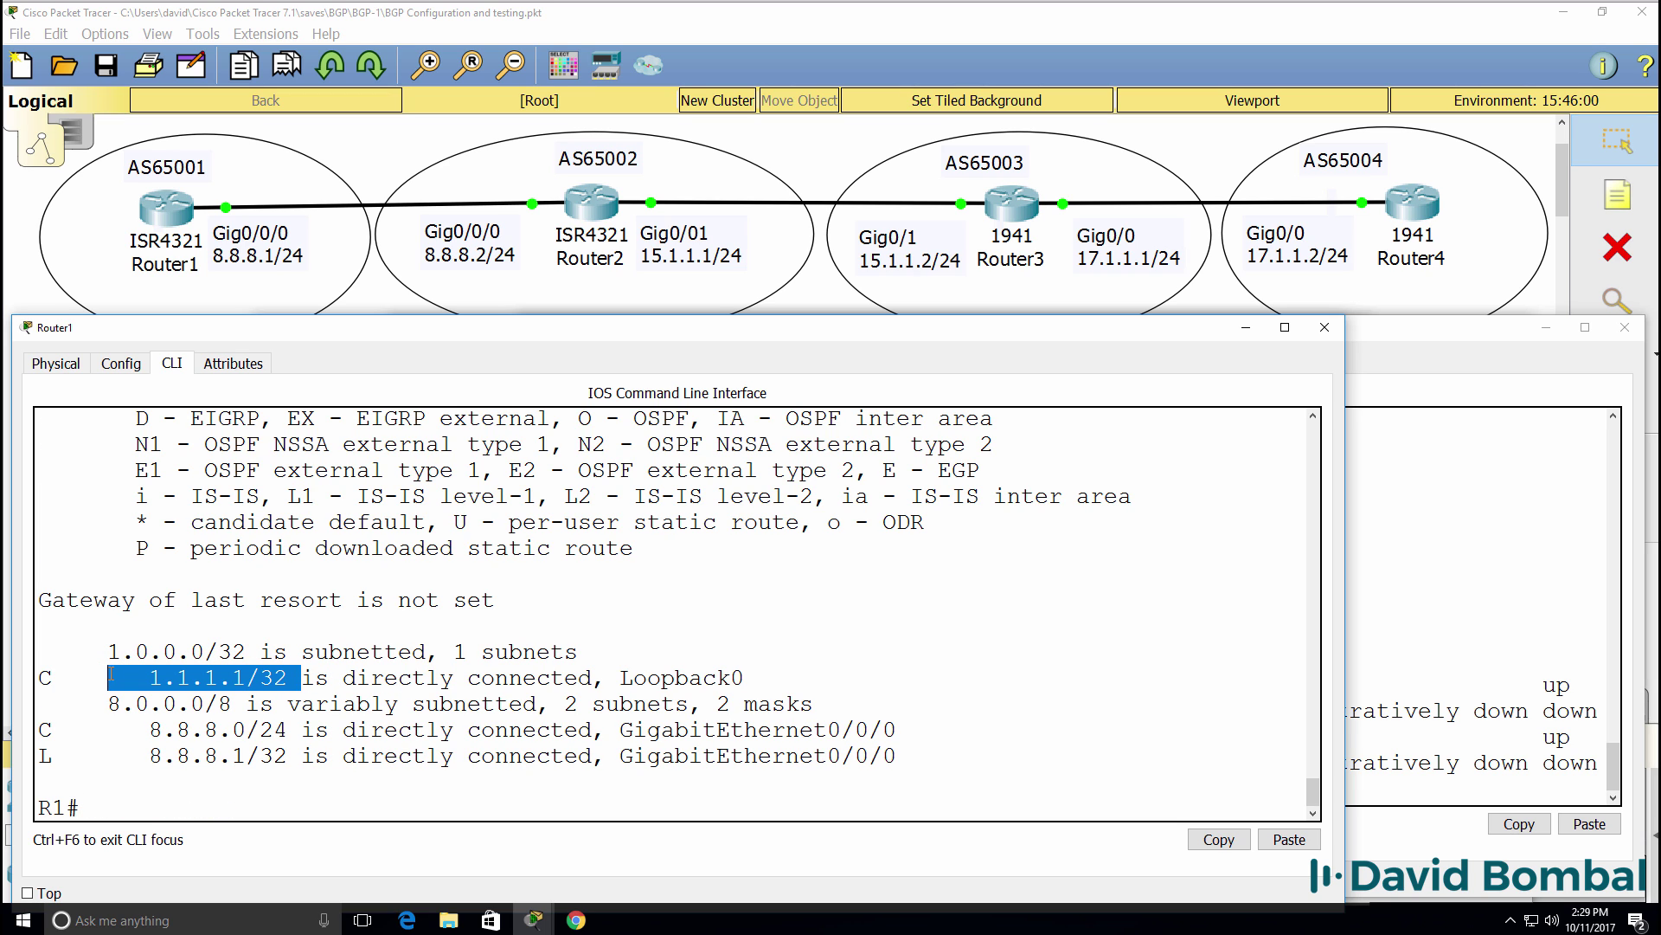
{"action": "type", "text": "sh run"}
{"action": "key", "text": "Return"}
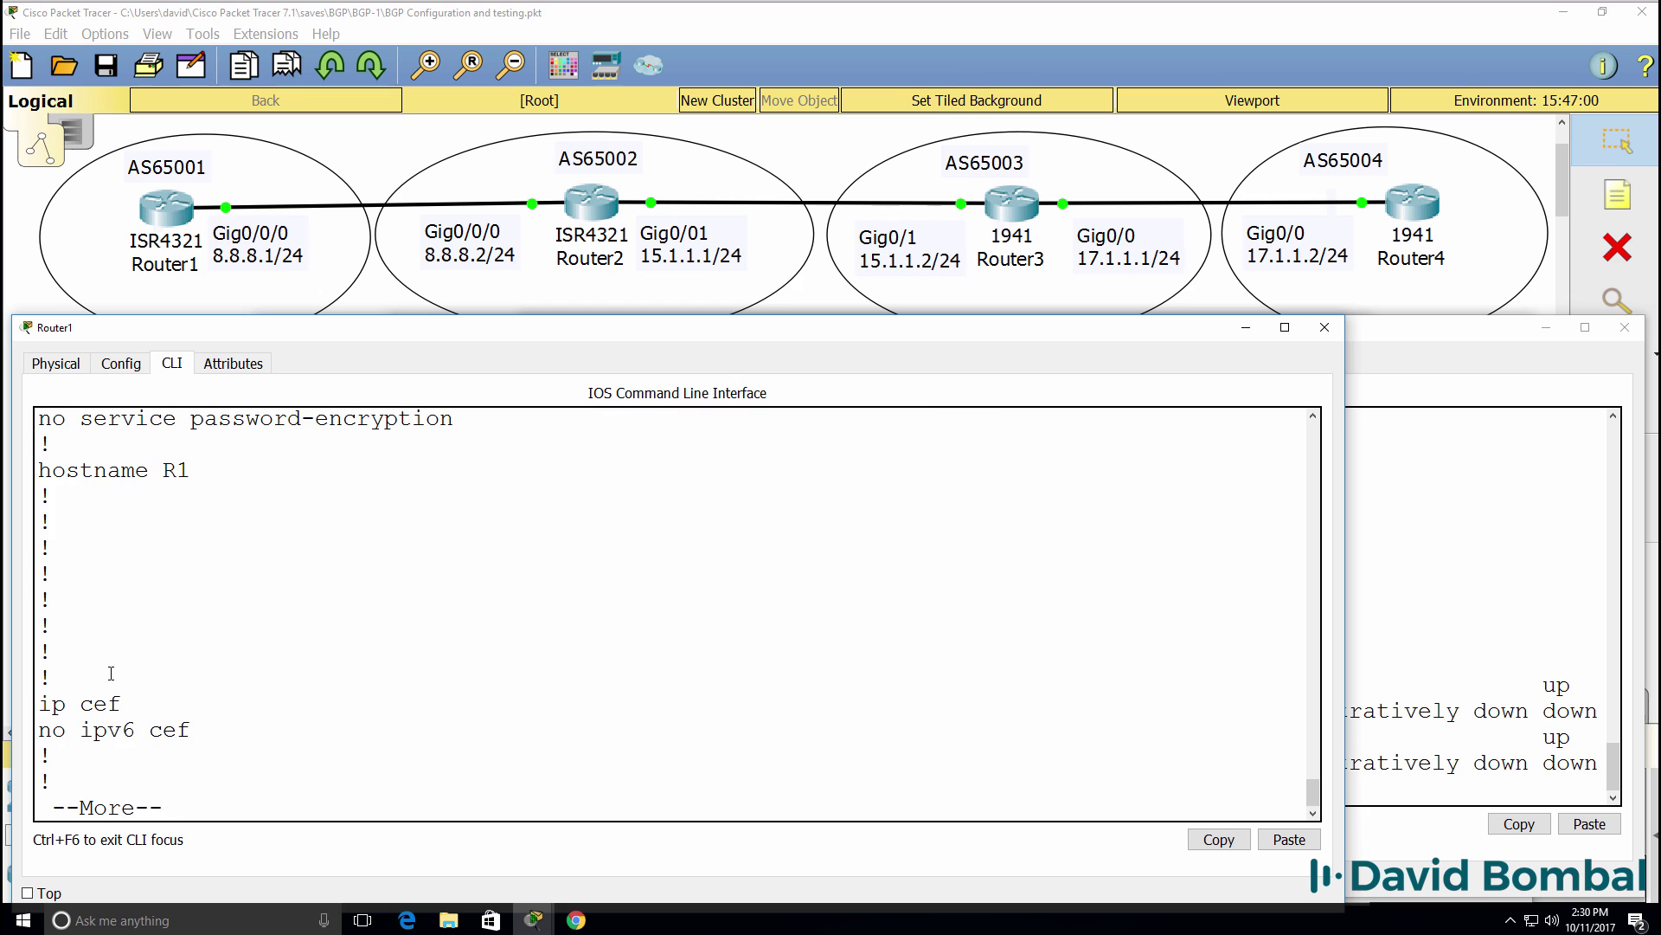
{"action": "key", "text": "space"}
{"action": "key", "text": "space"}
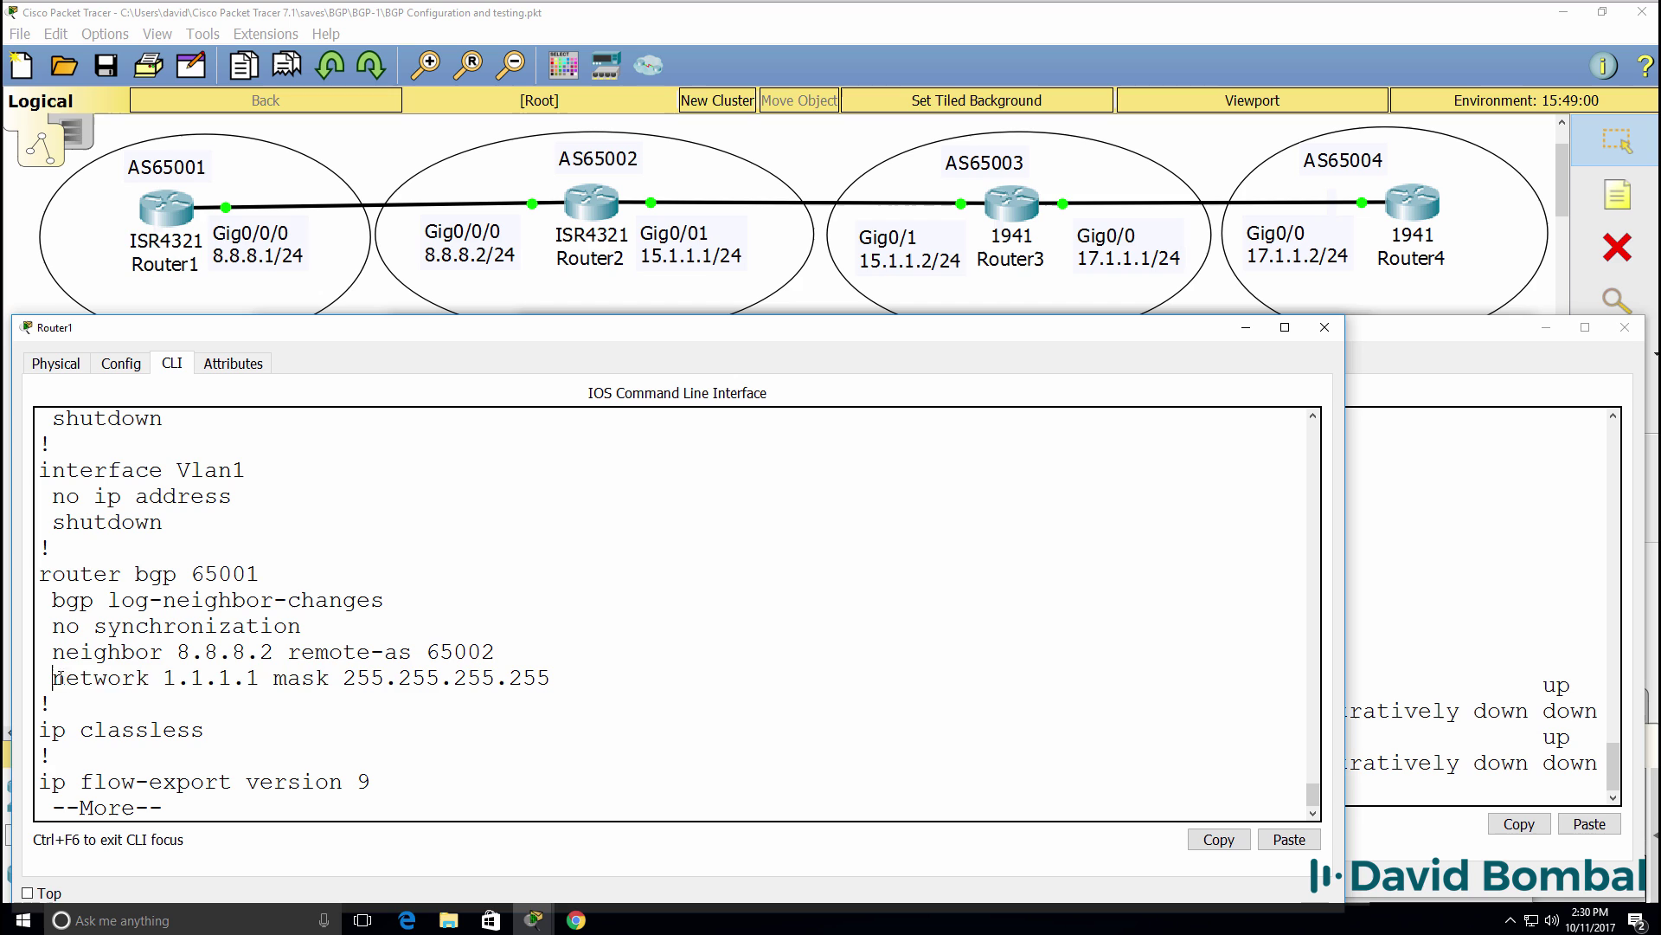
{"action": "left_click_drag", "start_coordinate": [55, 677], "coordinate": [566, 674]}
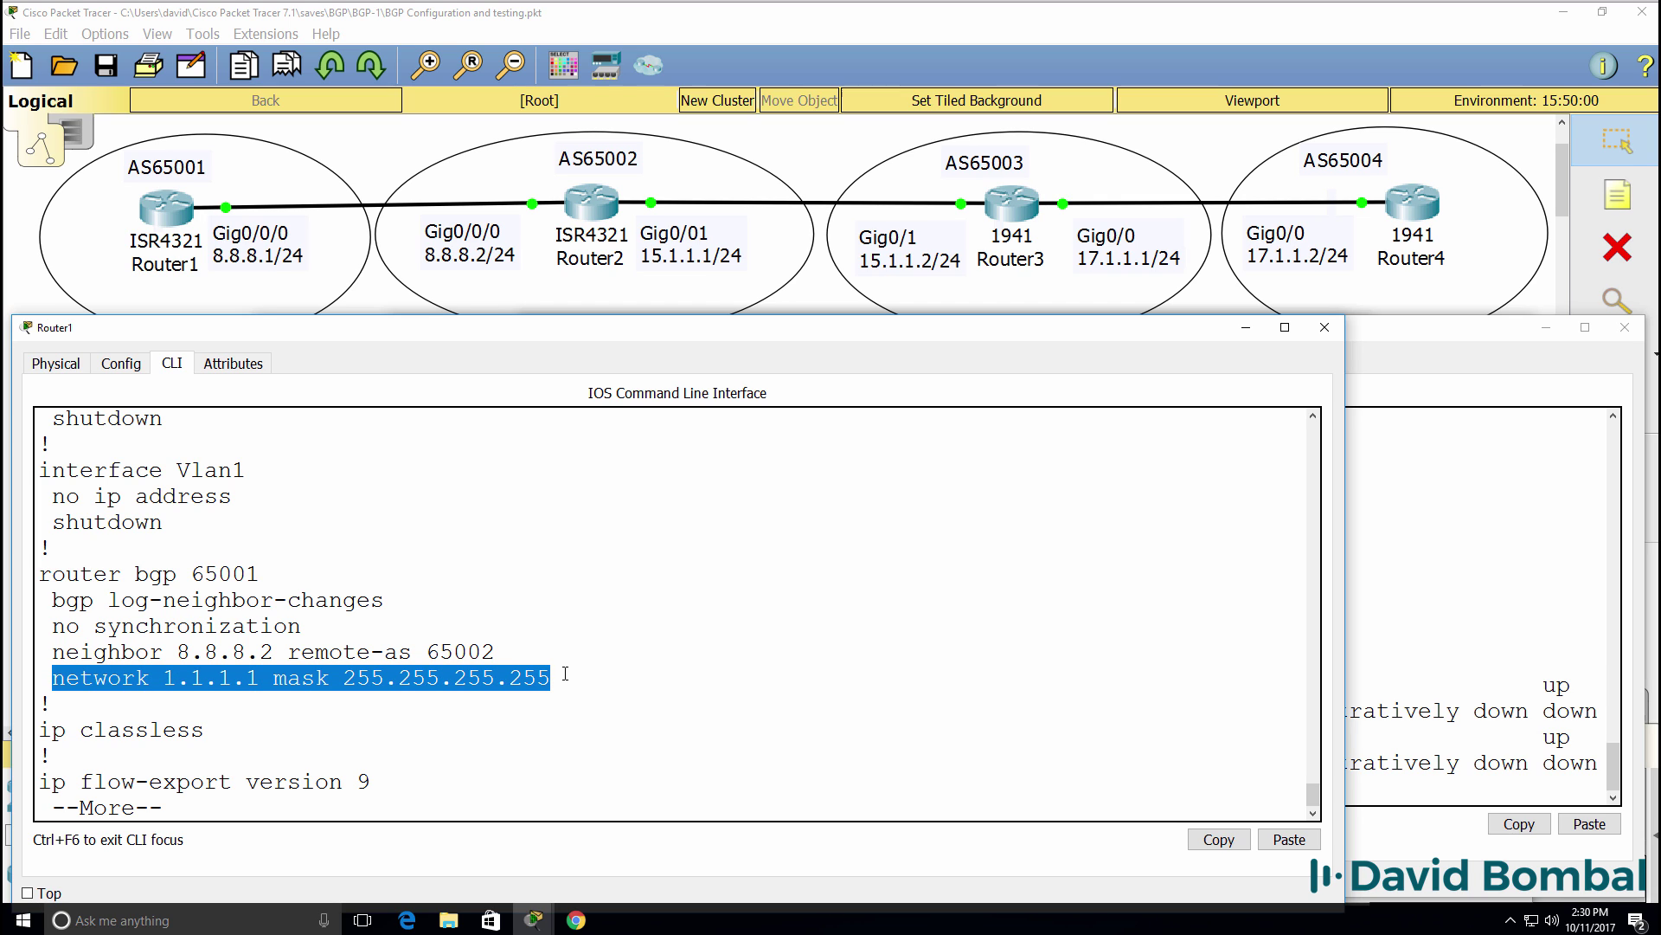
{"action": "key", "text": "space"}
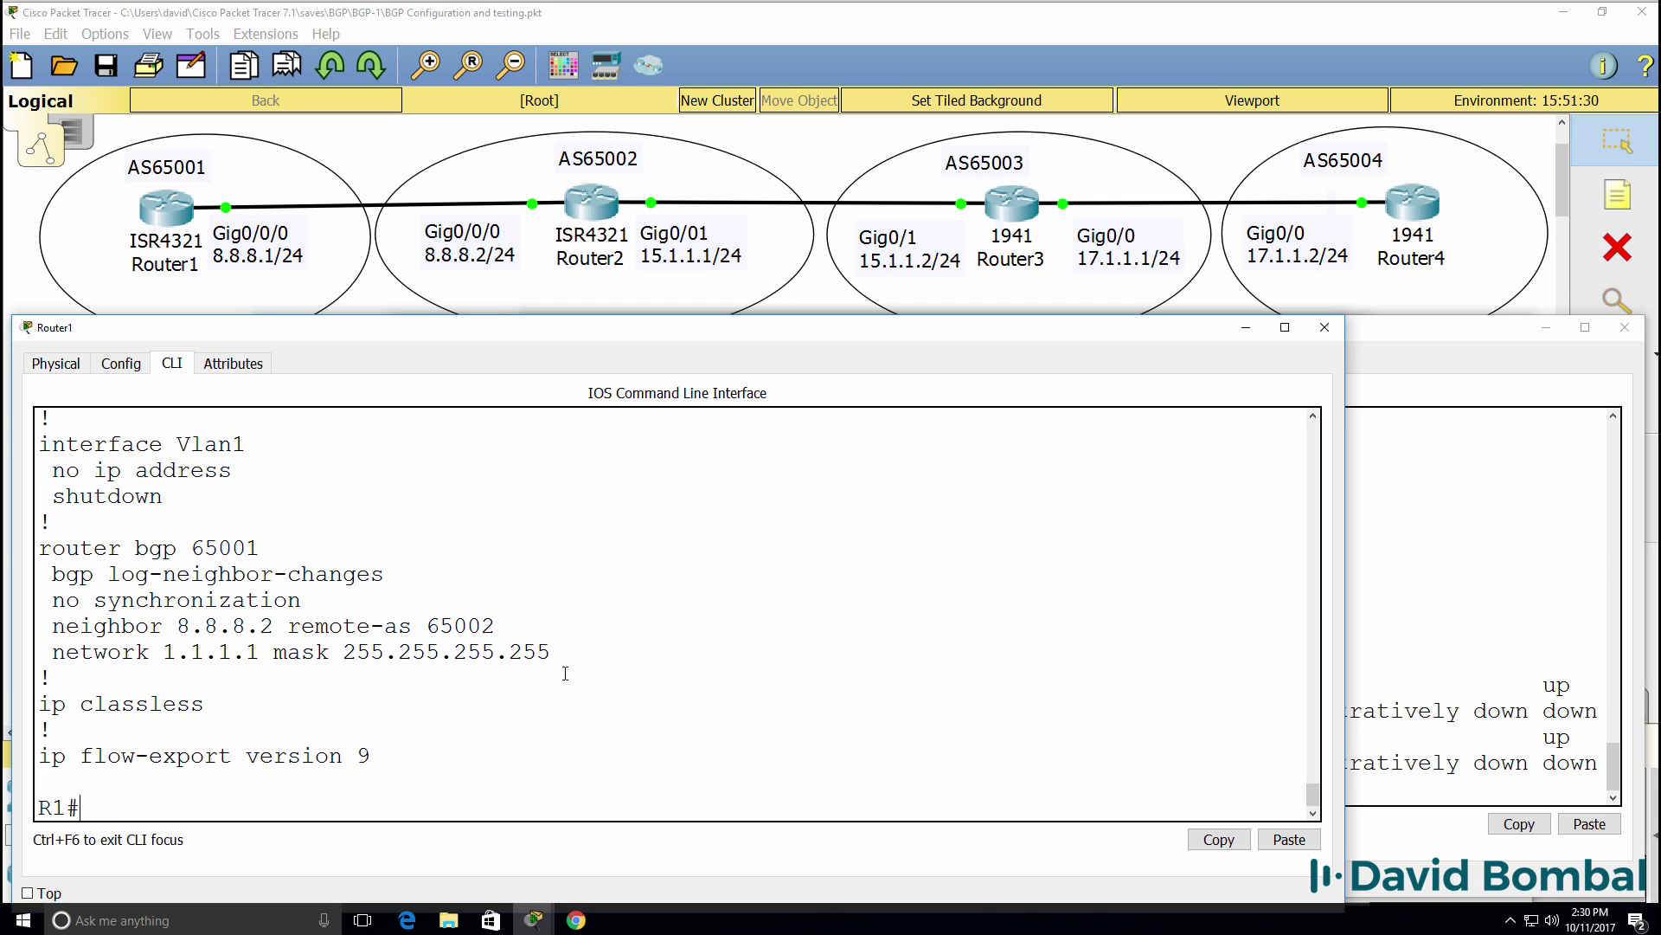
Step: Rerun sh ip route, highlighting the 1.1.1.1/32 route and the 255.255.255.255 mask
{"action": "type", "text": "sh ip route"}
{"action": "key", "text": "Return"}
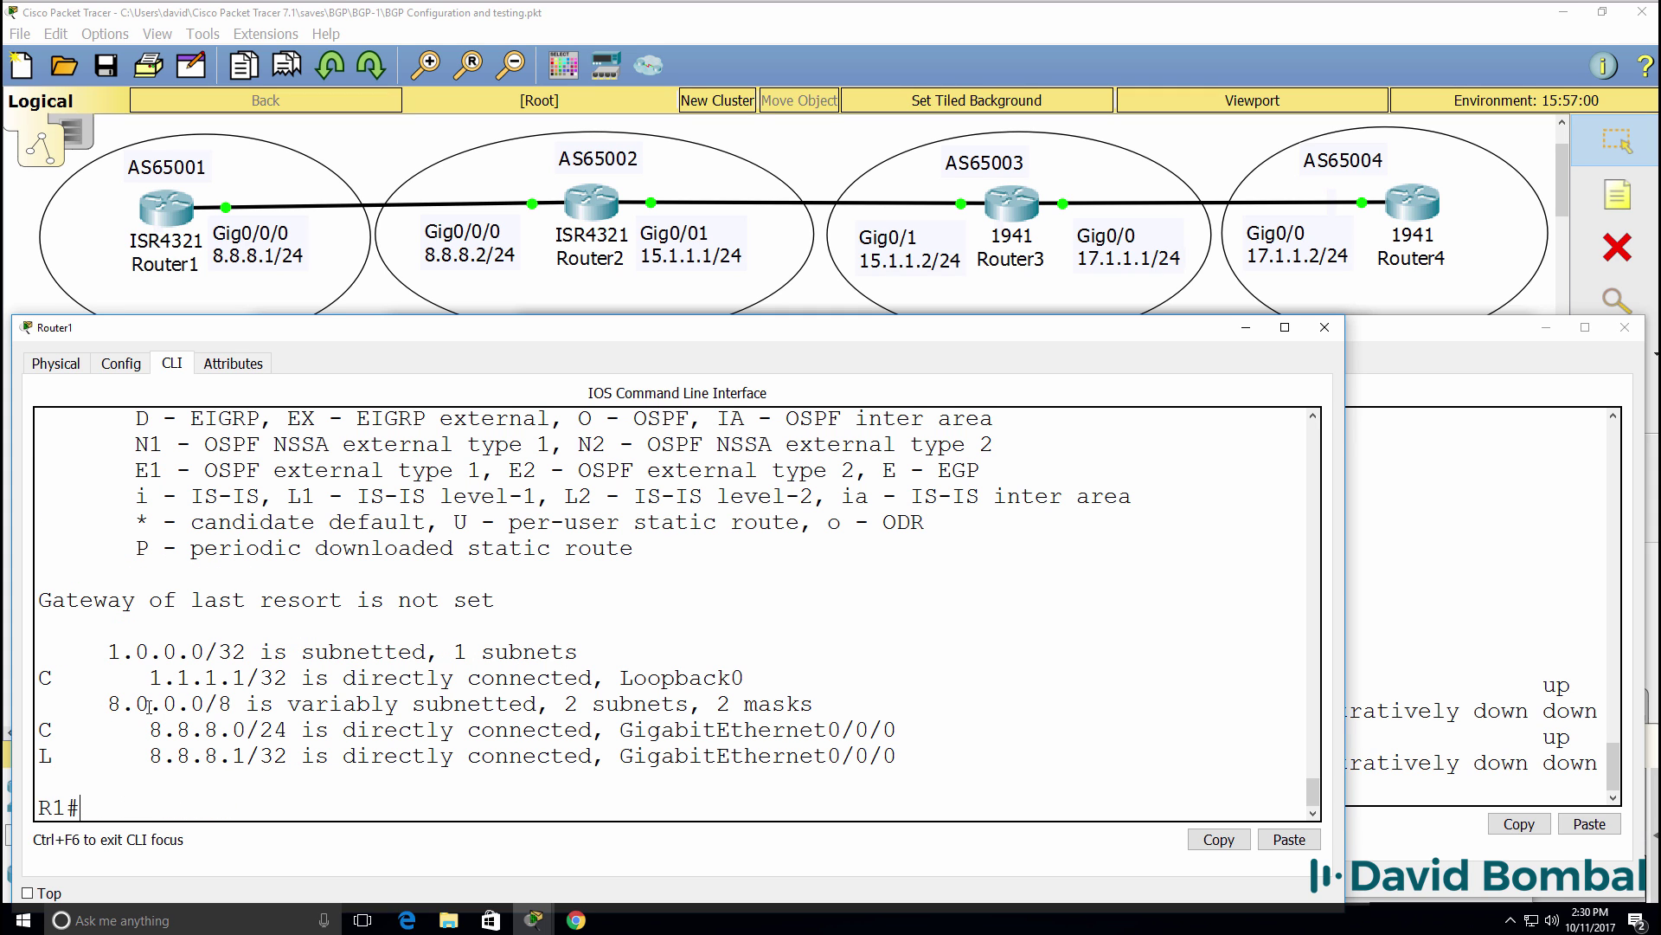
{"action": "left_click_drag", "start_coordinate": [137, 677], "coordinate": [319, 678]}
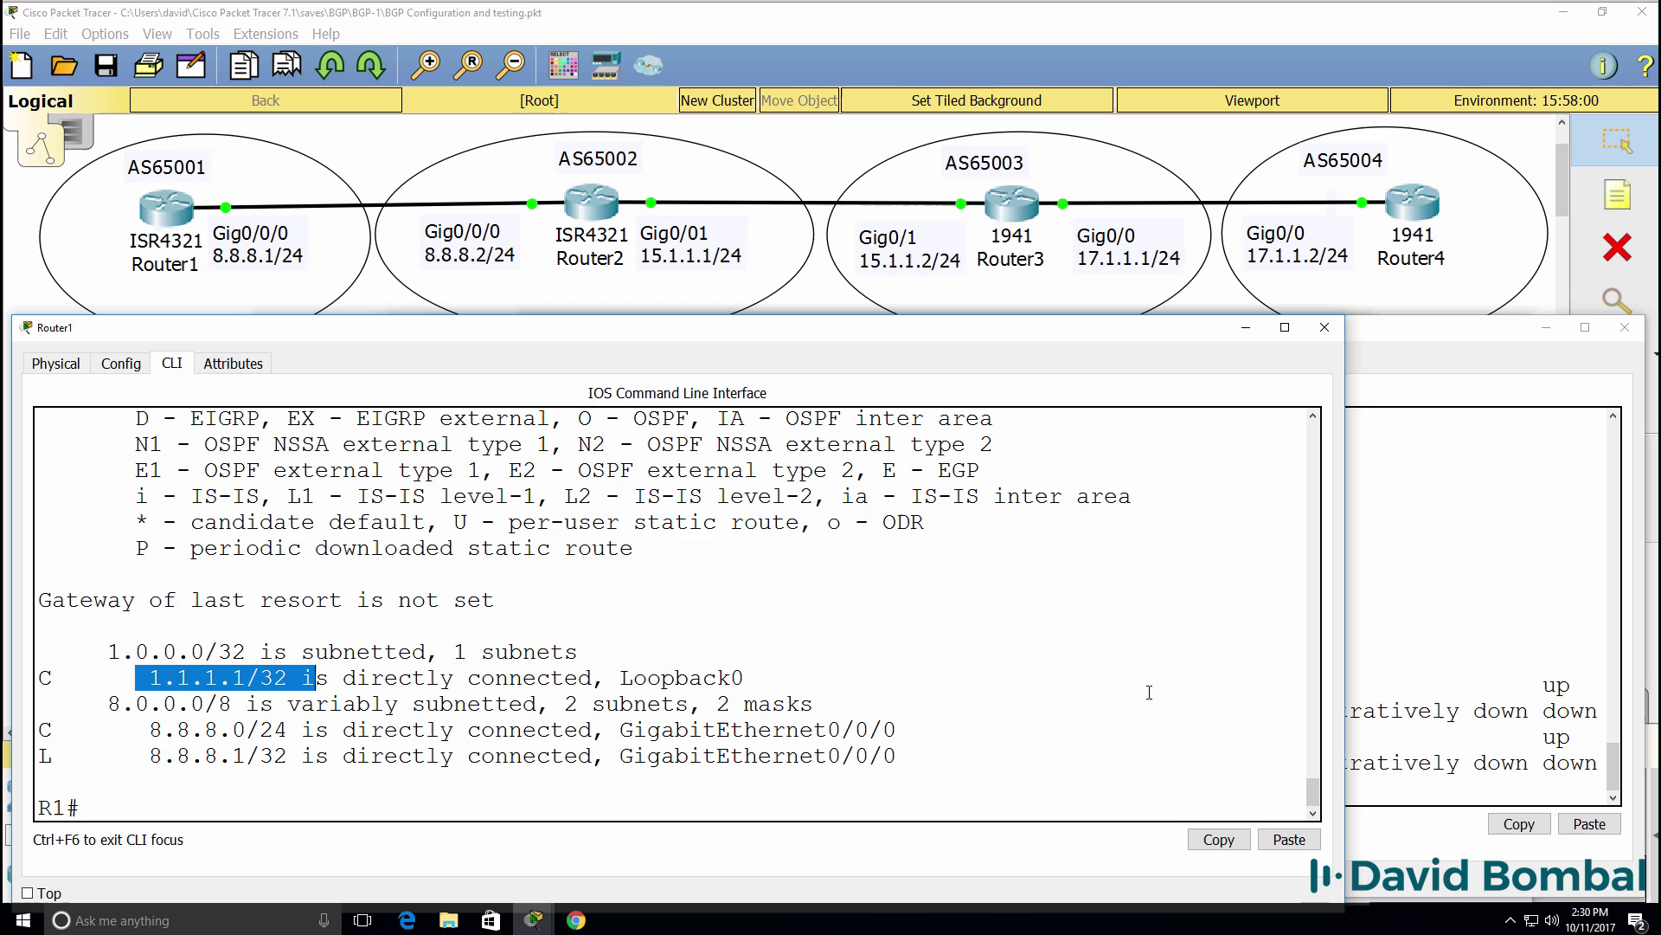
{"action": "left_click_drag", "start_coordinate": [1312, 789], "coordinate": [1312, 763]}
{"action": "left_click_drag", "start_coordinate": [588, 684], "coordinate": [350, 684]}
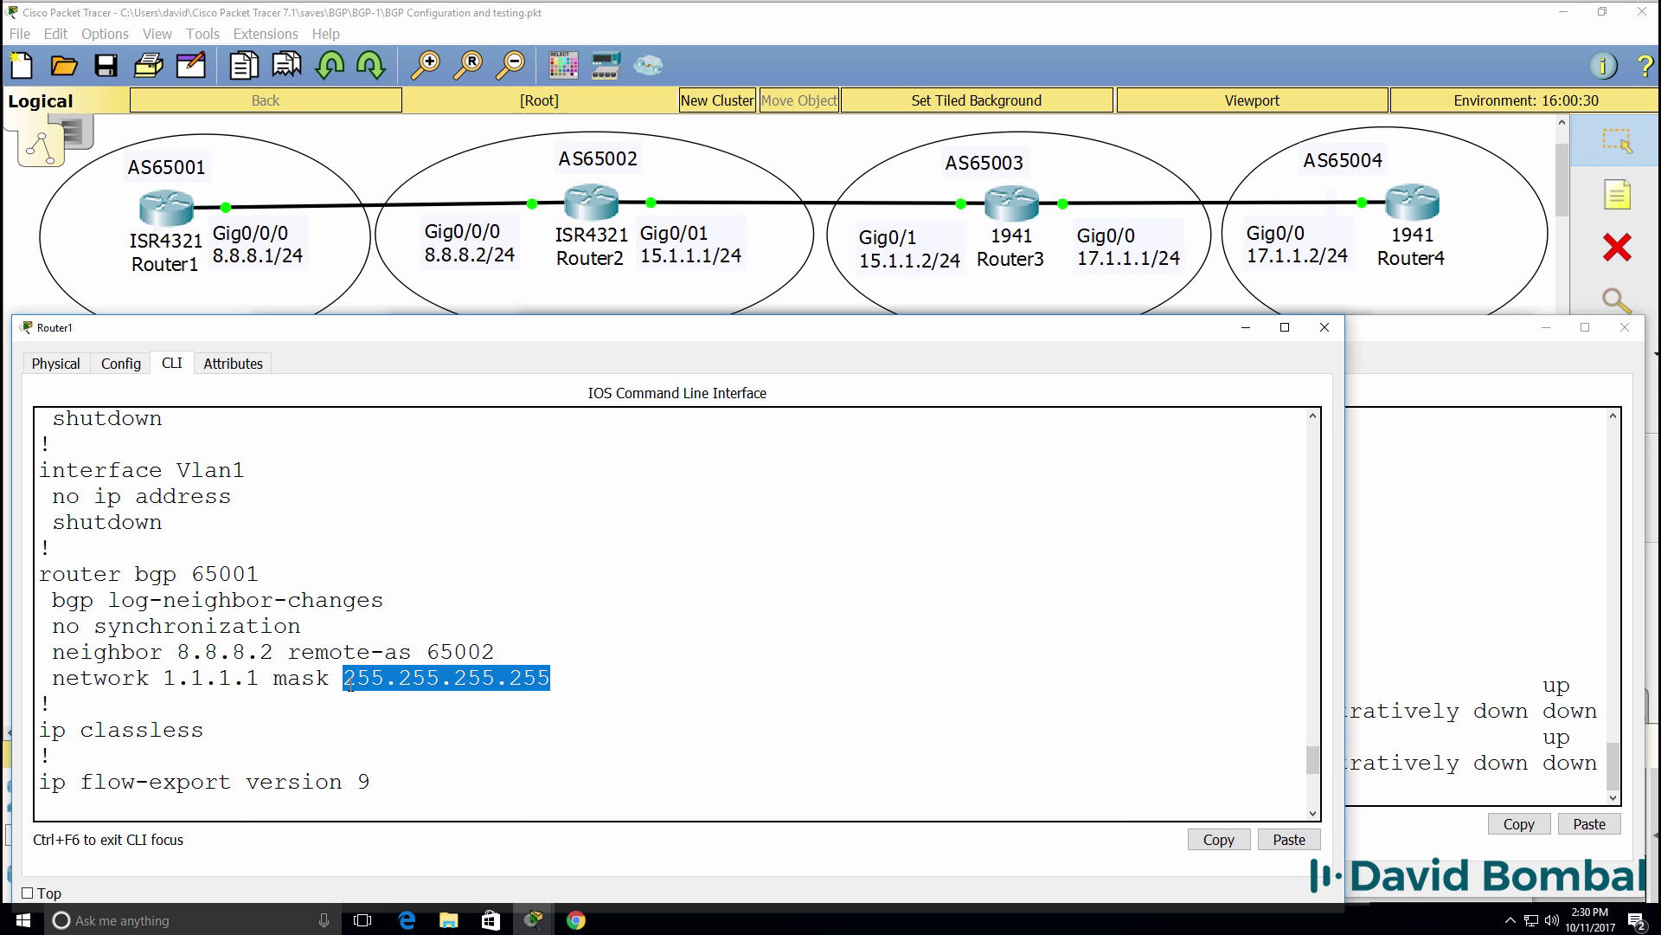
Step: Re-enter Router1's BGP configuration for AS 65001 from conf t
{"action": "type", "text": "conf t"}
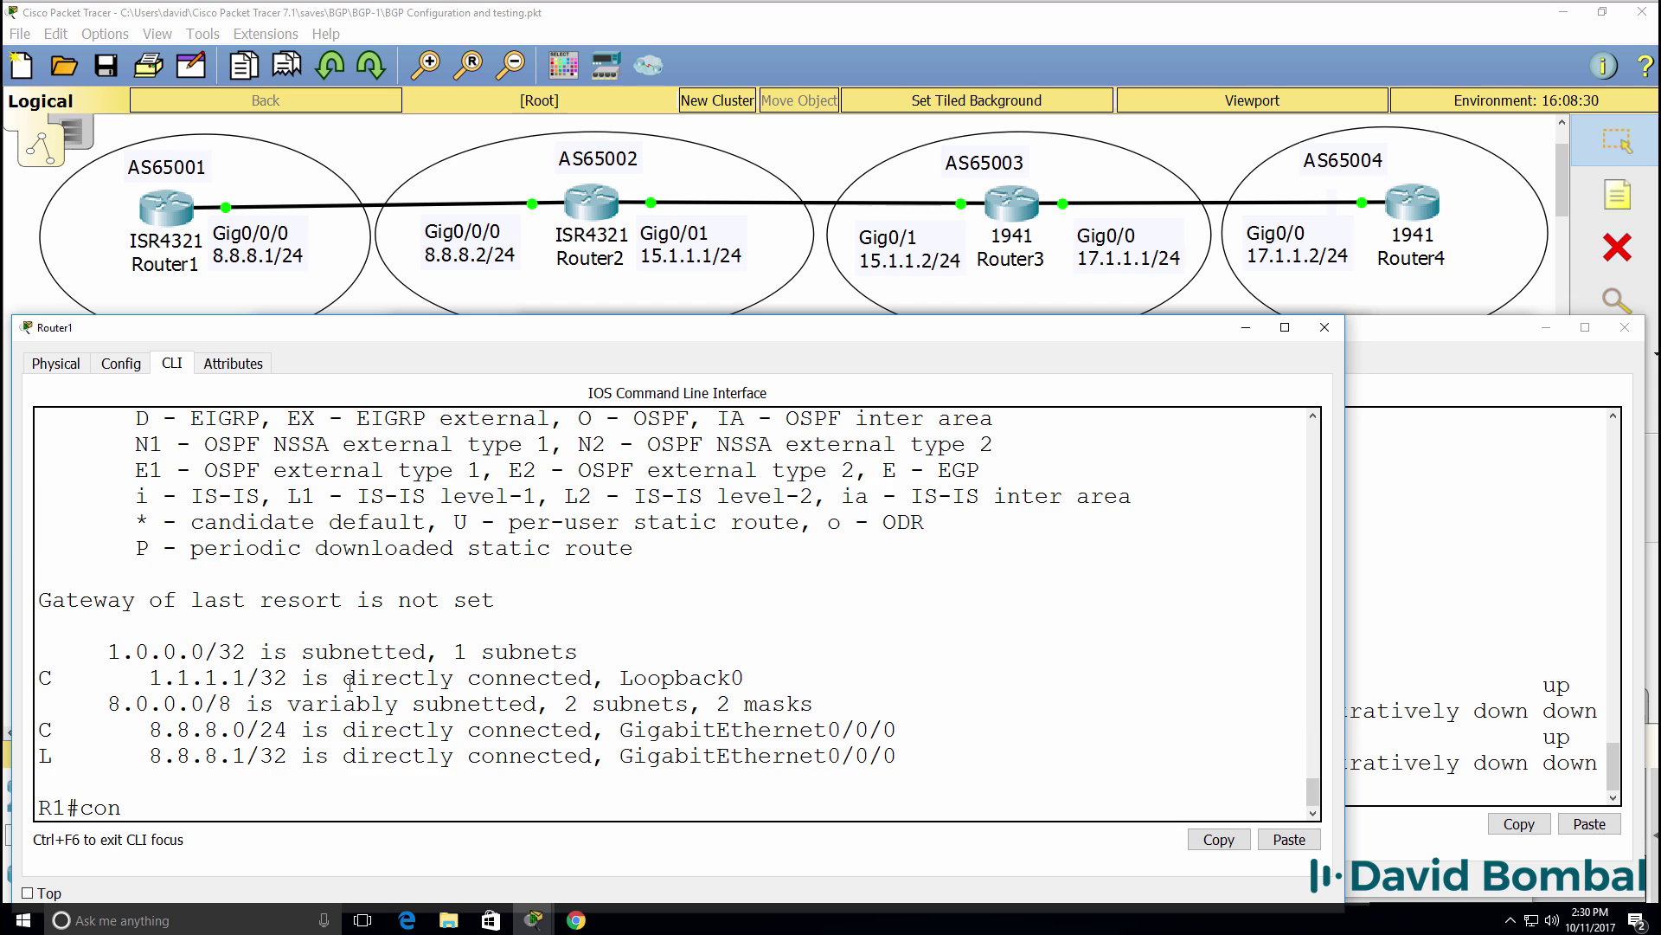
{"action": "key", "text": "Return"}
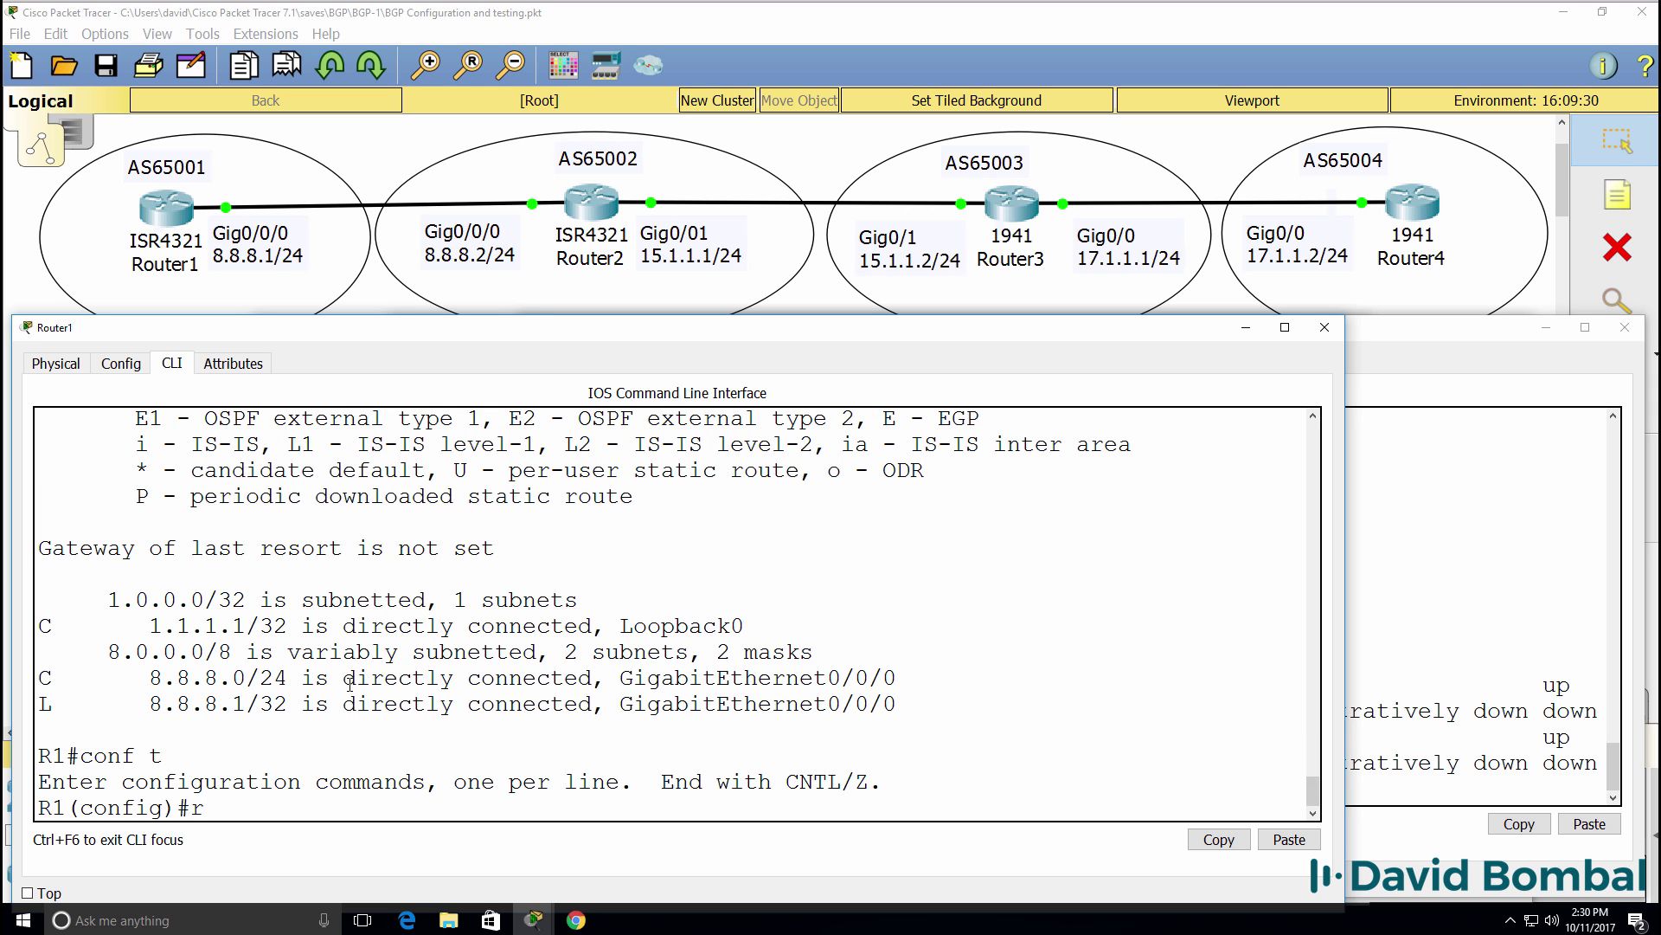
{"action": "type", "text": "router bgp 65001"}
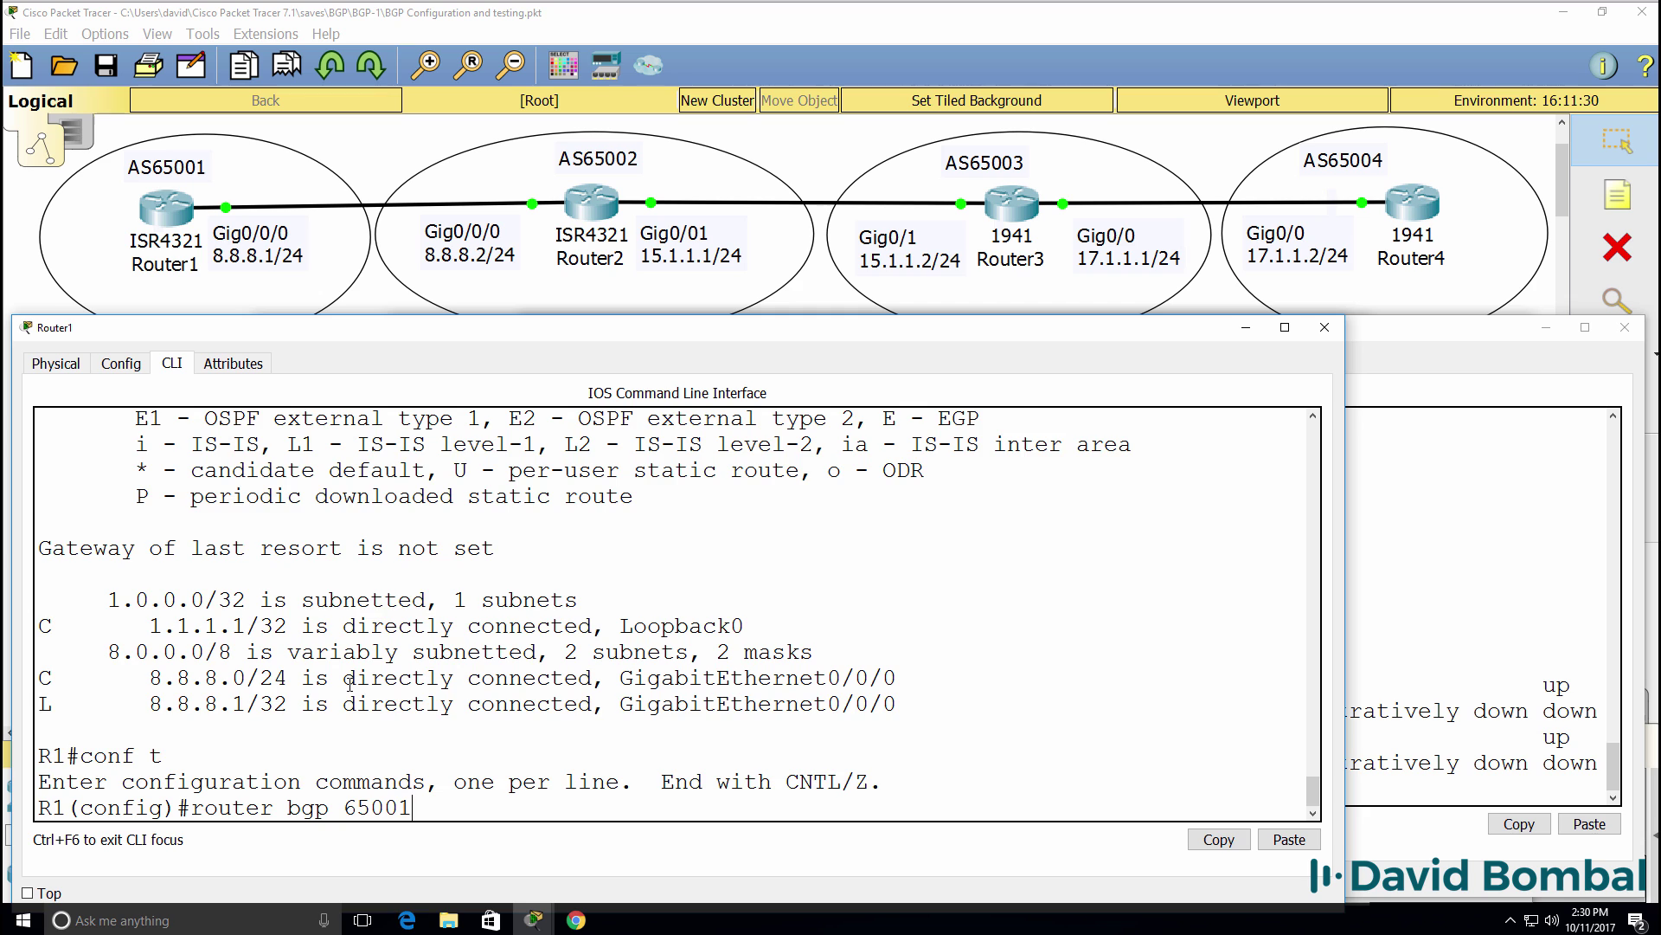
{"action": "key", "text": "Return"}
Step: Add network 8.8.8.0 mask 255.255.255.0 to BGP, fixing a mask typo, and exit configuration mode
{"action": "type", "text": "net"}
{"action": "key", "text": "Tab"}
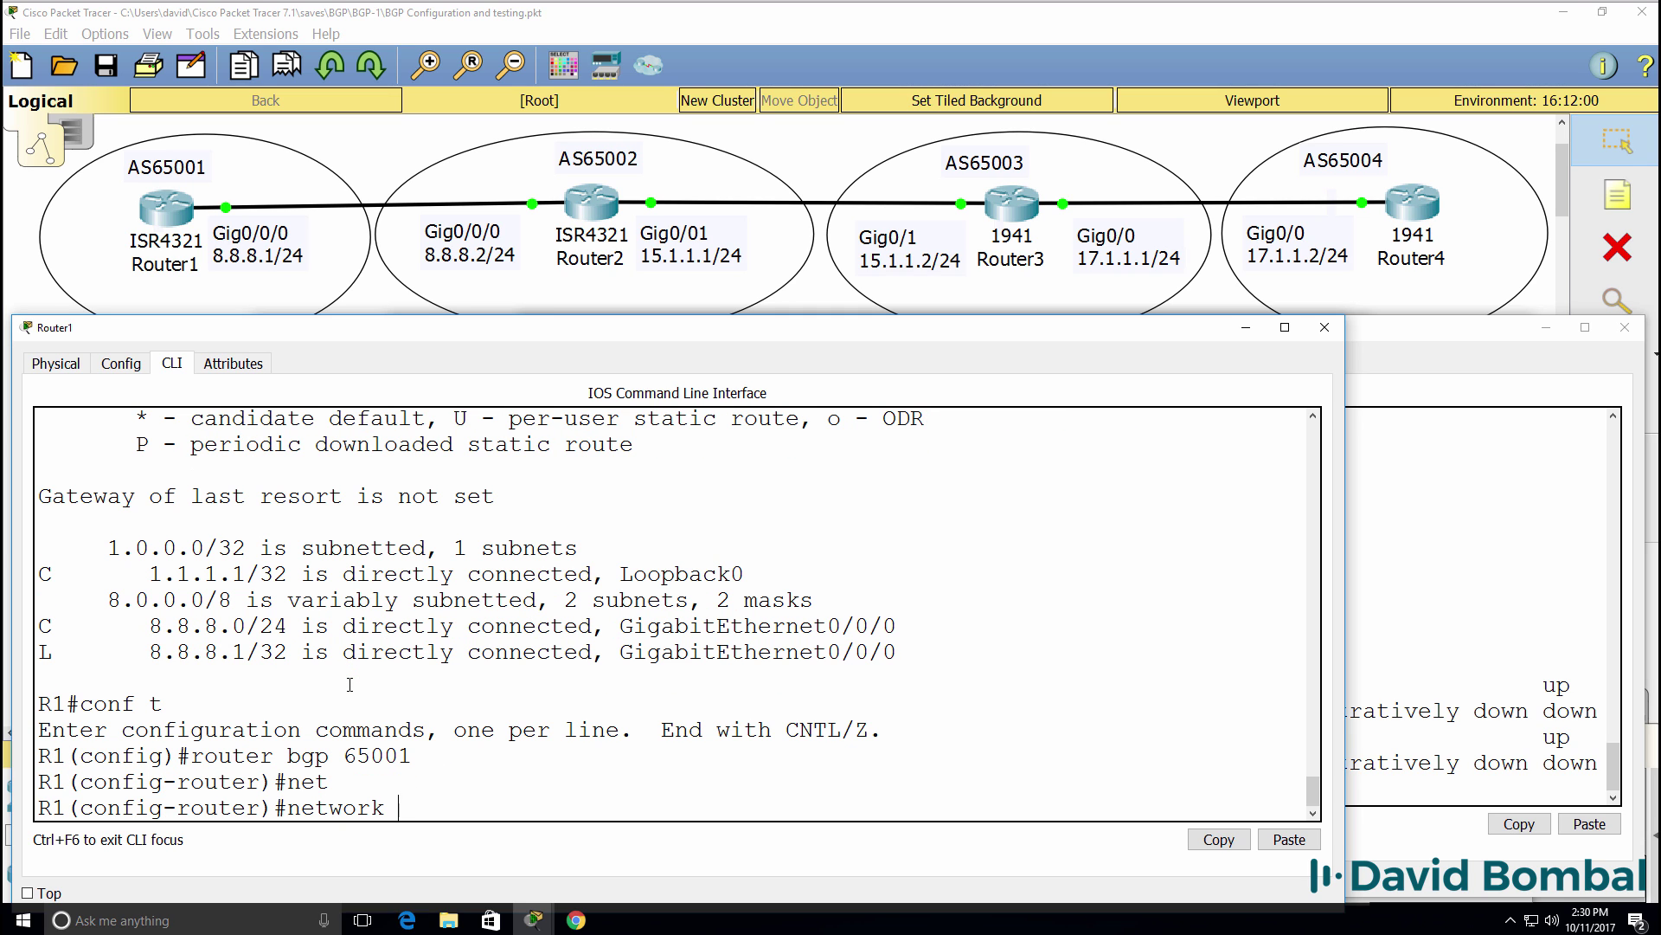
{"action": "type", "text": "8.8.8.0 mask 255.255.255."}
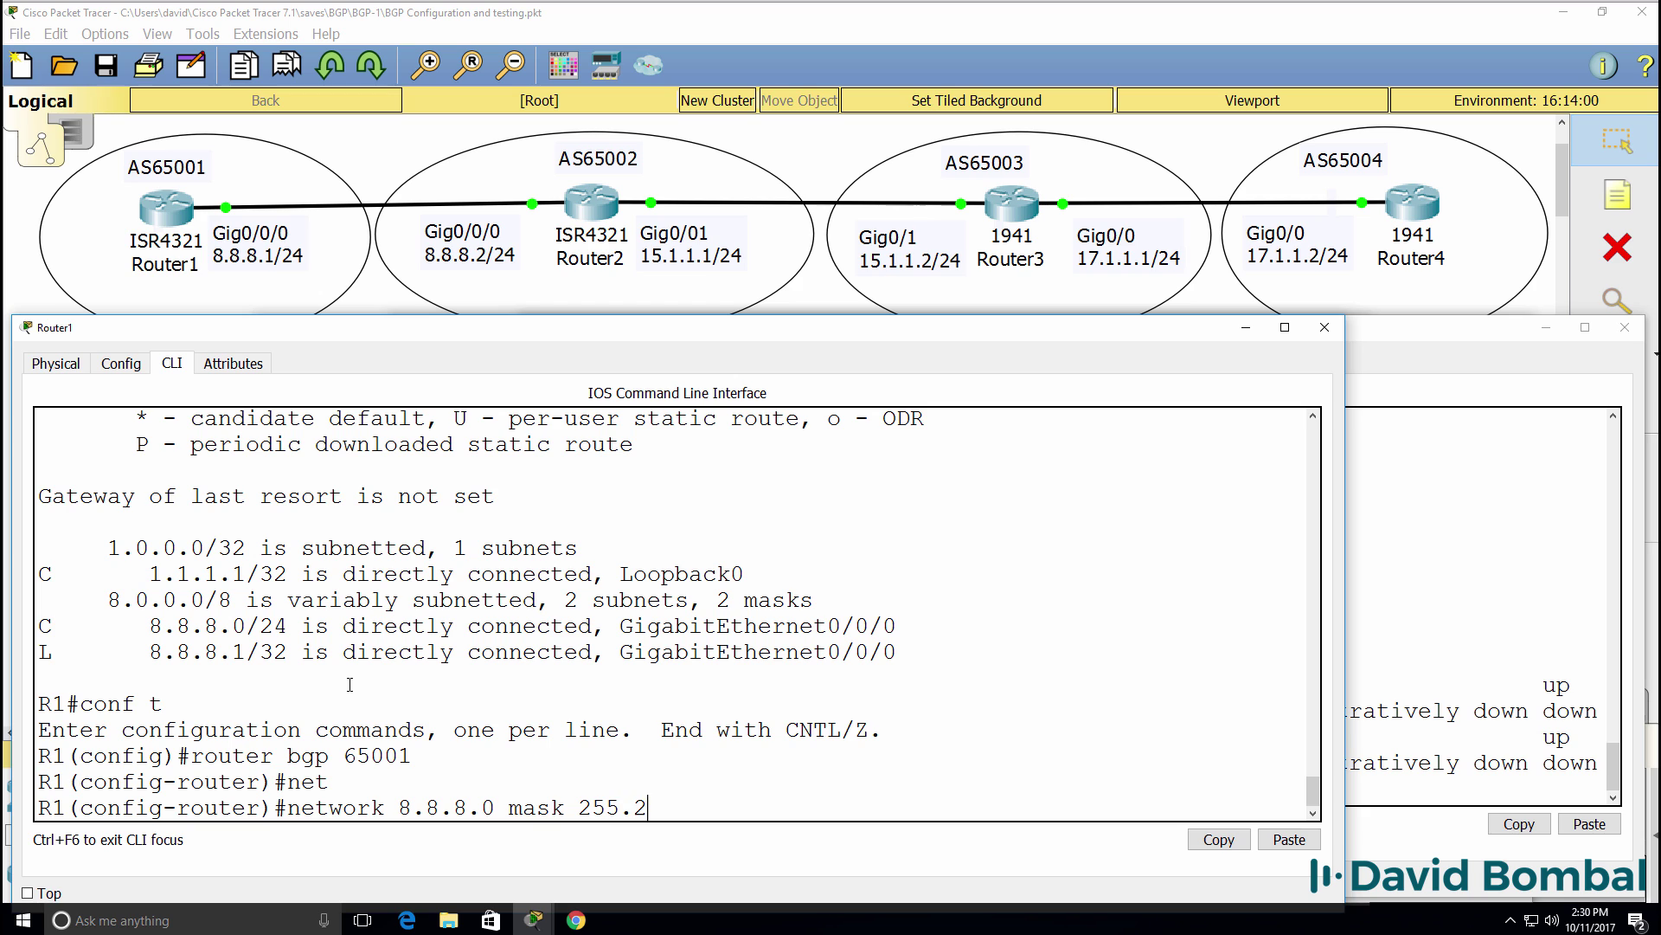
{"action": "key", "text": "BackSpace"}
{"action": "key", "text": "BackSpace"}
{"action": "key", "text": "BackSpace"}
{"action": "key", "text": "BackSpace"}
{"action": "key", "text": "BackSpace"}
{"action": "key", "text": "BackSpace"}
{"action": "type", "text": ".2"}
{"action": "key", "text": "BackSpace"}
{"action": "key", "text": "BackSpace"}
{"action": "type", "text": "5.255.0"}
{"action": "key", "text": "Return"}
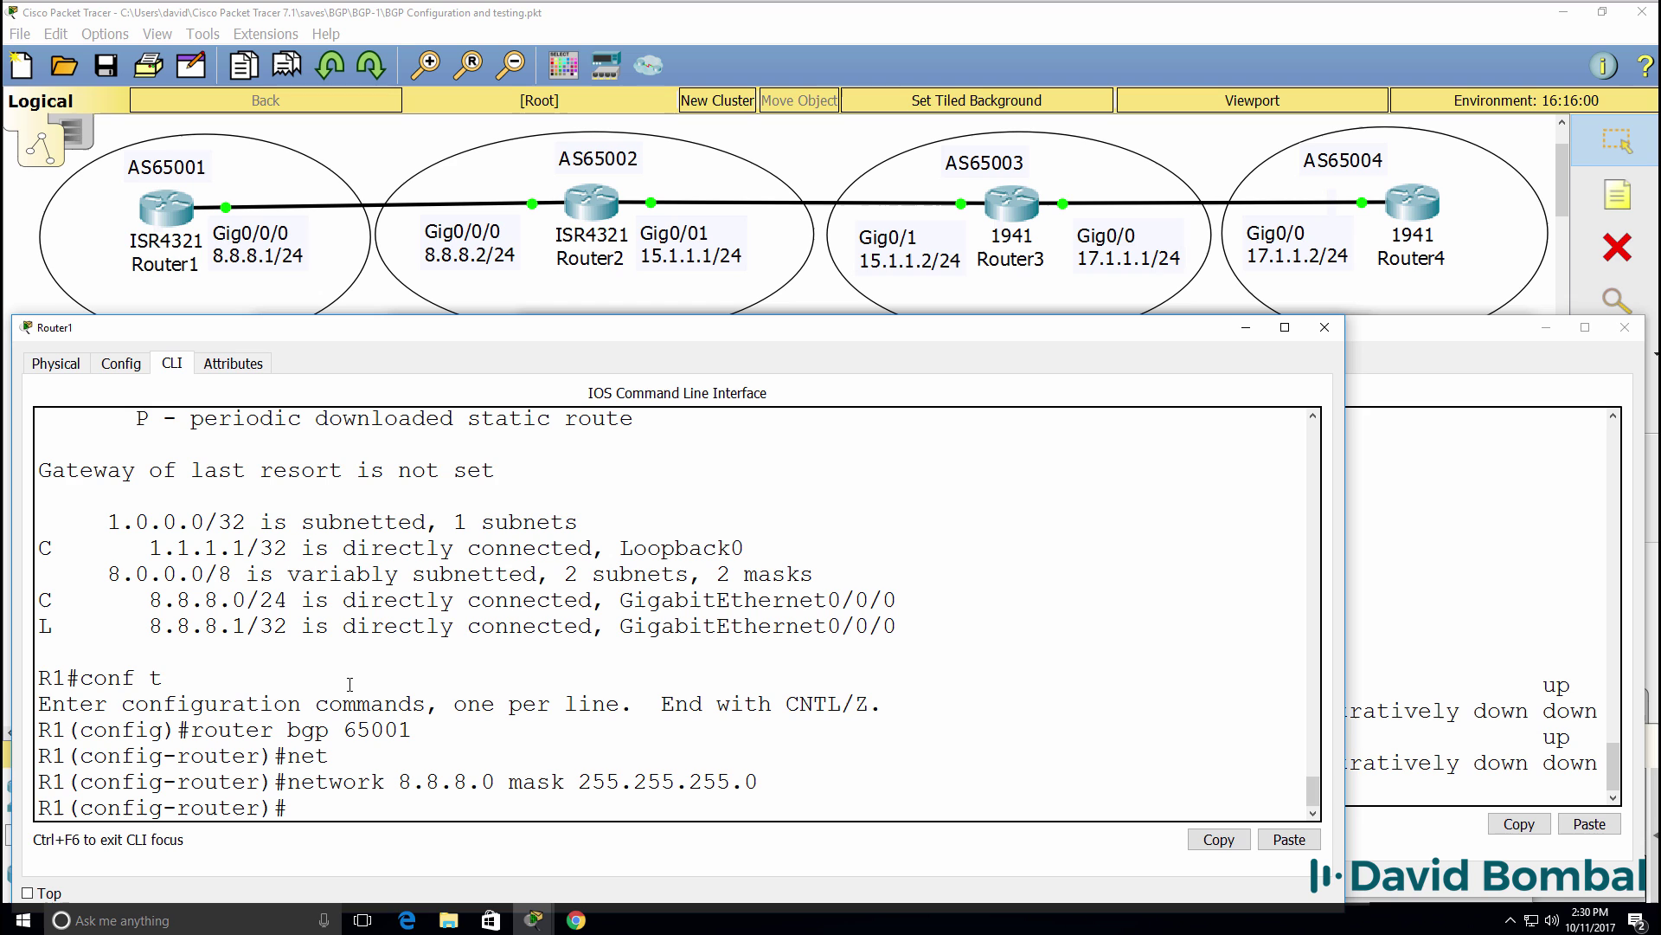
{"action": "type", "text": "end"}
{"action": "key", "text": "Return"}
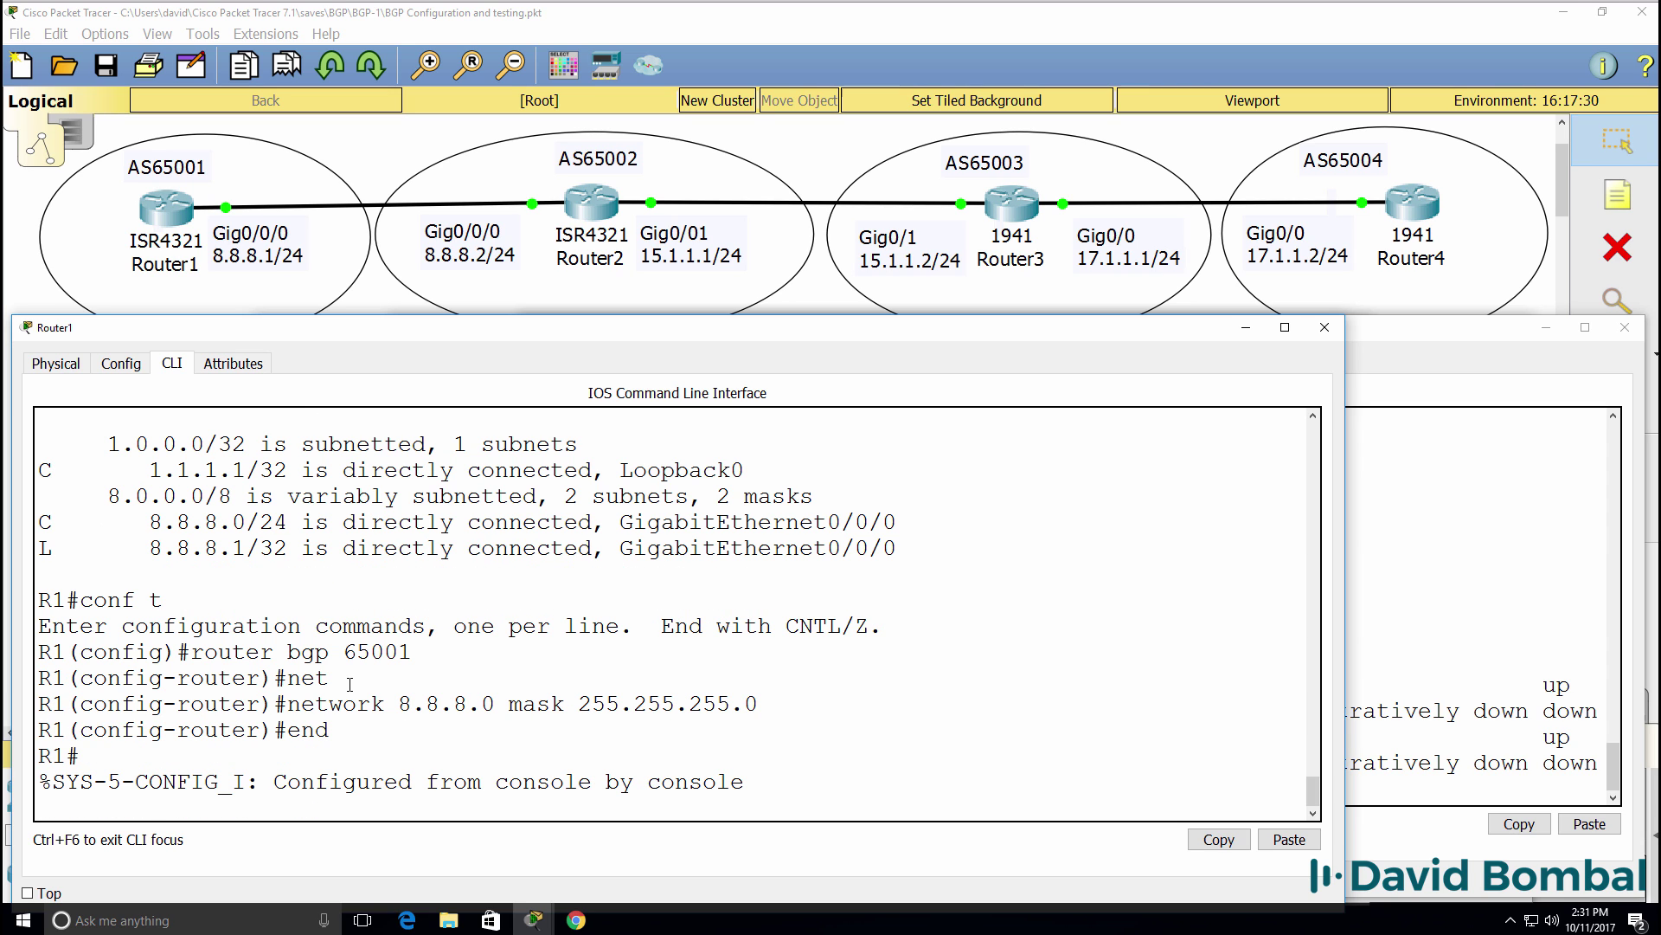
{"action": "key", "text": "Return"}
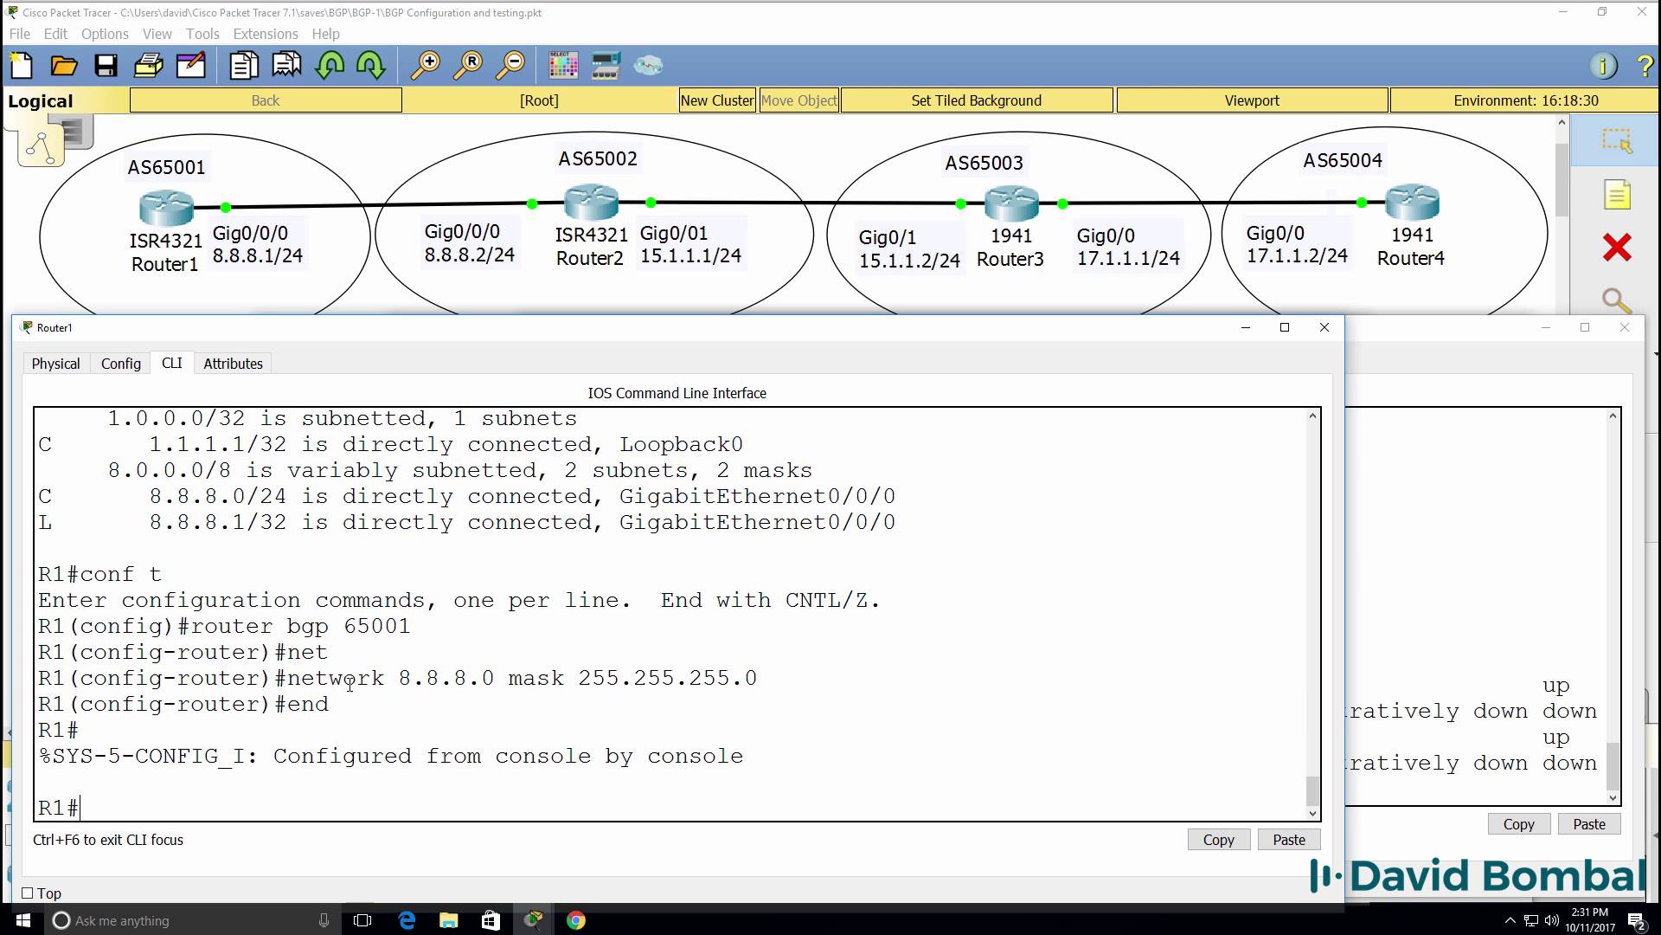
Step: Display Router1's routing table and highlight the connected 8.8.8.0/24 route
{"action": "type", "text": "sh ip route"}
{"action": "key", "text": "Return"}
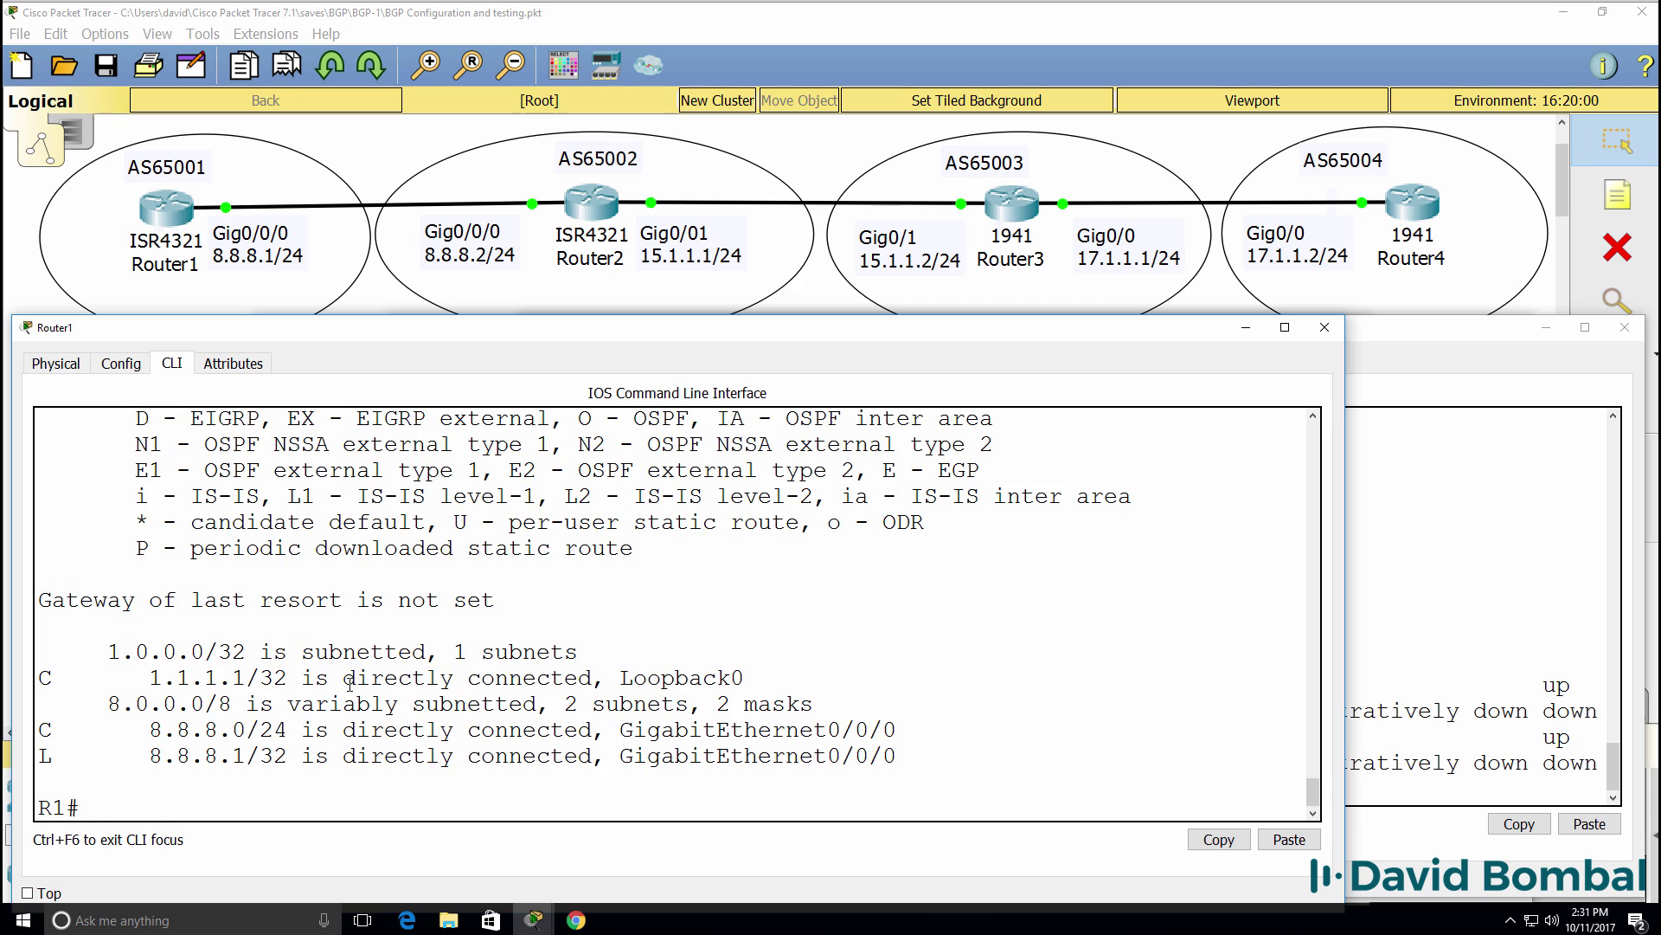
{"action": "left_click_drag", "start_coordinate": [129, 736], "coordinate": [306, 729]}
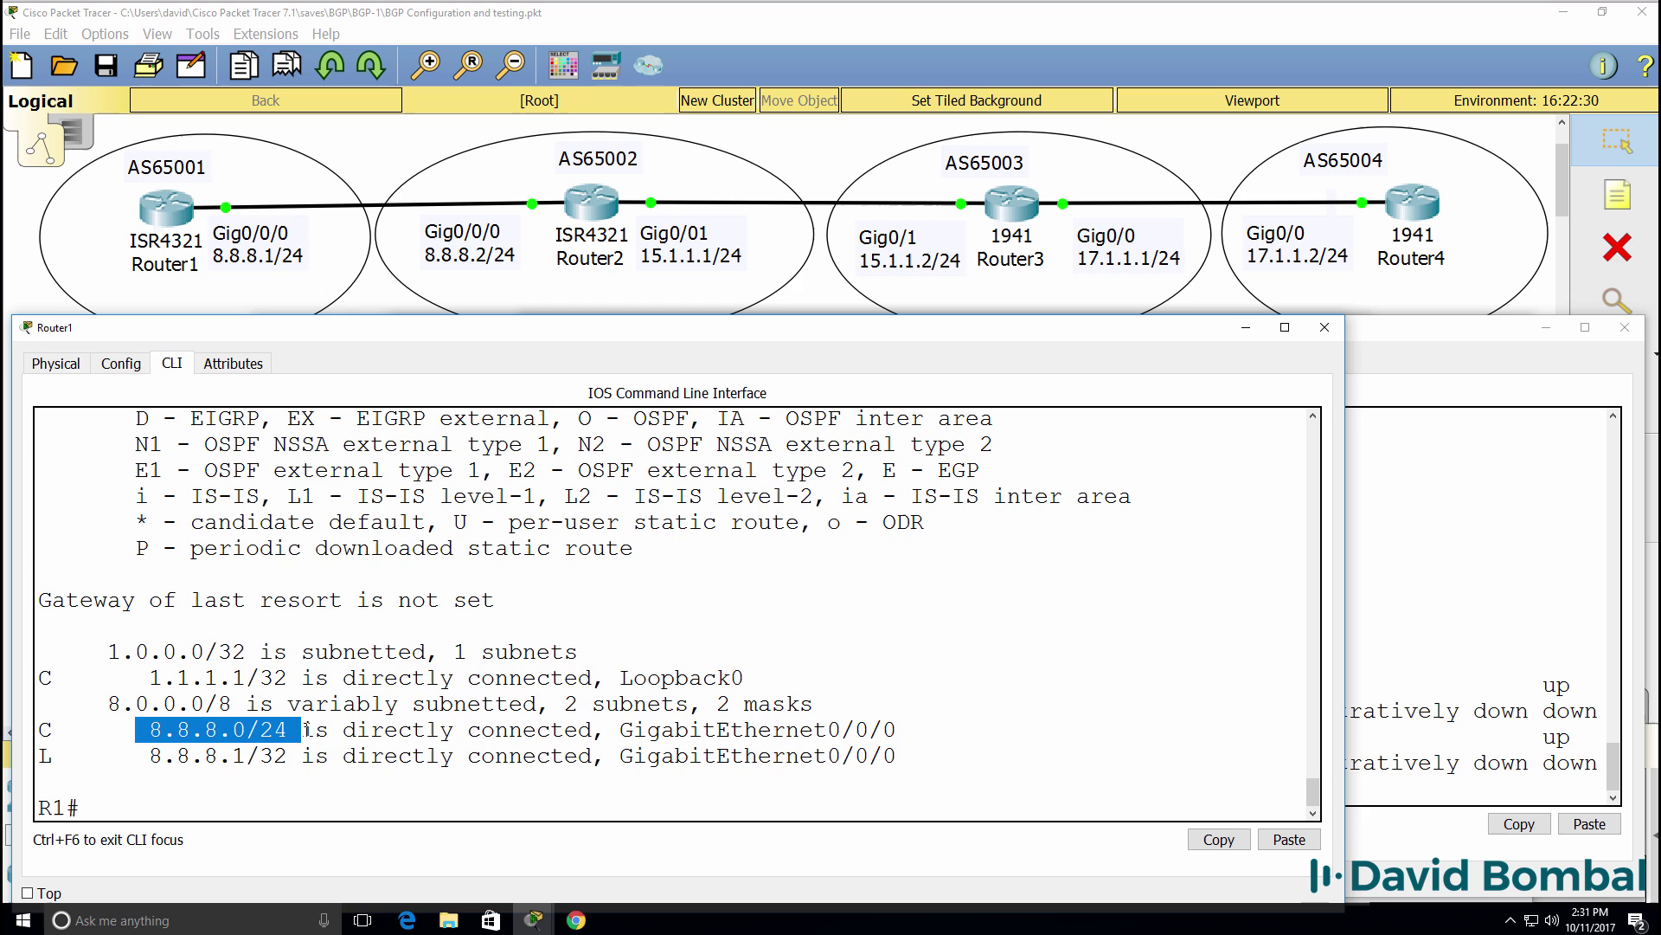
Step: In sh run, highlight the bgp 65001 block: neighbor 8.8.8.2 remote-as 65002 and both network statements
{"action": "type", "text": "sh run"}
{"action": "key", "text": "Return"}
{"action": "key", "text": "space"}
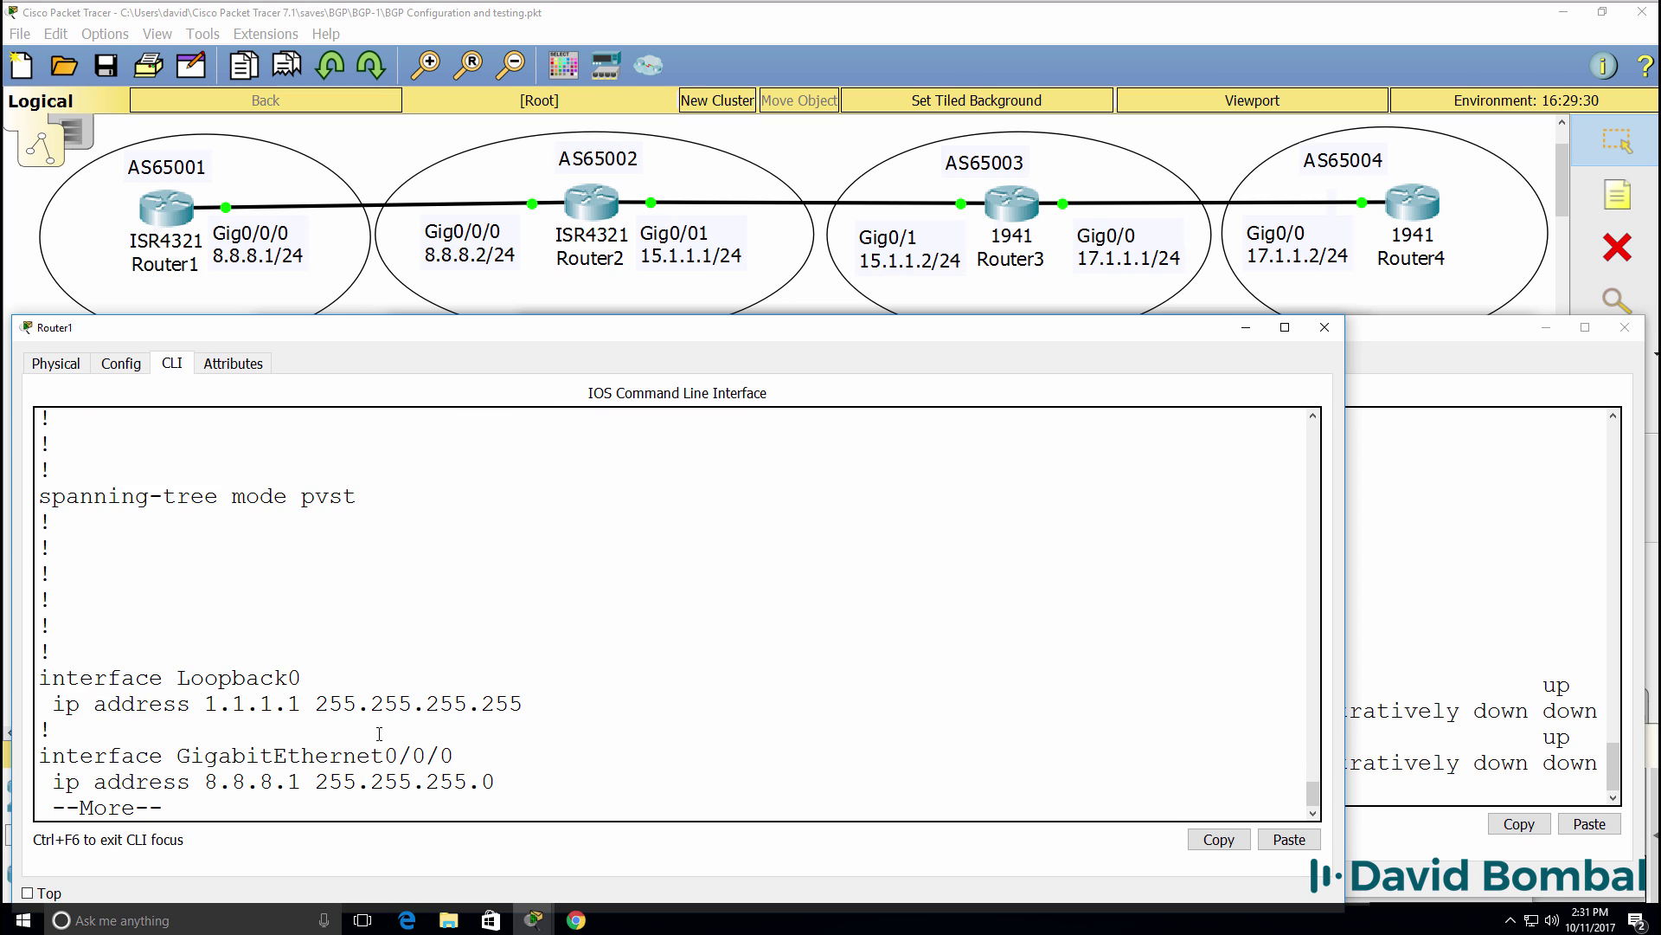
{"action": "key", "text": "Return"}
{"action": "key", "text": "Return"}
{"action": "key", "text": "Return"}
{"action": "key", "text": "Return"}
{"action": "key", "text": "space"}
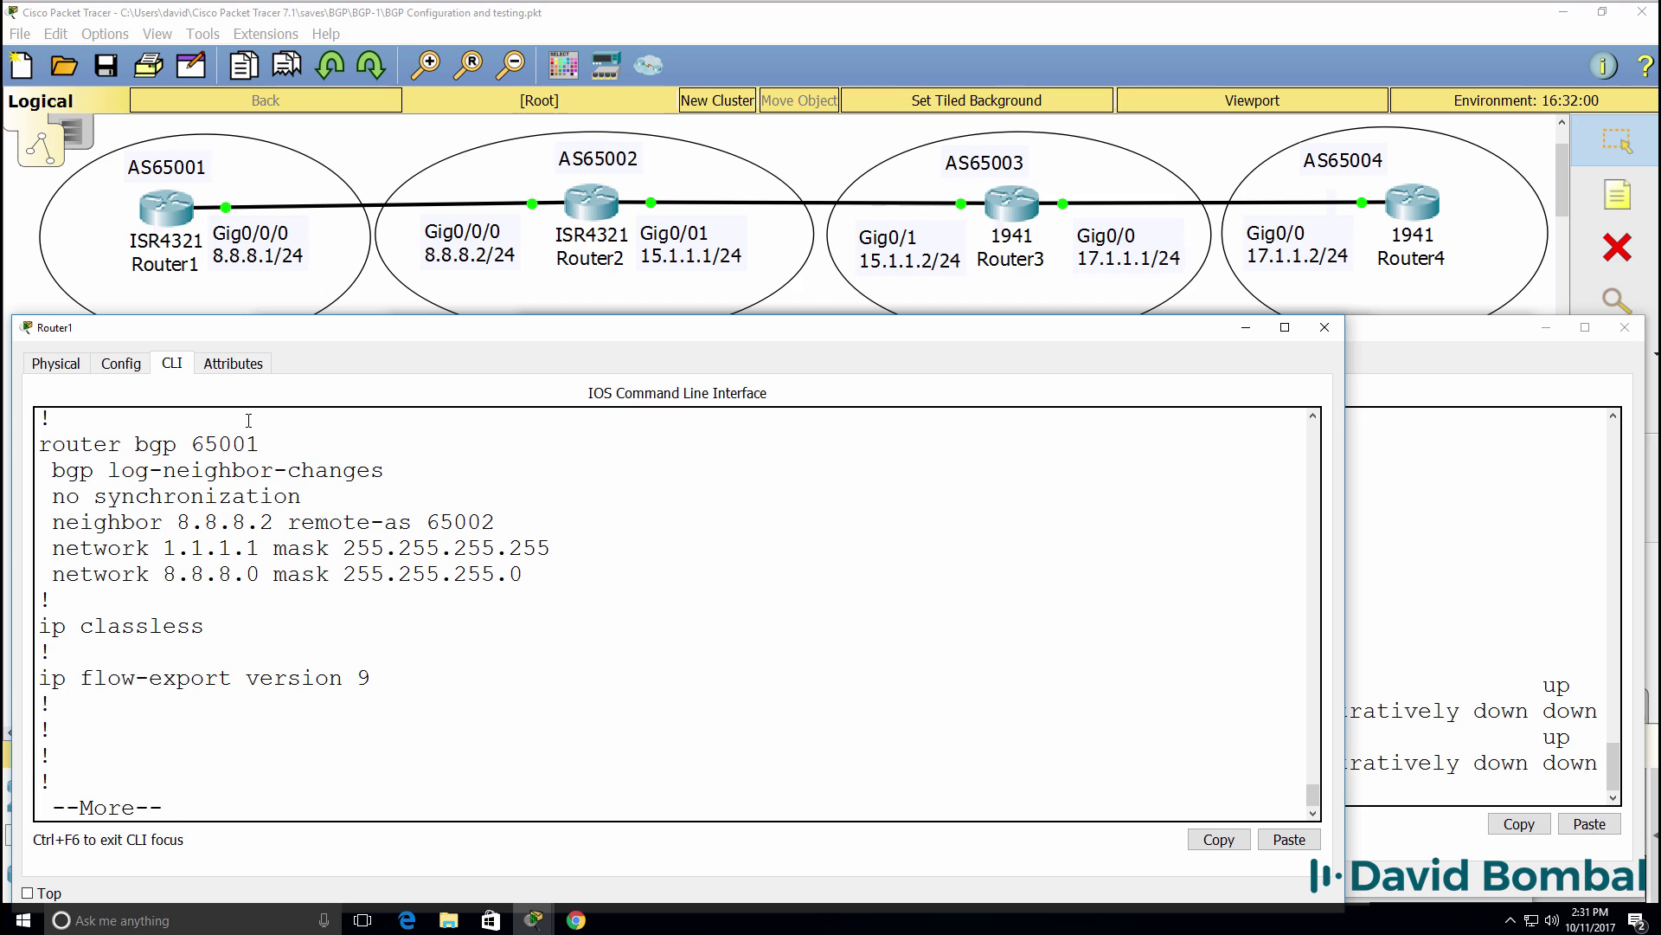
{"action": "left_click_drag", "start_coordinate": [260, 443], "coordinate": [26, 444]}
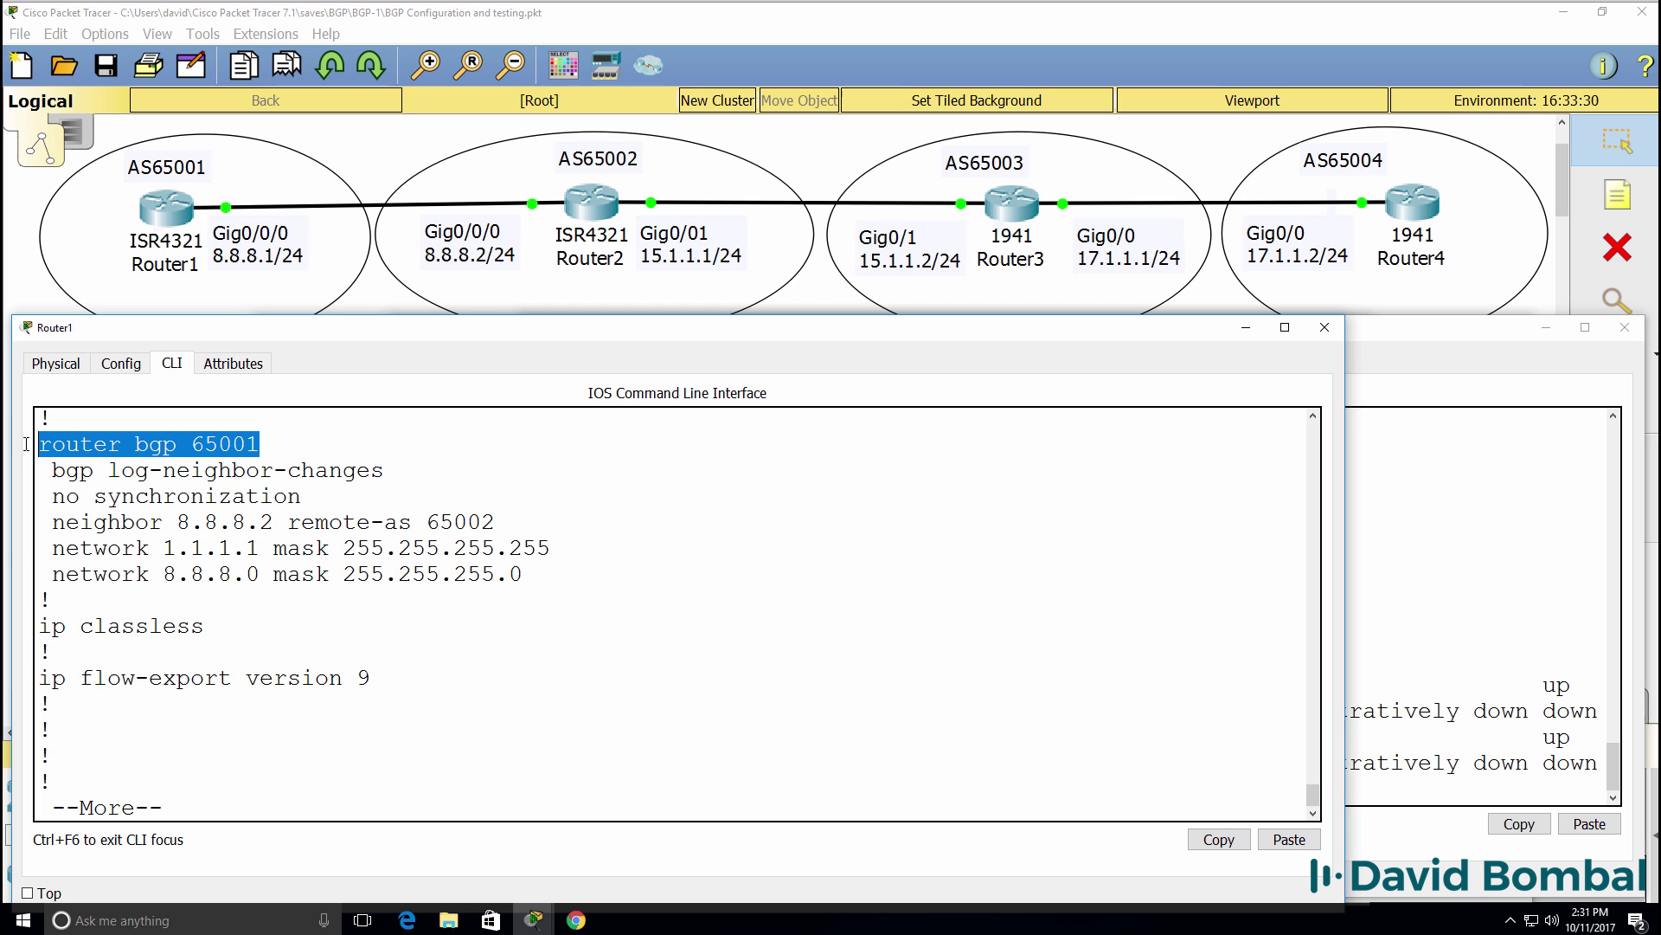
{"action": "left_click_drag", "start_coordinate": [50, 521], "coordinate": [525, 527]}
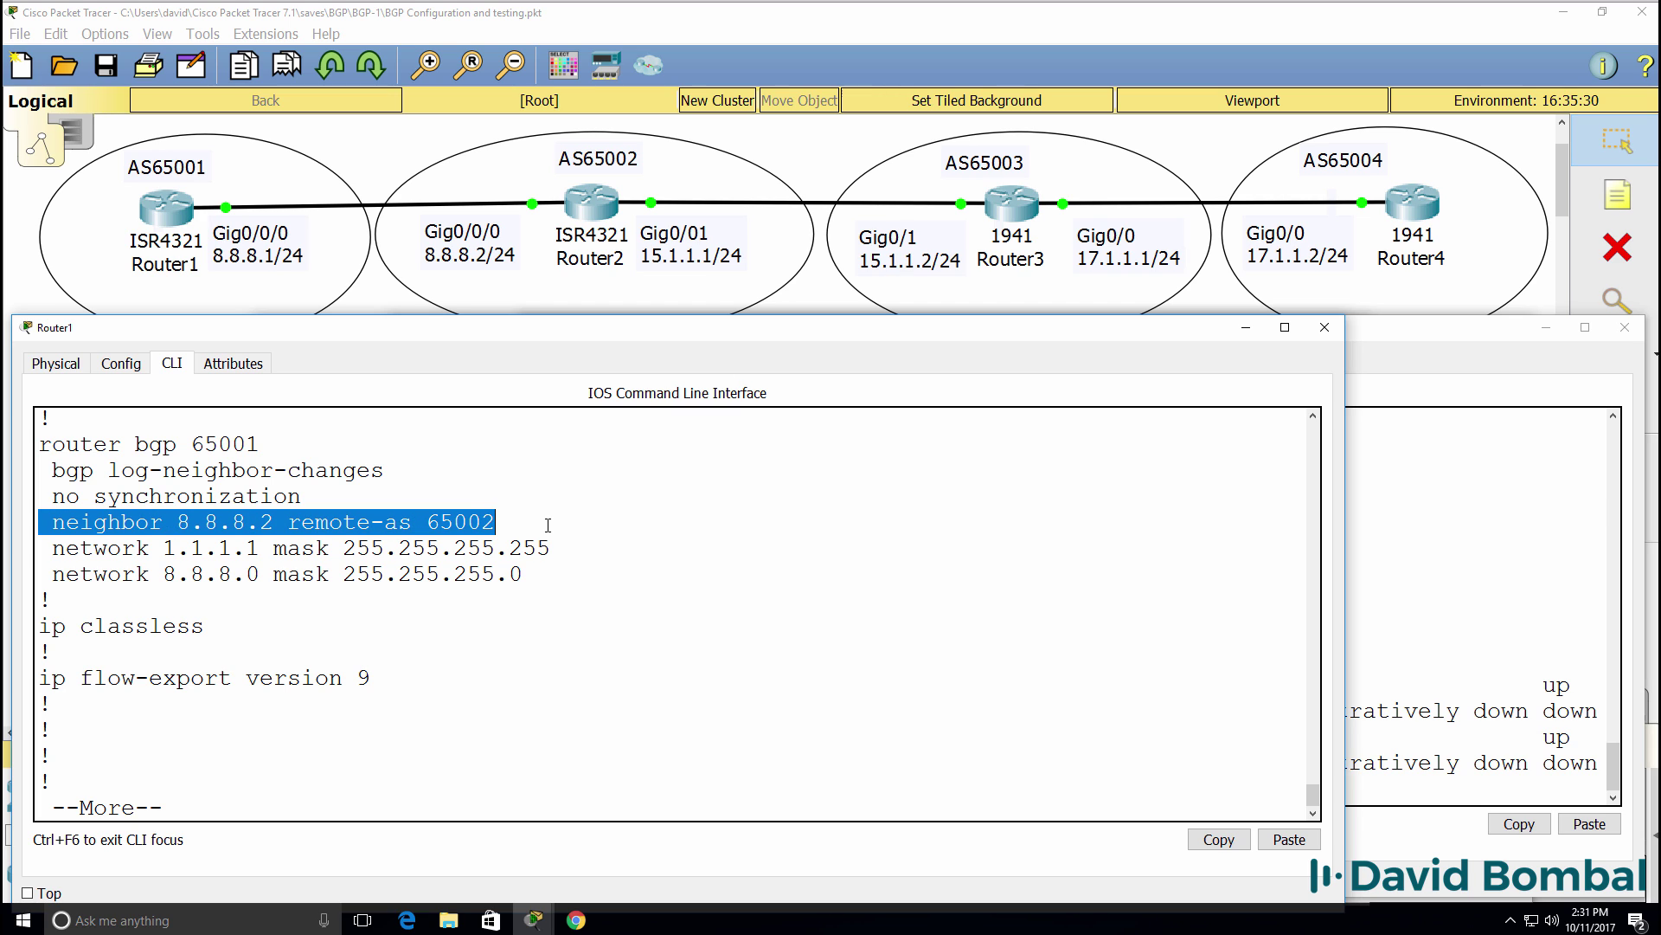
{"action": "left_click_drag", "start_coordinate": [52, 547], "coordinate": [591, 564]}
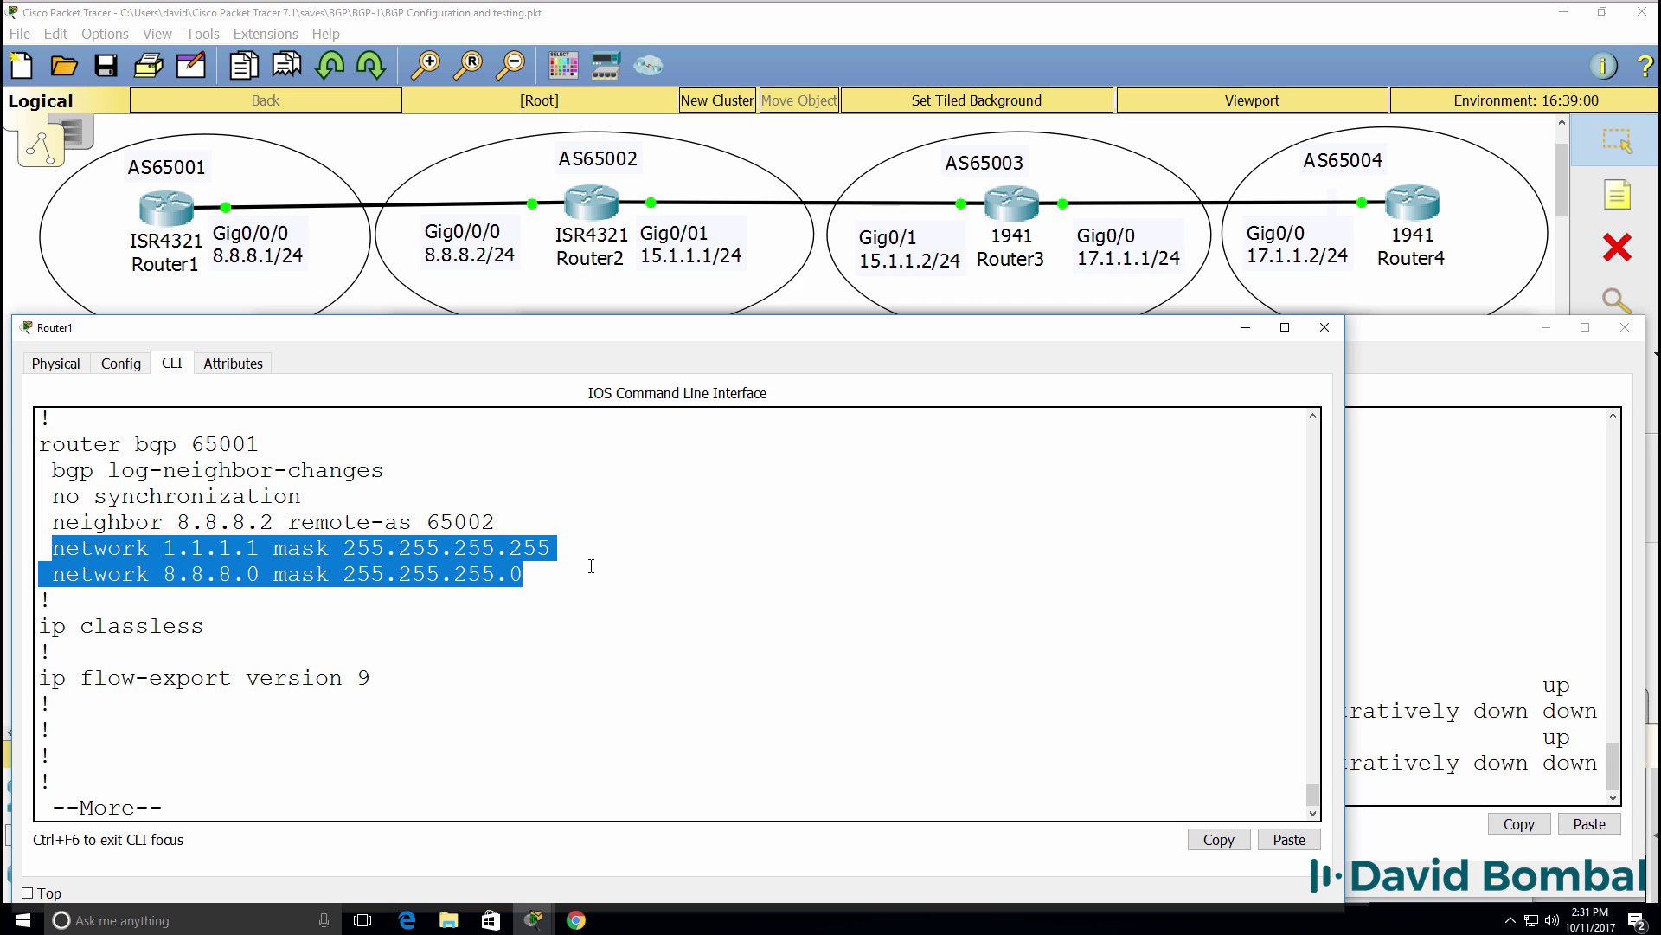
{"action": "key", "text": "Return"}
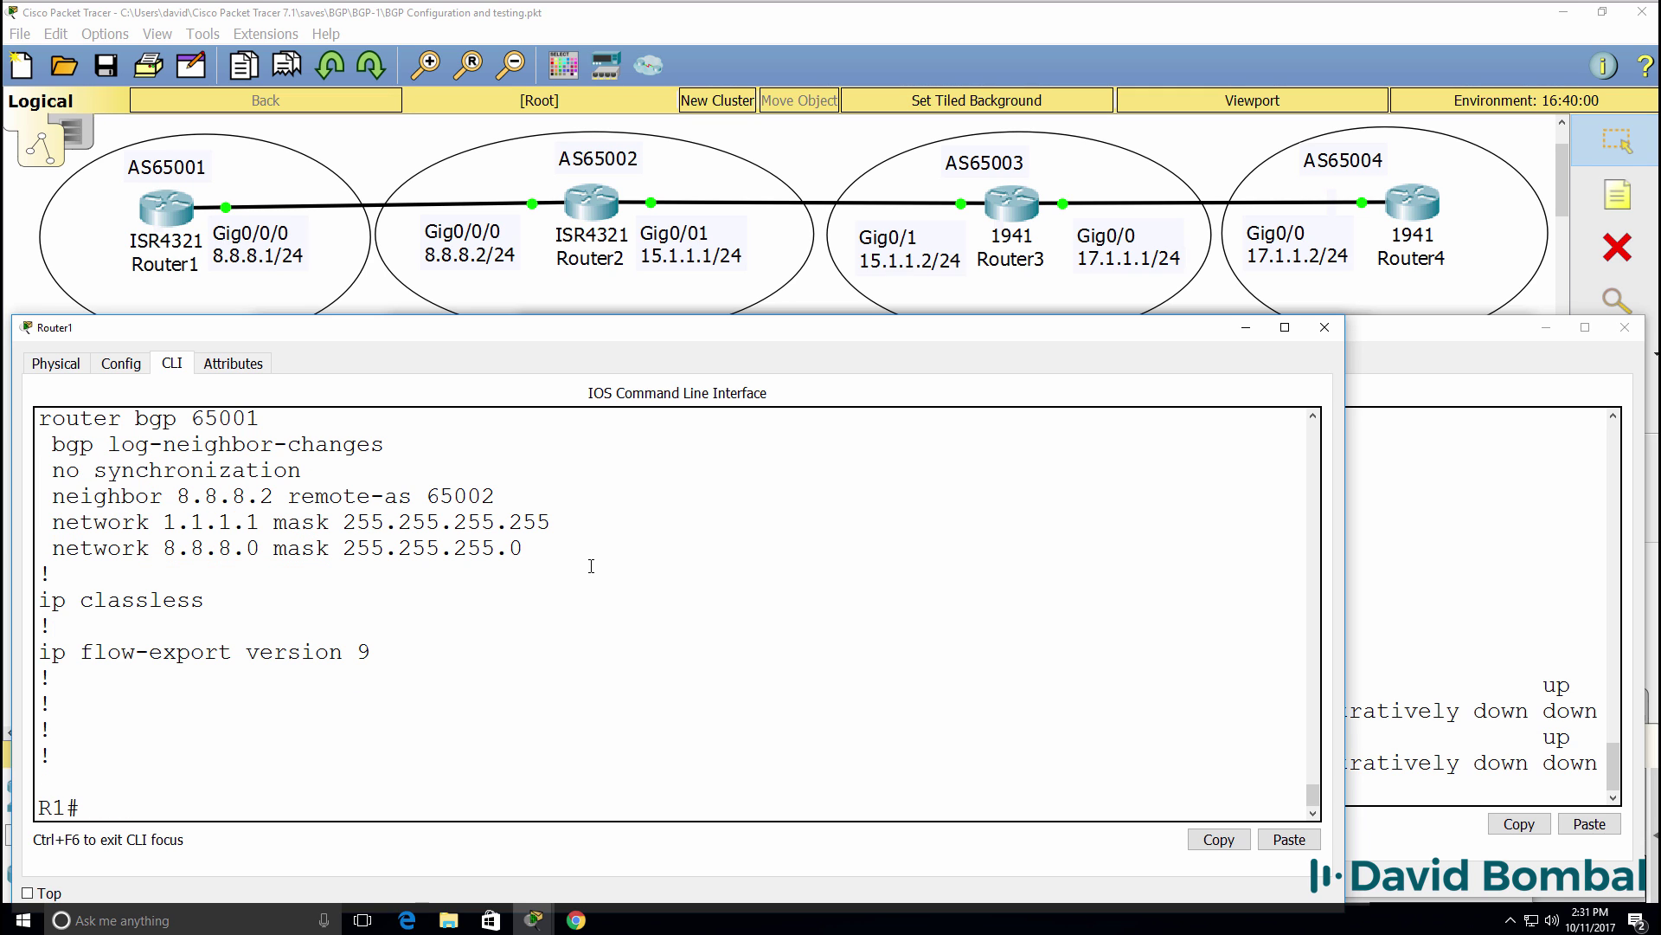